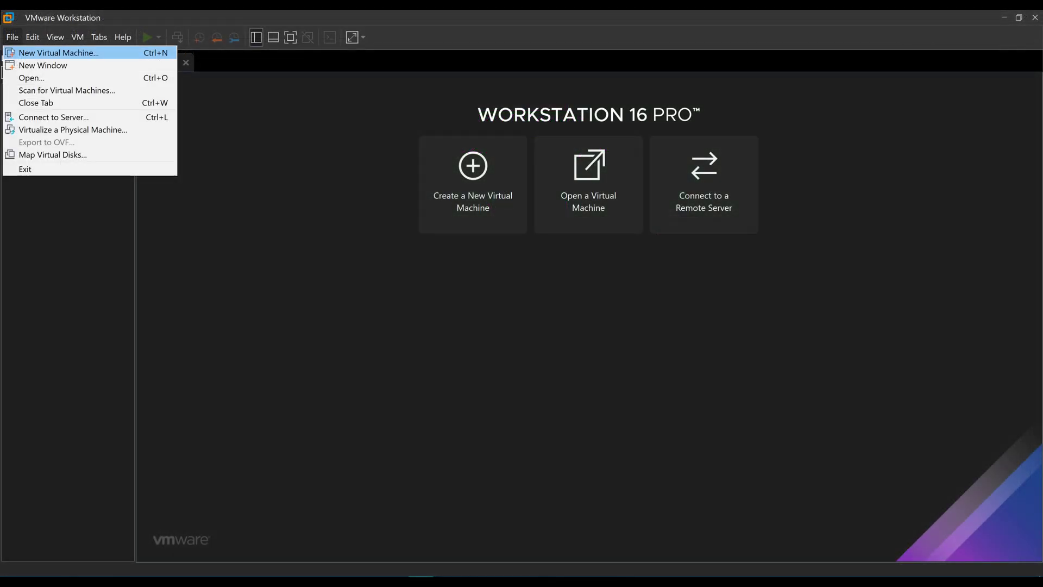
Start a typical new virtual machine that installs from the pfSense ISO.
key("Return")
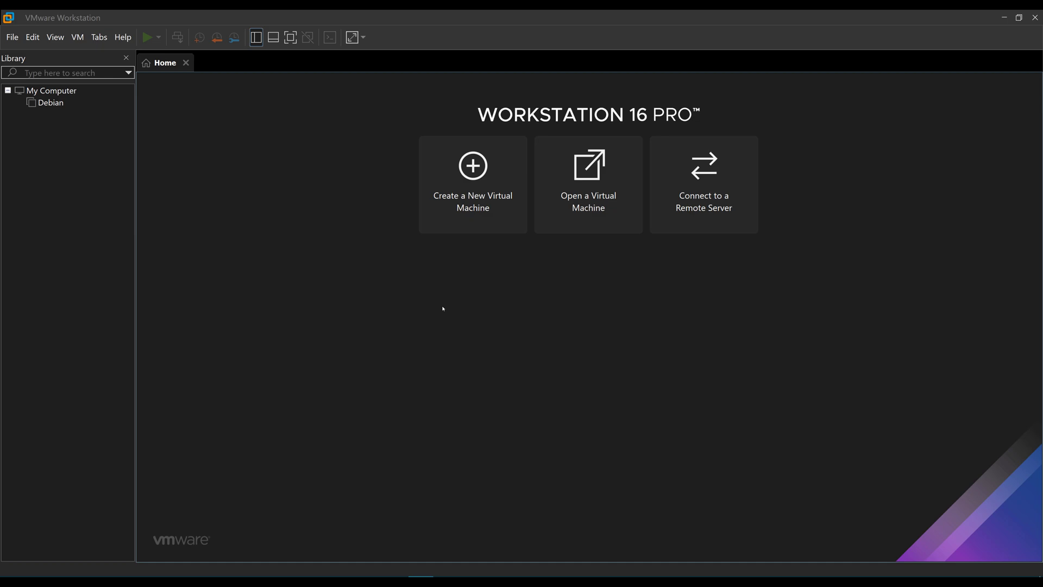
left_click(581, 430)
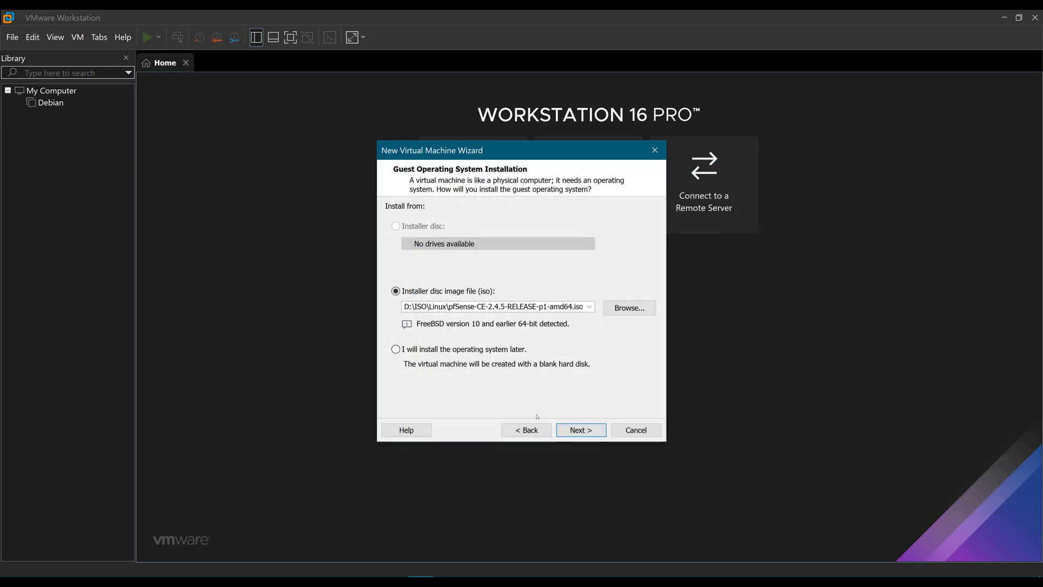
left_click(581, 430)
Name the machine pfSenseA and keep the 20 GB split virtual disk.
type("pfSEnseA")
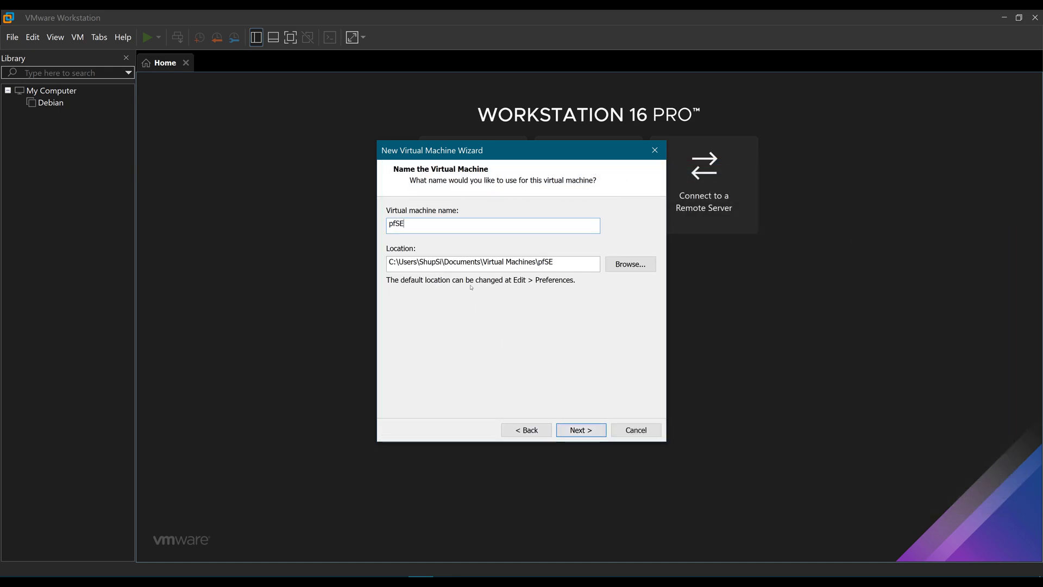
key("Left")
key("Left")
key("Left")
key("BackSpace")
type("e")
key("Return")
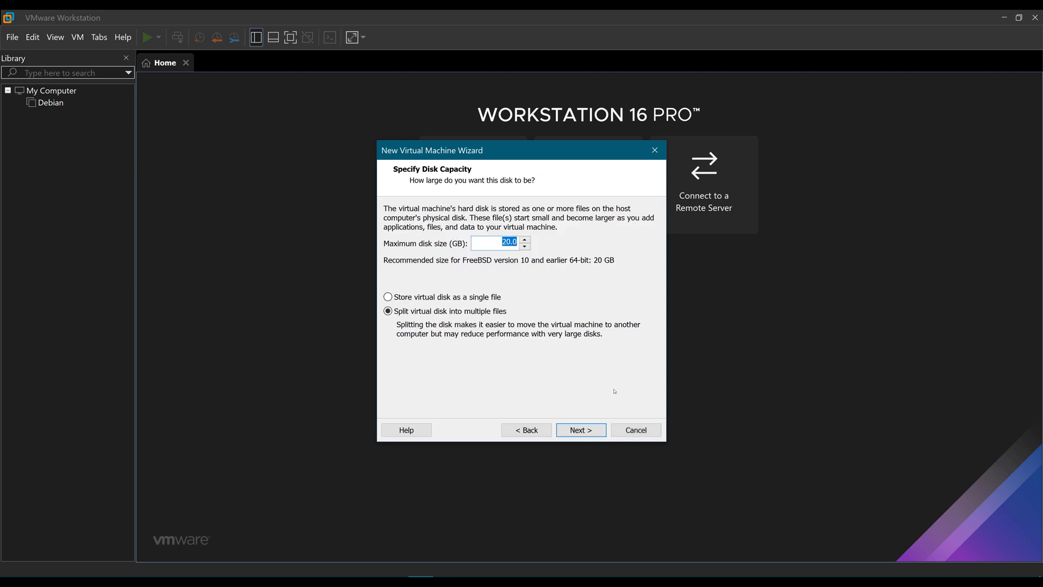
left_click(589, 430)
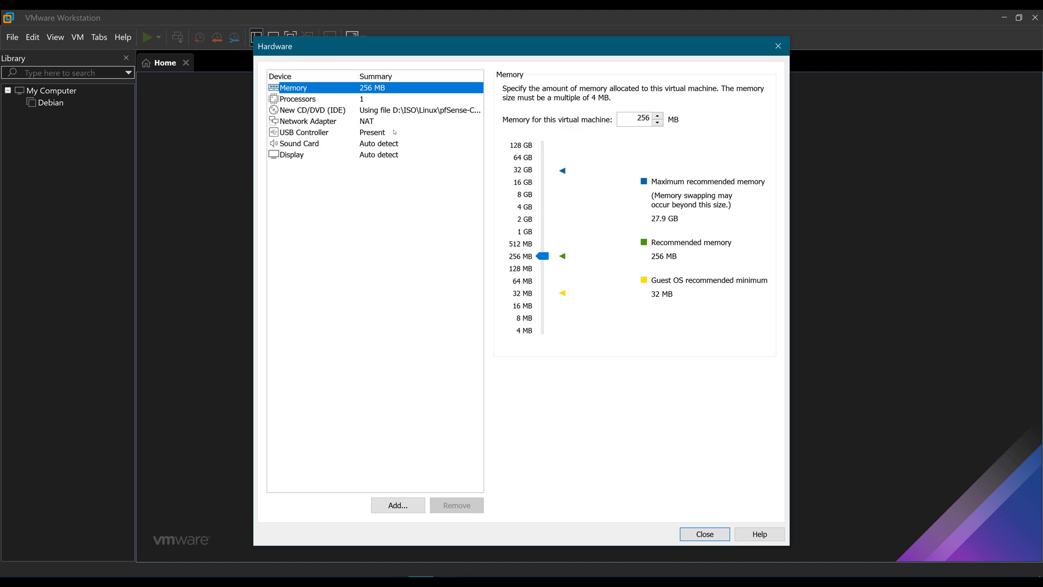
Bridge the first network adapter and add a second adapter on LAN Segment 1.
left_click(380, 121)
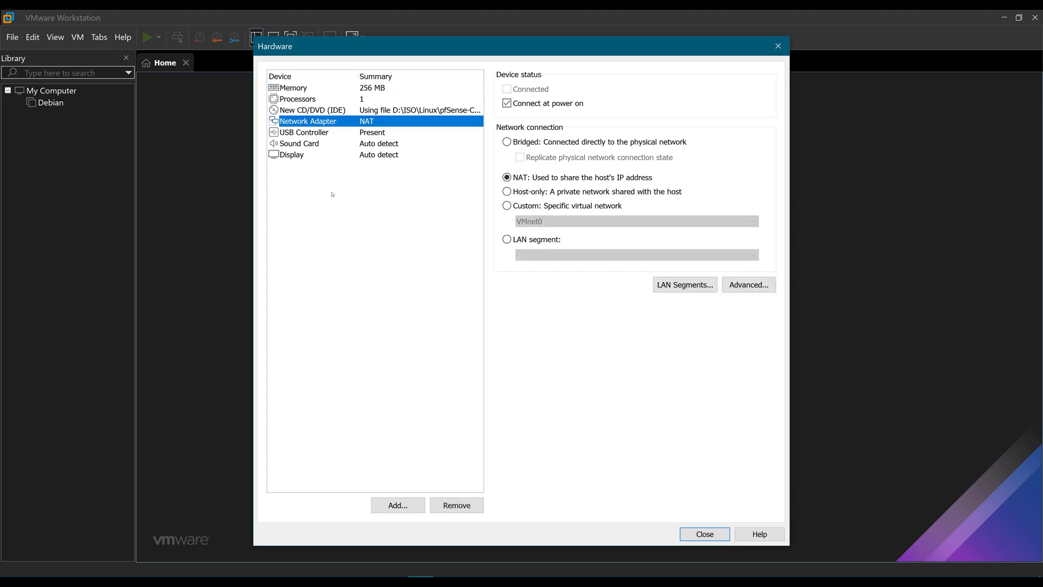
left_click(507, 142)
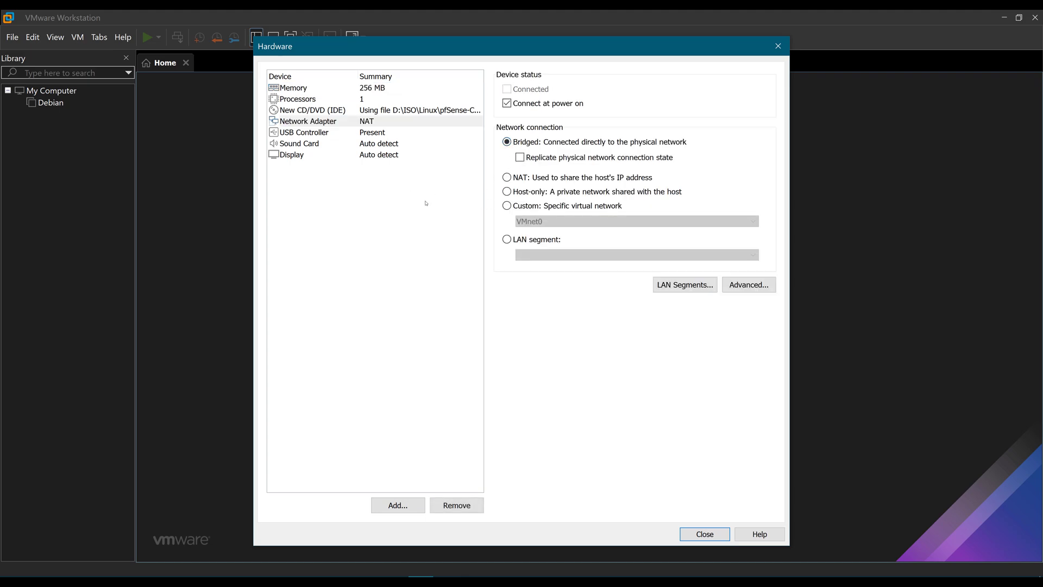
left_click(397, 506)
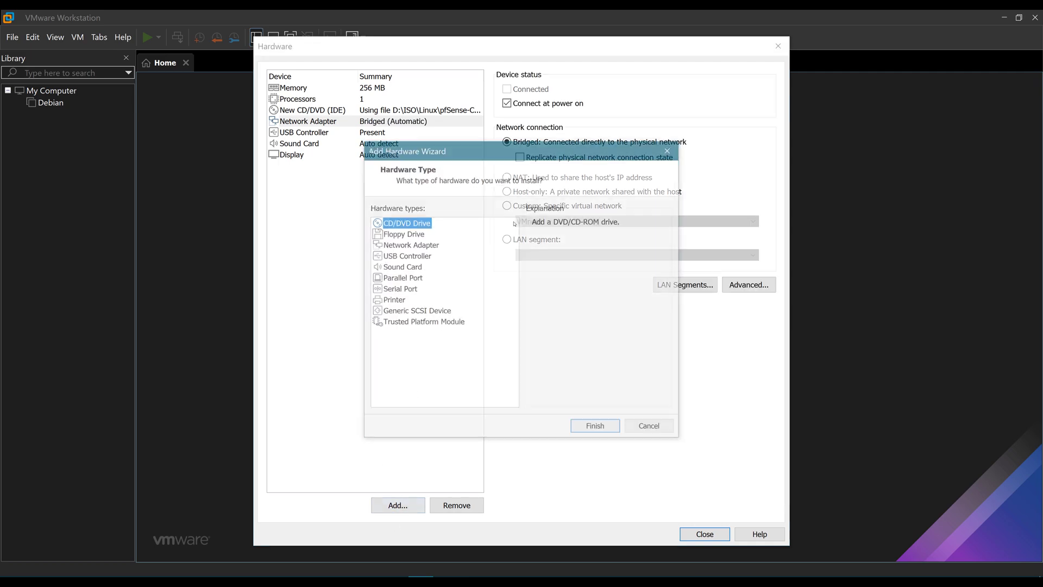
left_click(409, 244)
left_click(609, 430)
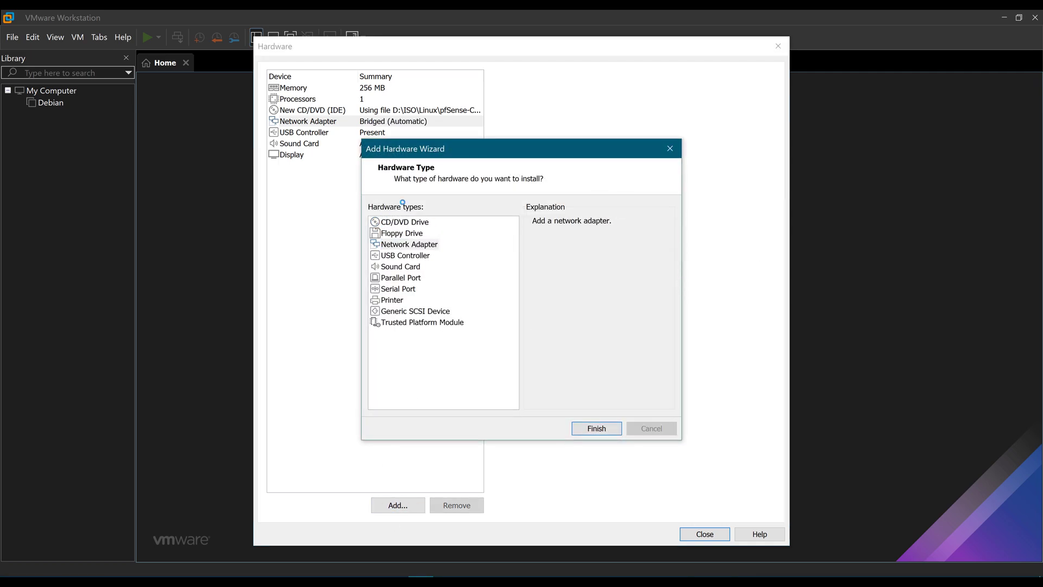
left_click(538, 239)
left_click(565, 255)
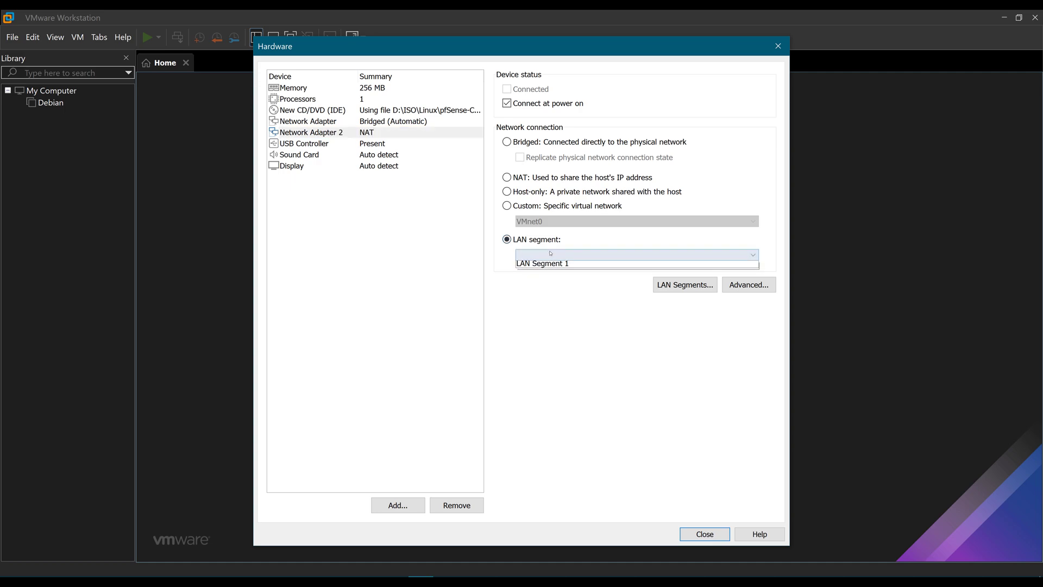
left_click(565, 266)
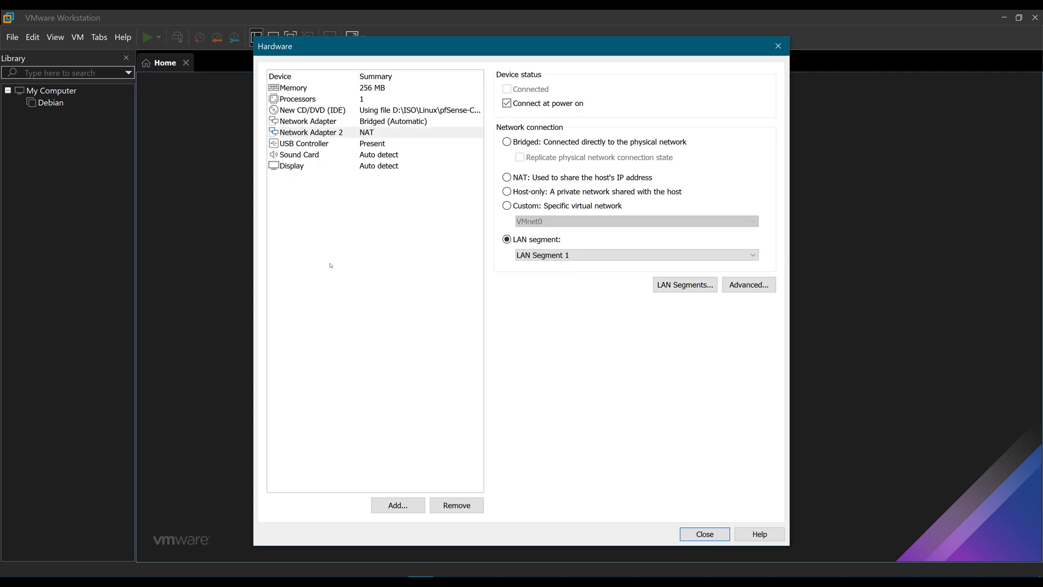
left_click(380, 121)
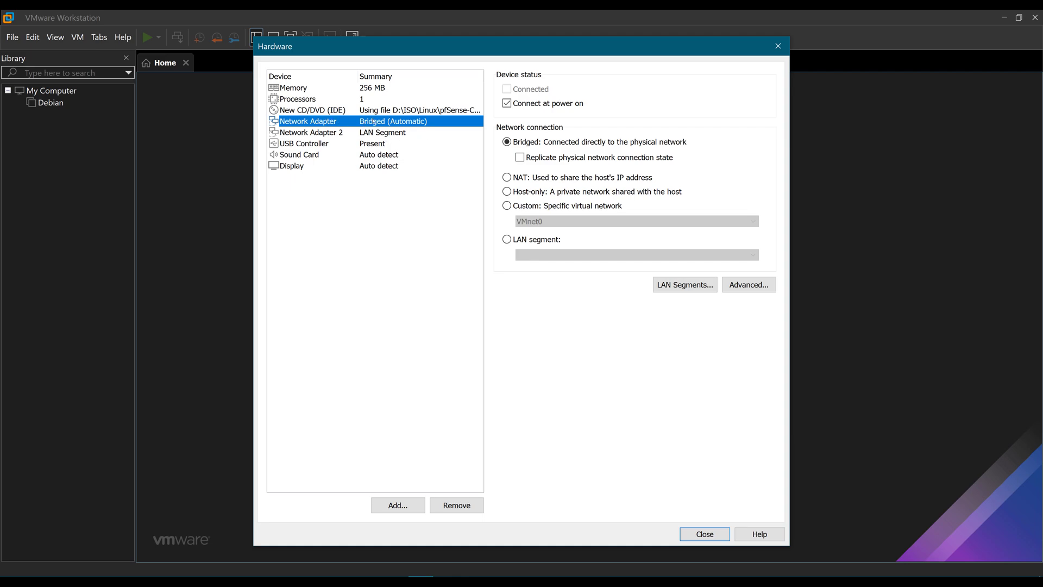
left_click(369, 132)
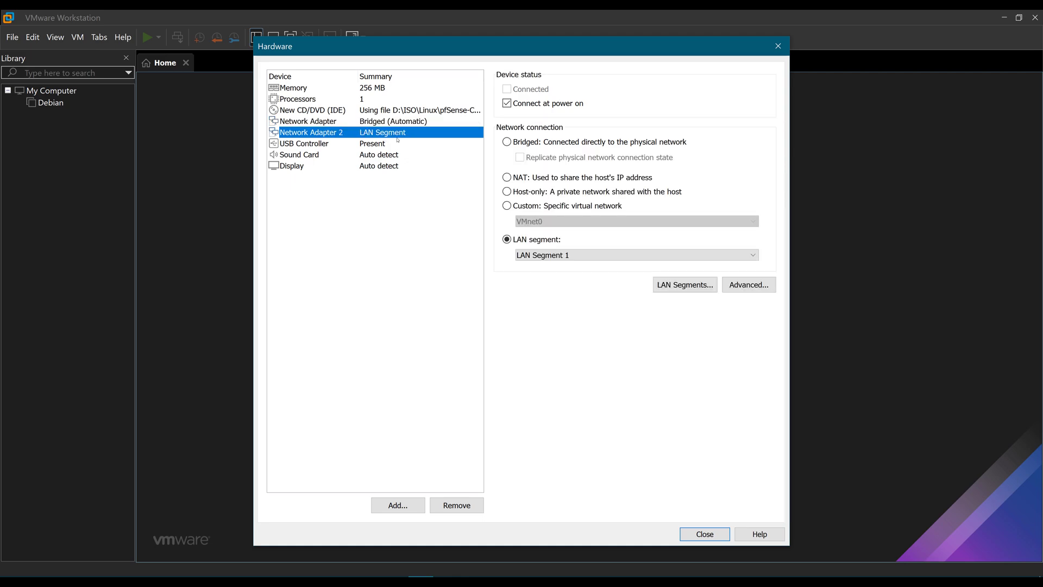
Raise pfSenseA's memory from 256 MB to 512 MB and finish creating the VM.
left_click(371, 88)
left_click(372, 99)
left_click(372, 89)
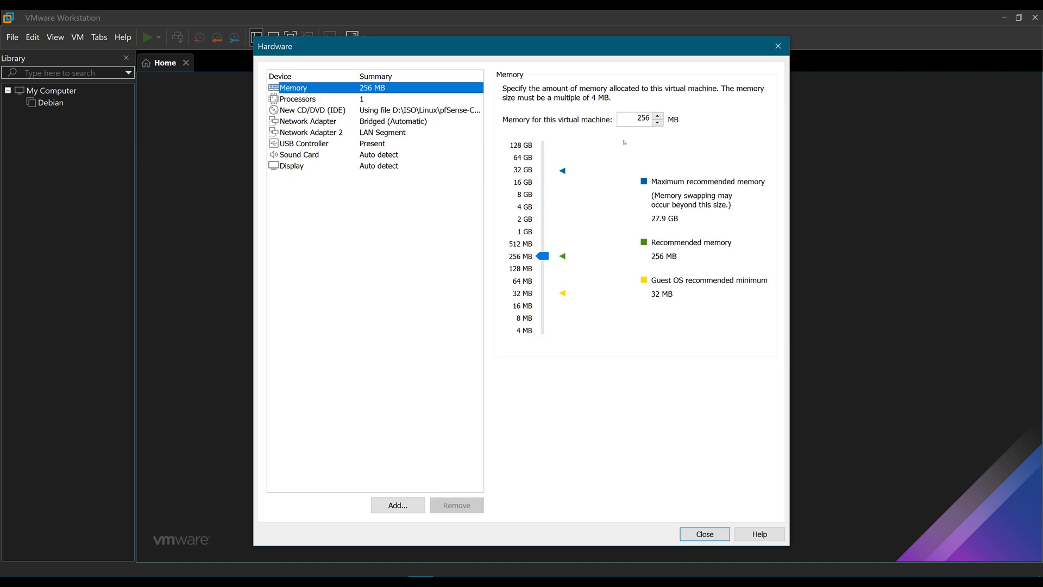
double_click(639, 118)
type("512")
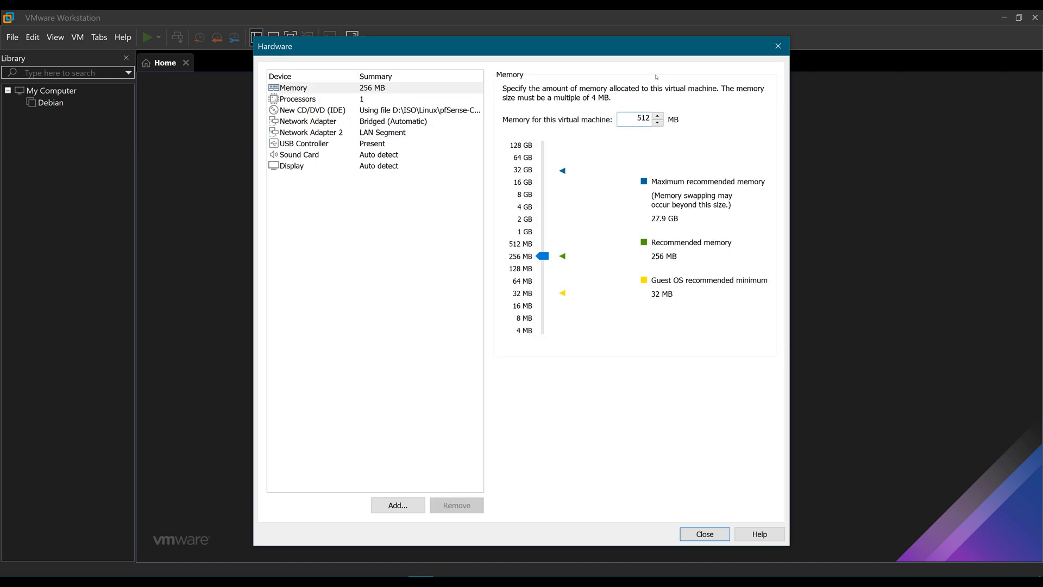
left_click(369, 358)
left_click(692, 533)
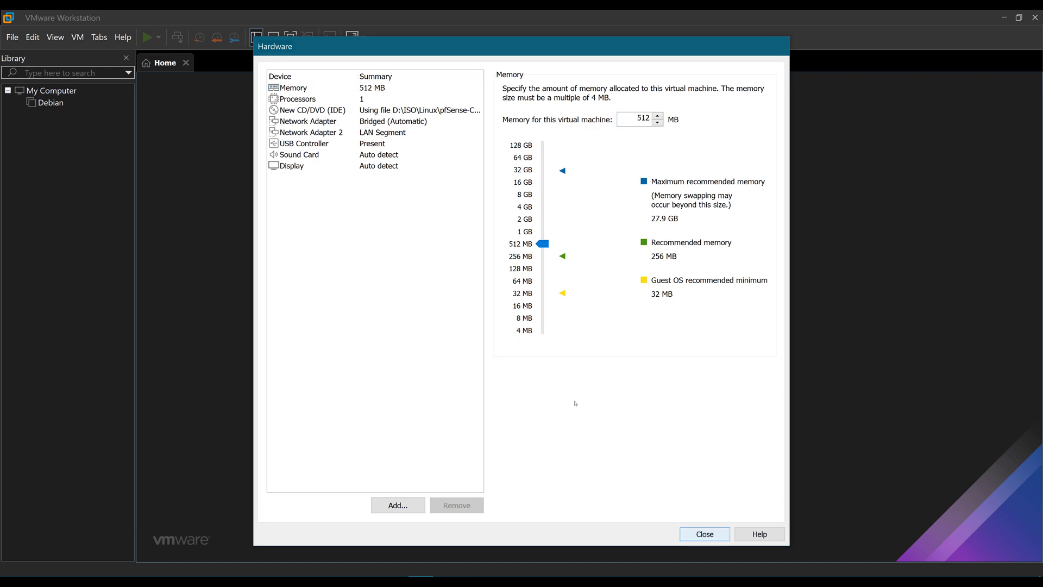
left_click(565, 429)
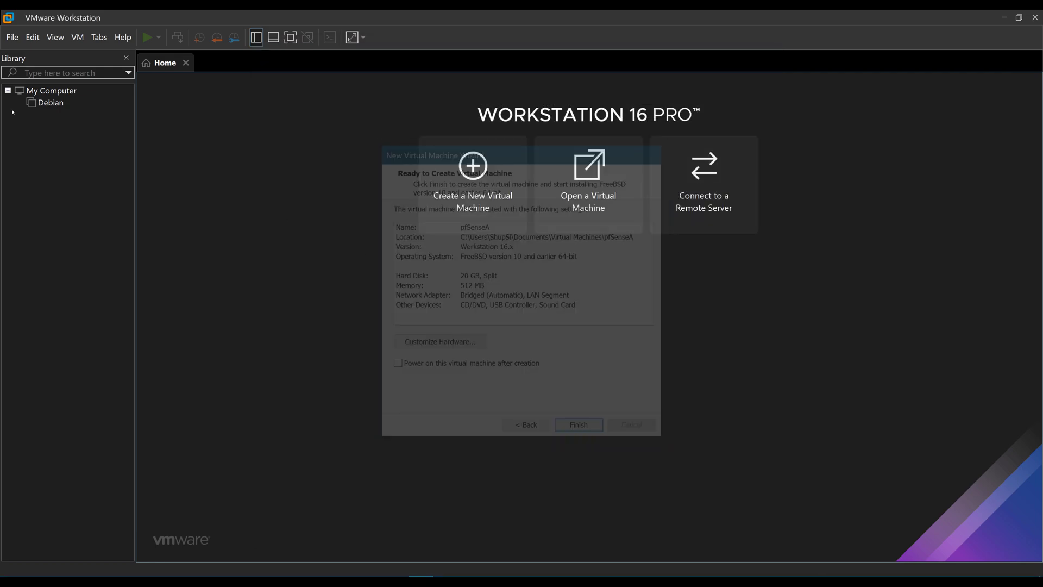
Start a typical new VM from the pfSense ISO named pfSenseB with a 20 GB disk.
left_click(12, 37)
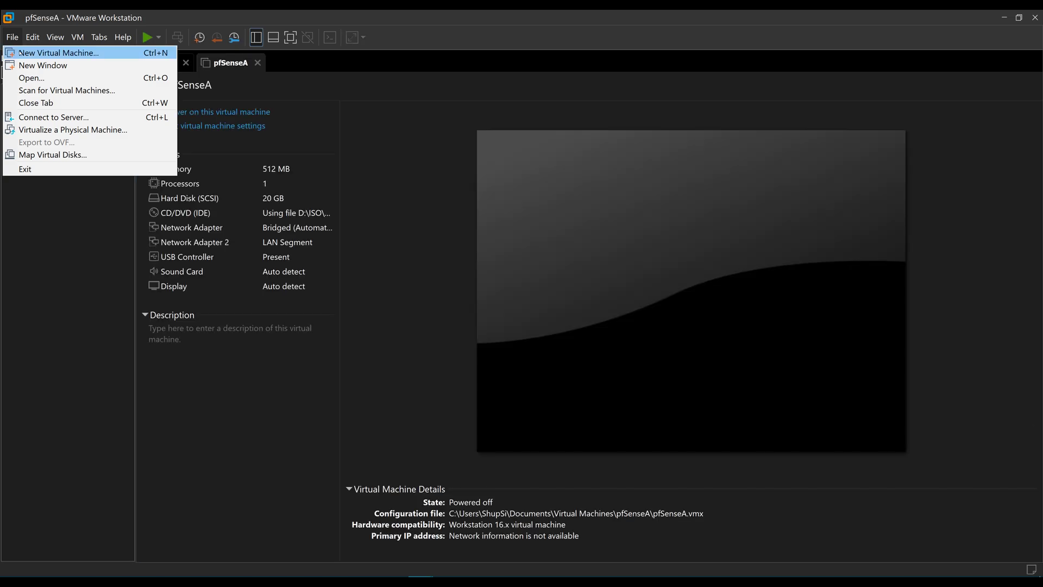
left_click(51, 51)
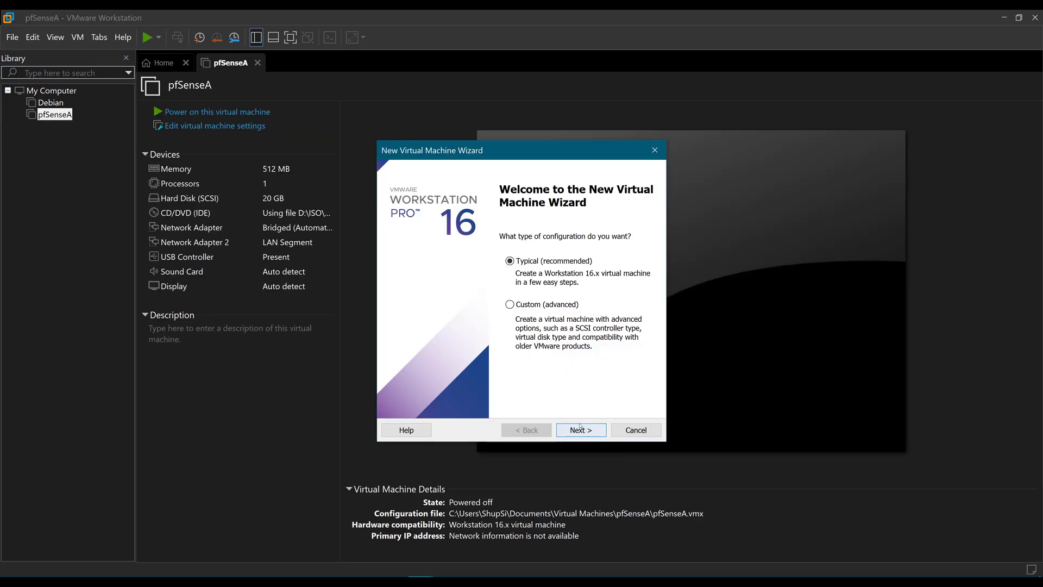
left_click(586, 432)
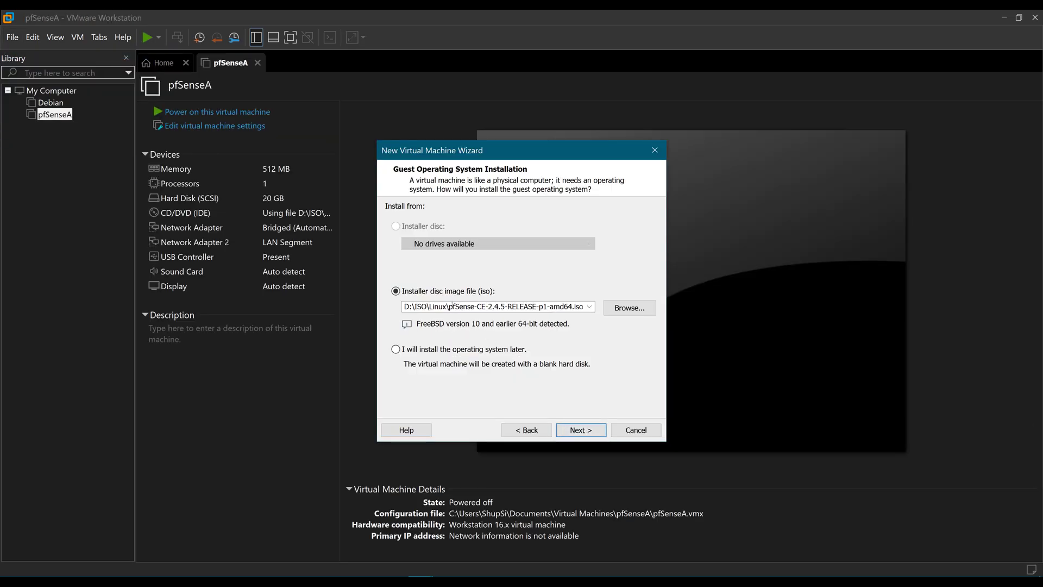
left_click(596, 432)
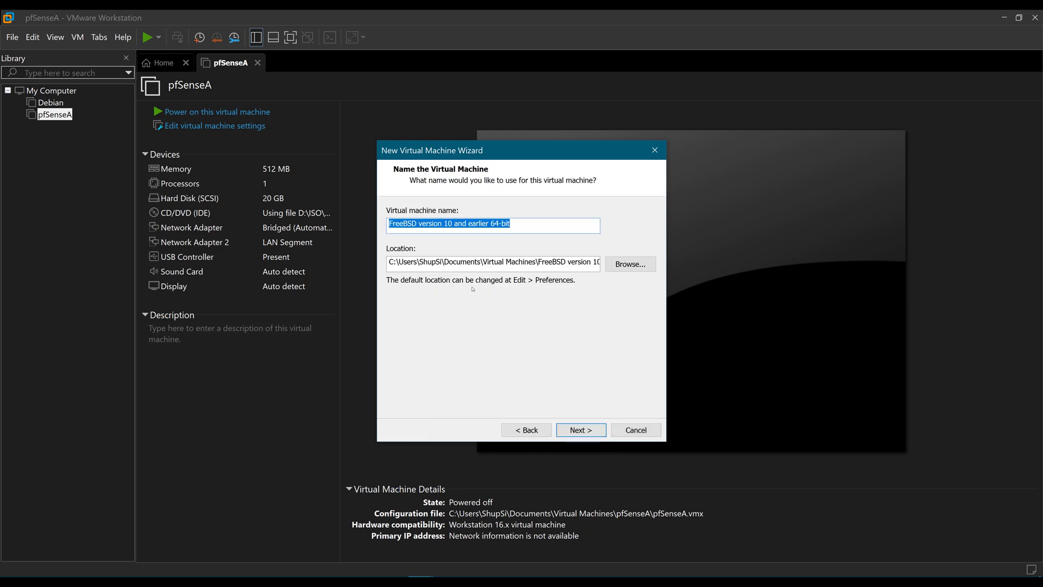
type("pF")
type("SenseB")
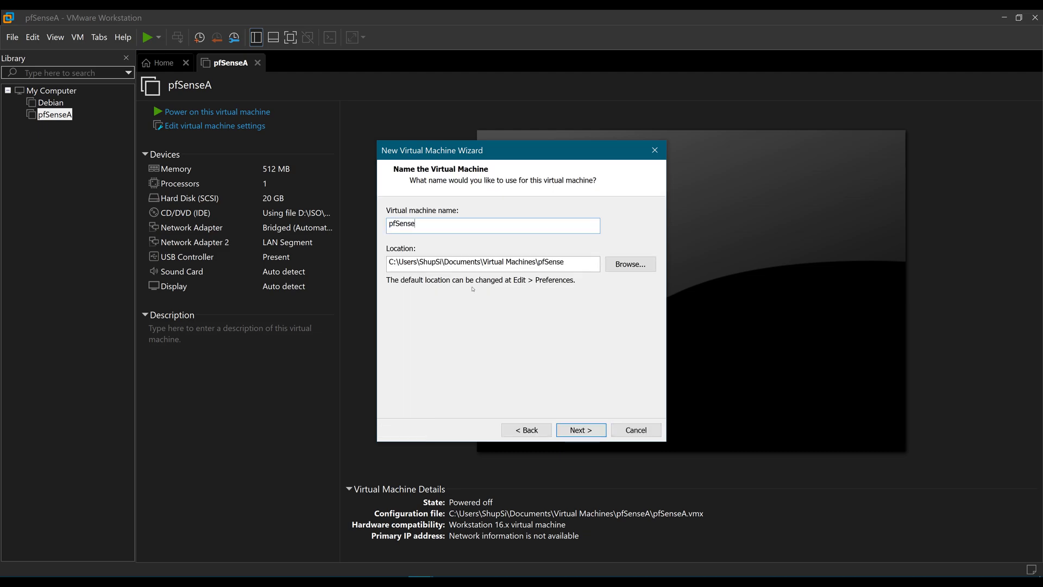
left_click(596, 432)
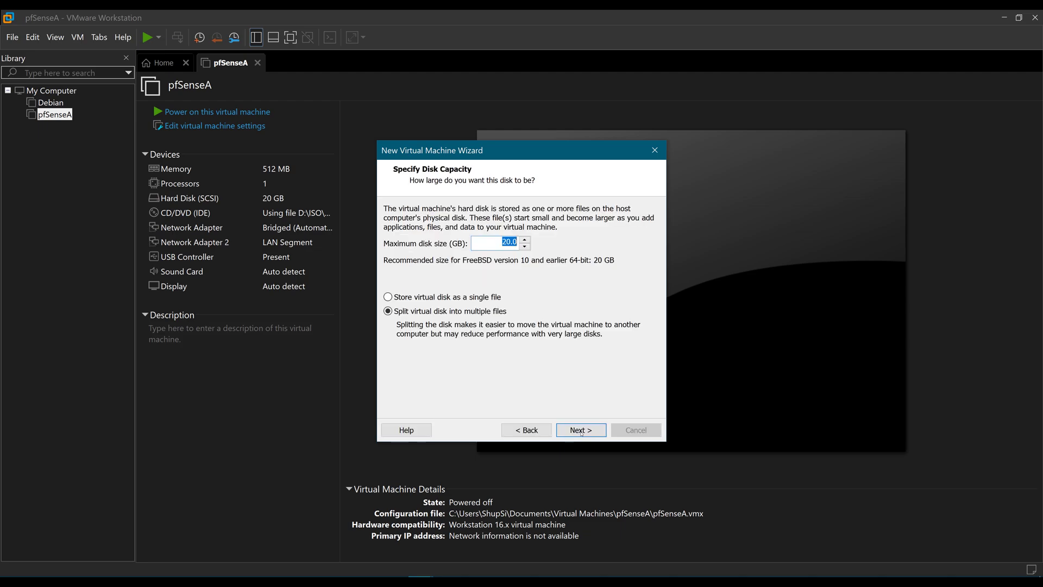
left_click(594, 428)
left_click(437, 343)
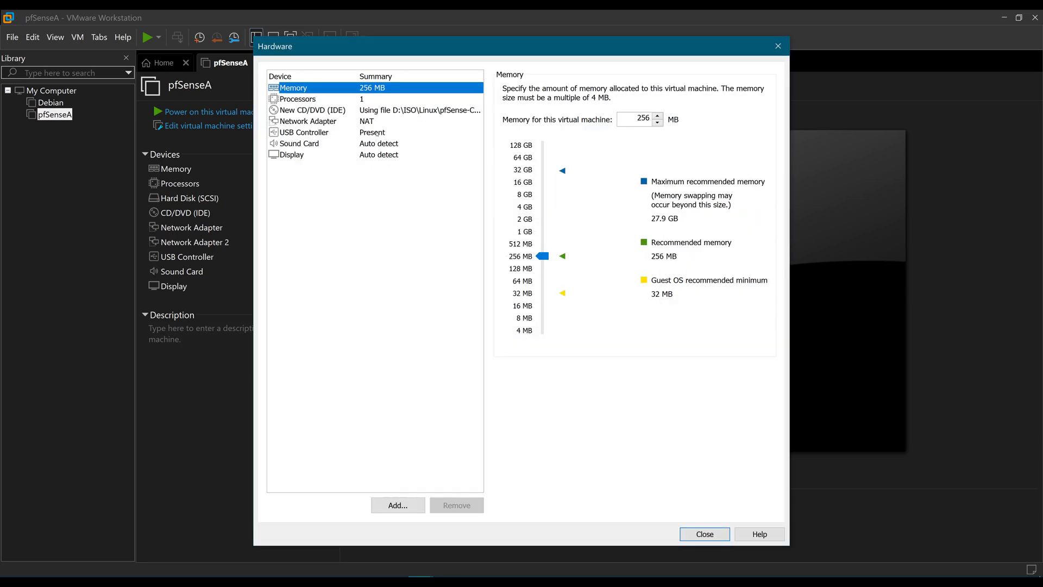
Bridge pfSenseB's first adapter and add a second adapter on LAN Segment 1.
left_click(337, 122)
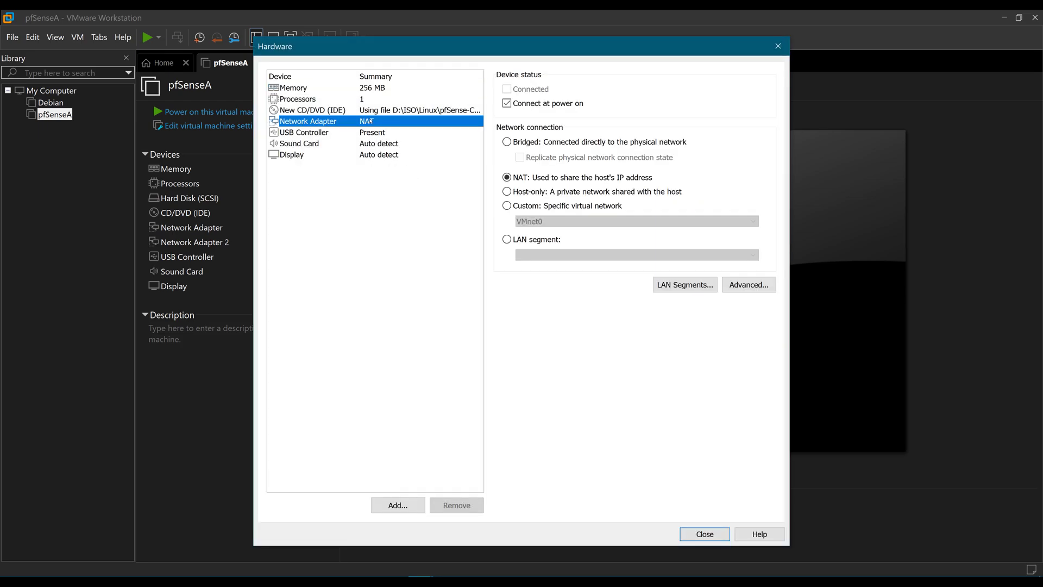
left_click(532, 143)
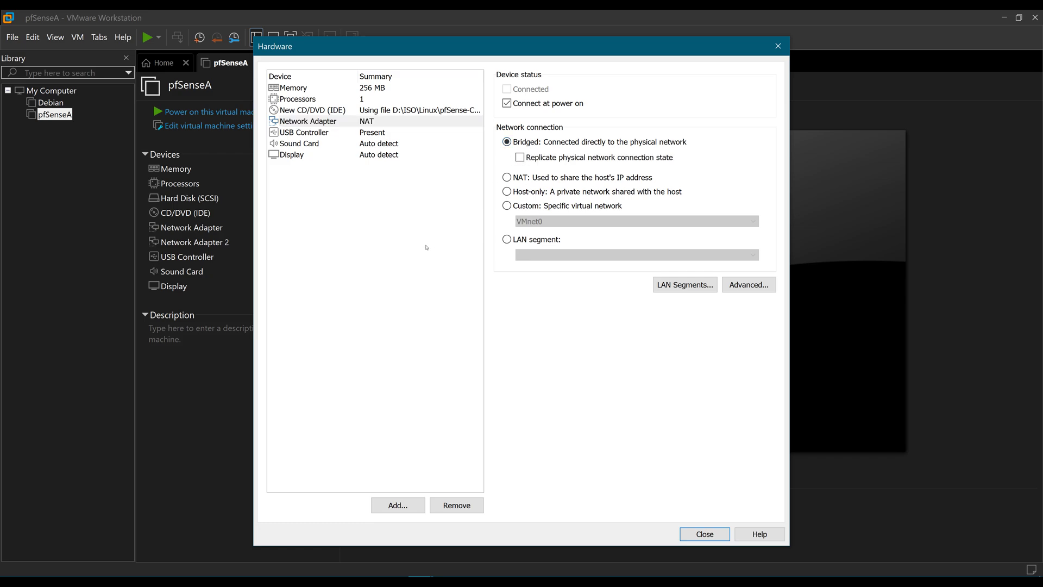
left_click(397, 505)
key("Down")
key("Down")
key("Return")
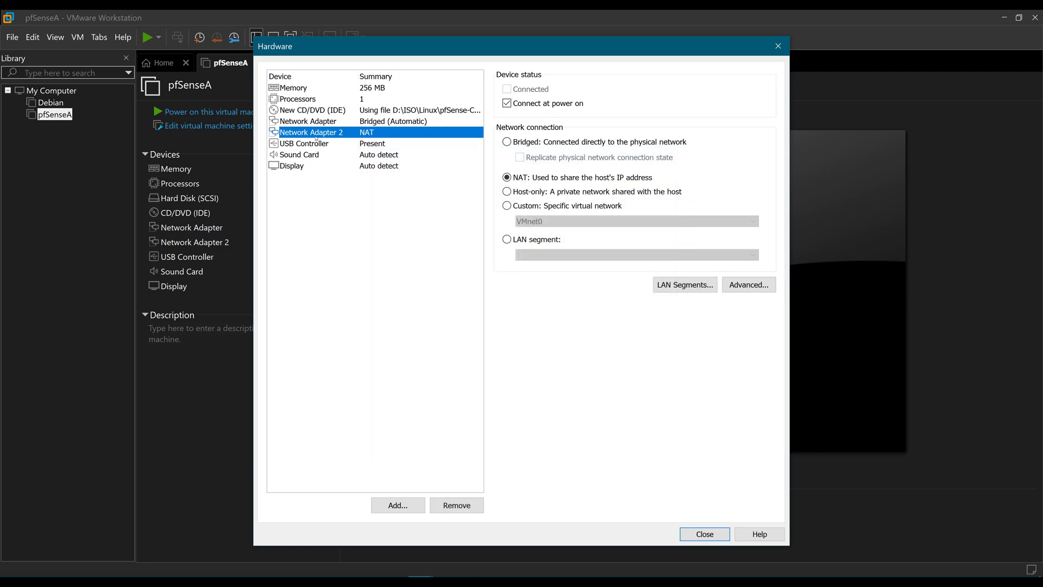
left_click(535, 239)
left_click(548, 259)
left_click(553, 266)
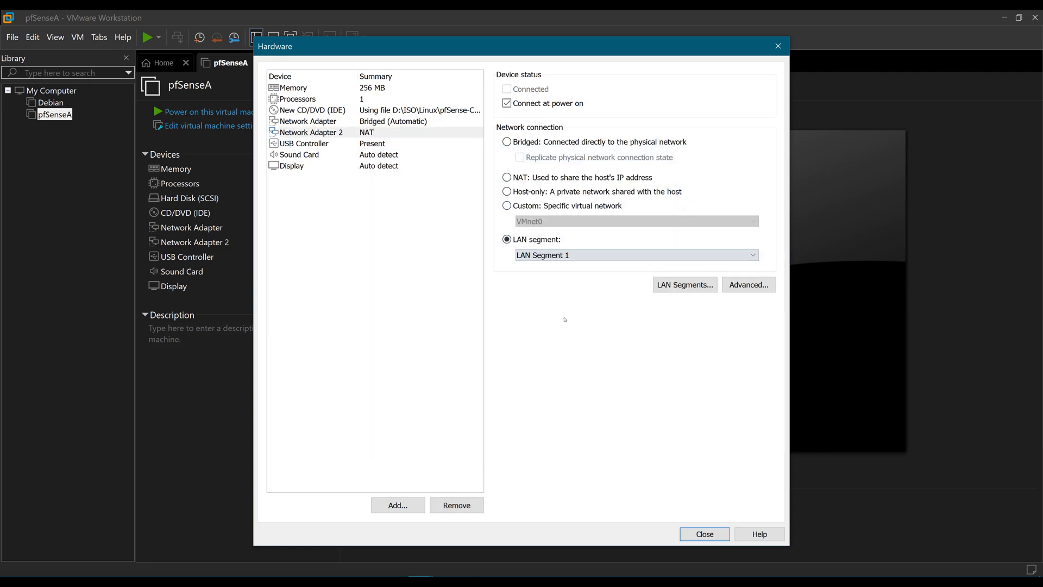
left_click(702, 535)
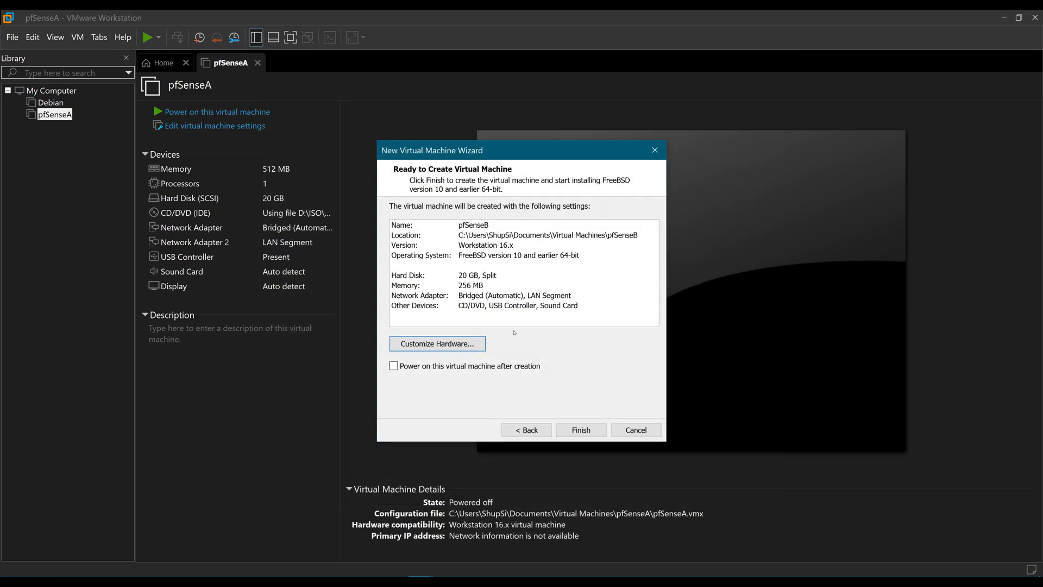
Finish creating pfSenseB, then power on pfSenseA and view its boot full screen.
left_click(581, 430)
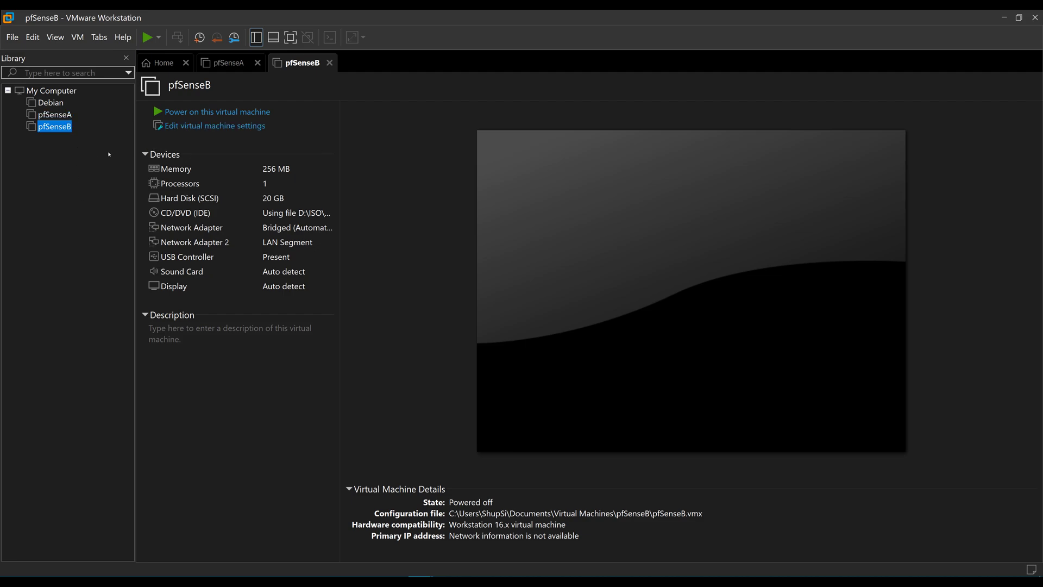
left_click(233, 63)
left_click(296, 63)
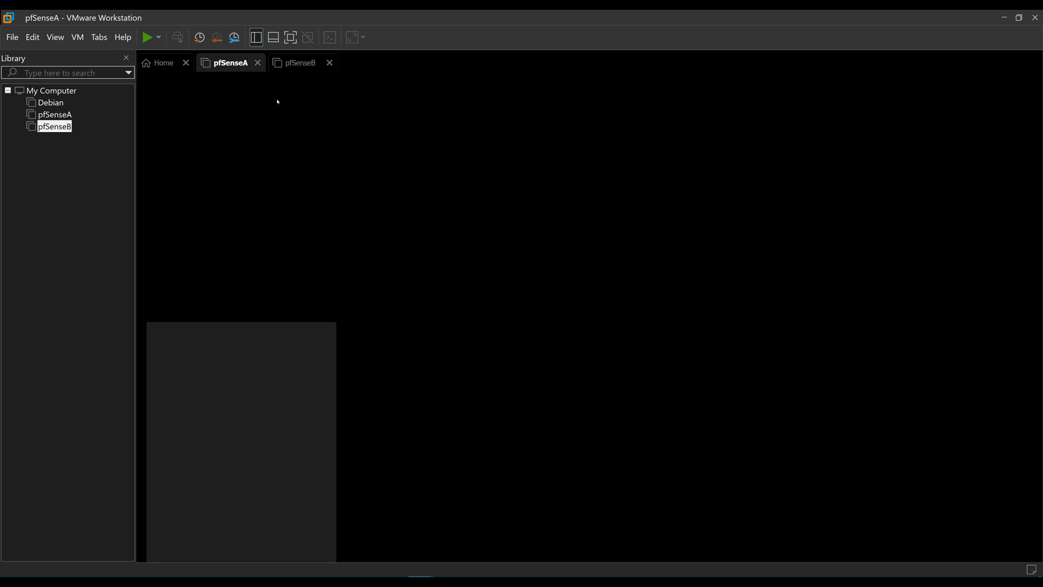
left_click(235, 111)
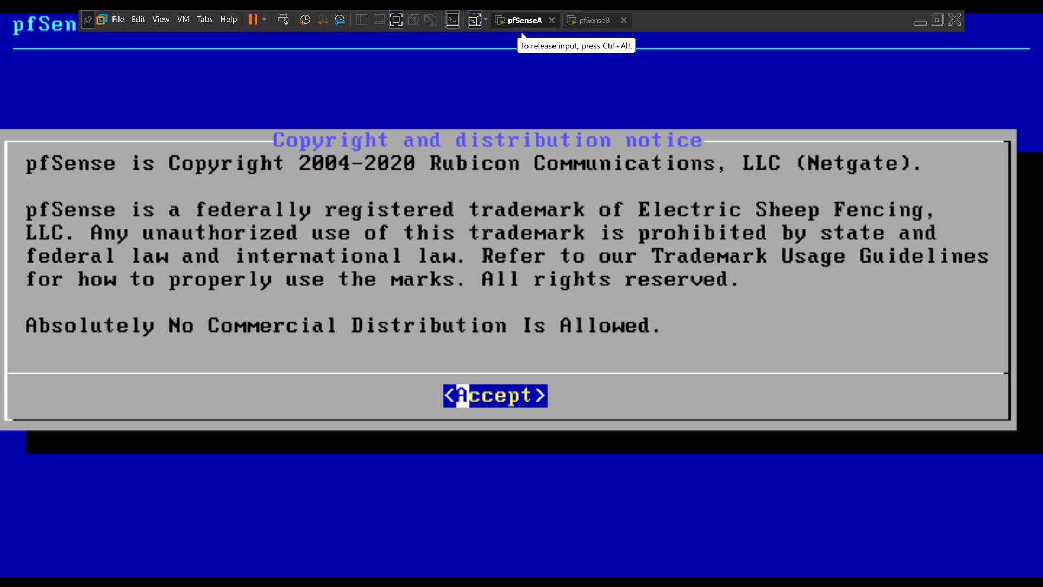
On pfSenseA, accept the copyright notice and continue installing with the French keymap.
key("Return")
key("Return")
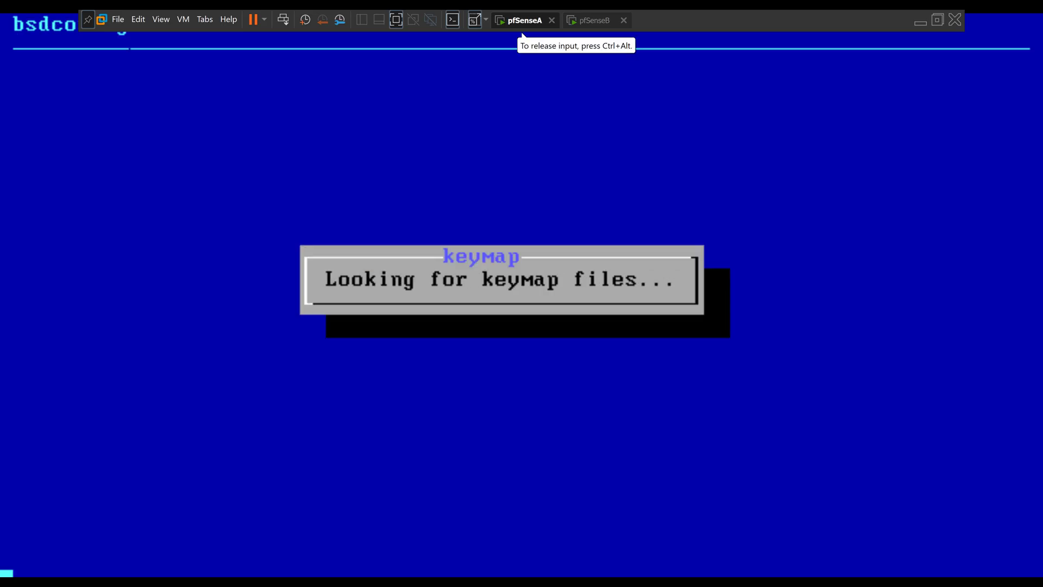
key("Down")
key("Down")
key("Down")
key("Down")
key("Down")
key("Down")
key("Down")
key("Down")
key("Down")
key("Down")
key("Down")
key("Down")
key("Down")
key("Down")
key("Down")
key("Down")
key("Down")
key("Down")
key("Down")
key("Down")
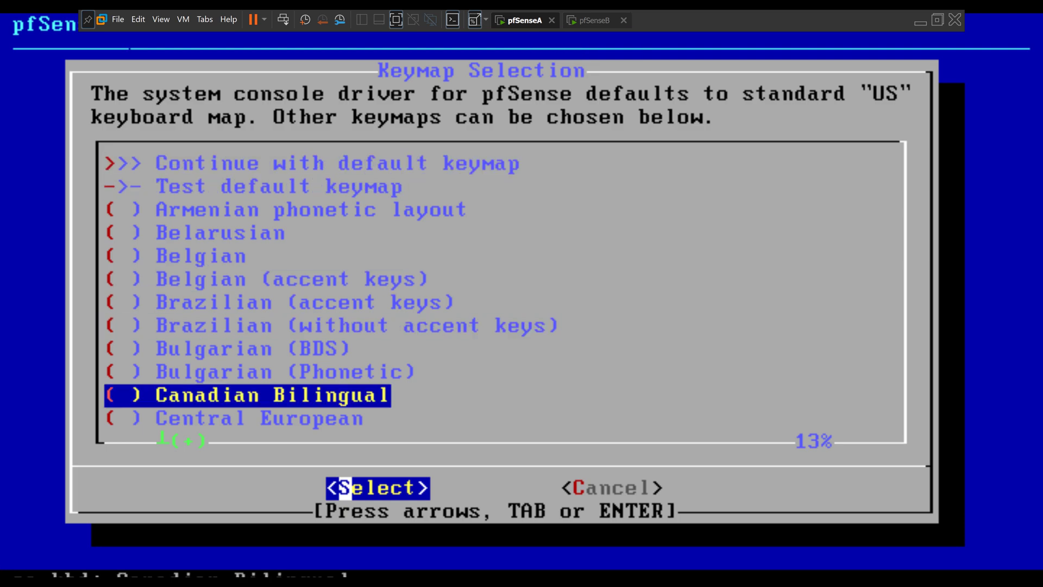
key("Up")
key("Up")
key("Up")
key("Up")
key("Up")
key("Up")
key("Up")
key("Up")
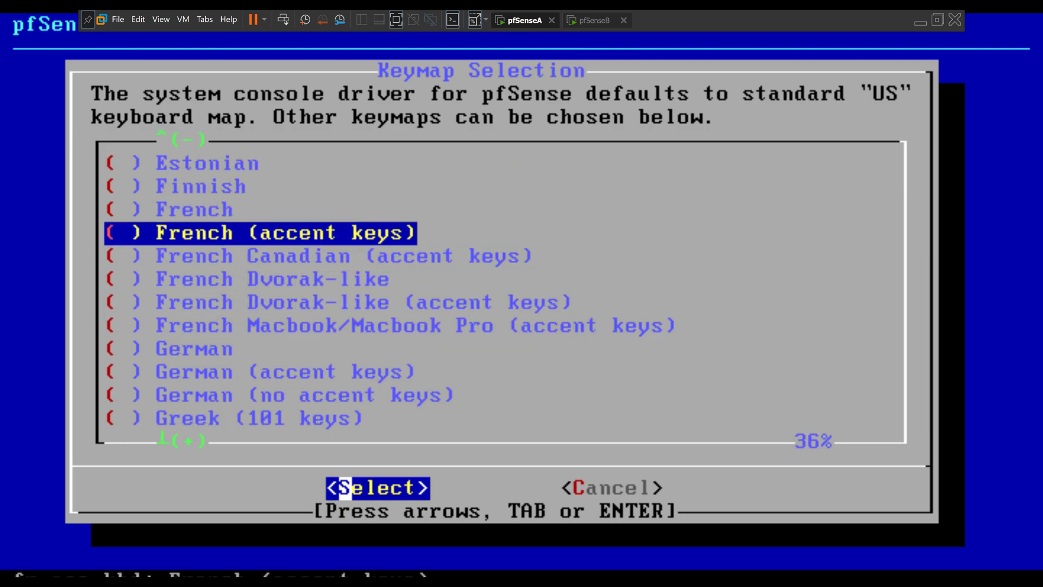
key("Right")
key("Left")
key("Return")
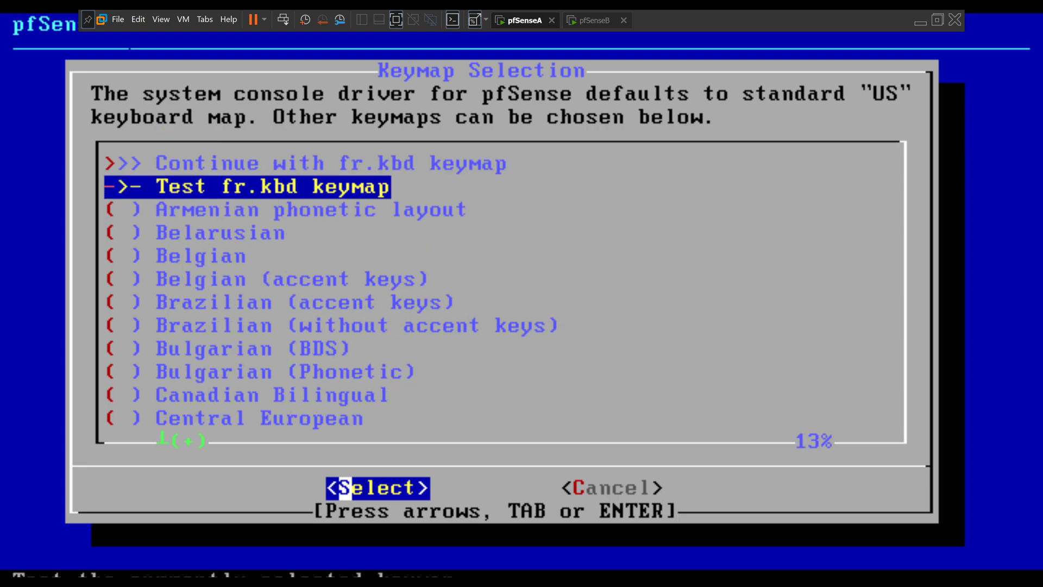
key("Up")
key("Return")
key("Return")
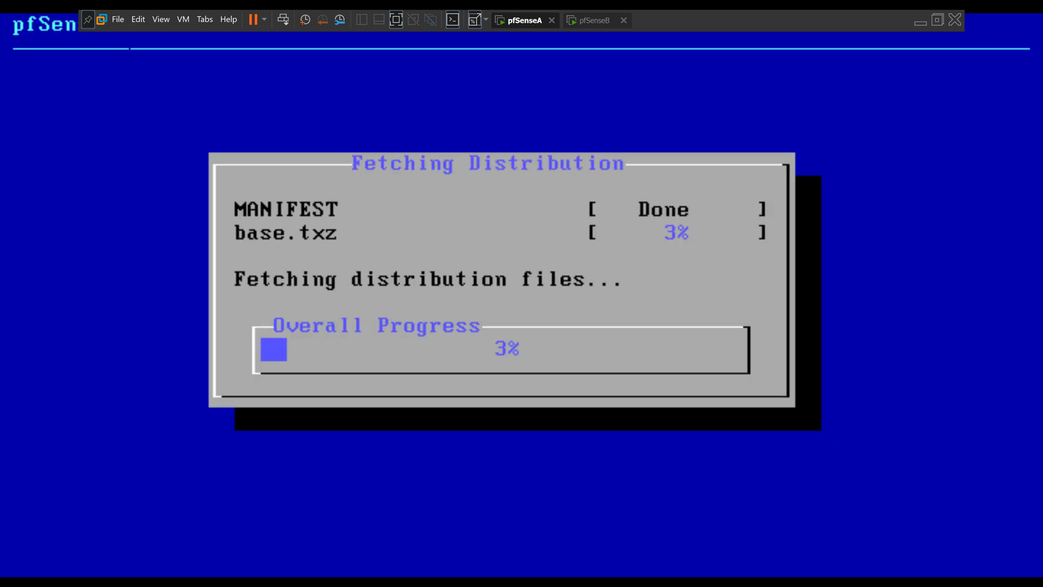
key("ctrl+alt")
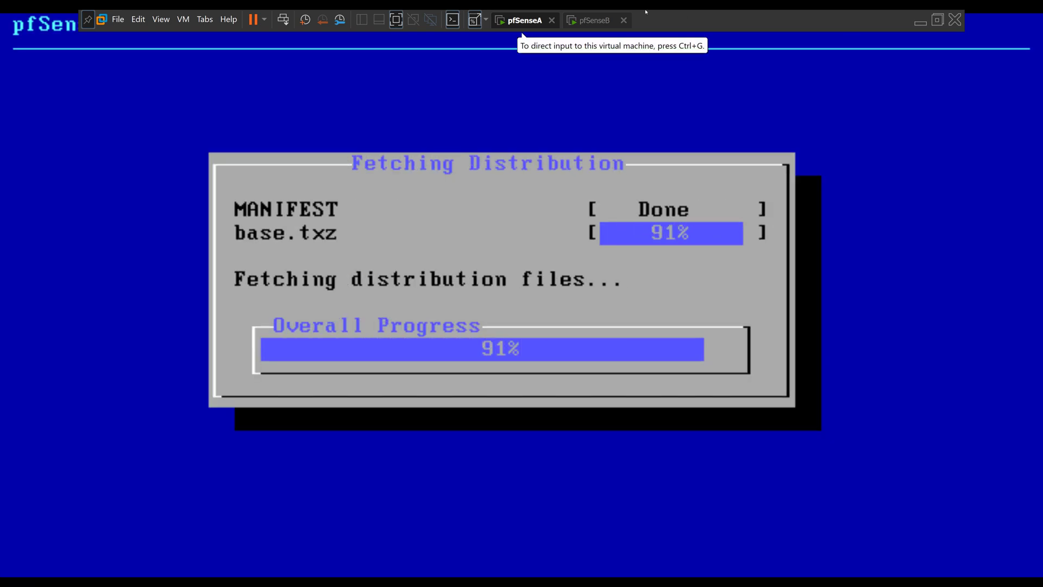
On pfSenseB, accept the copyright notice, start the install and choose the French keymap.
left_click(594, 20)
left_click(310, 302)
key("Return")
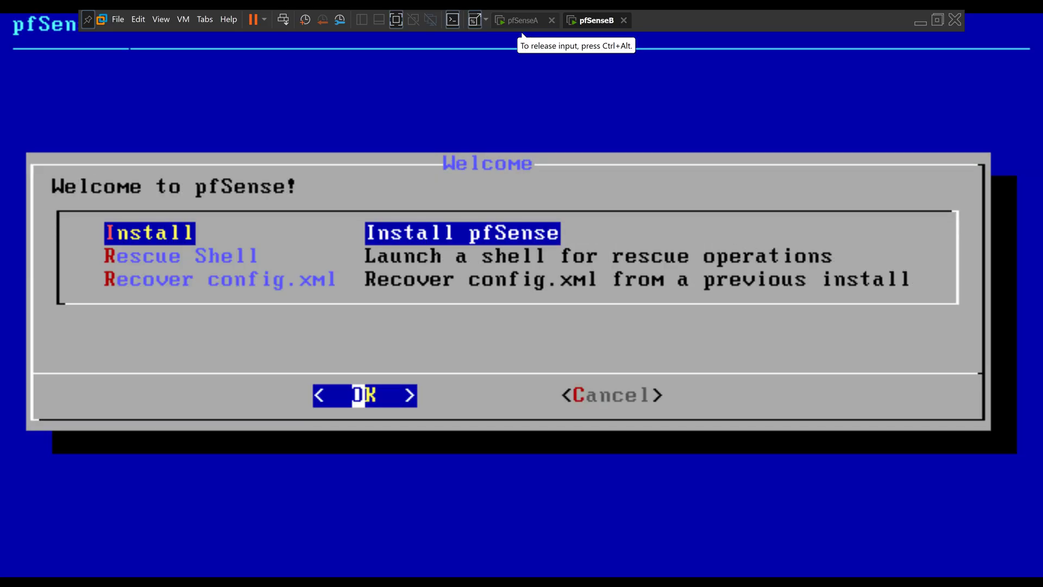
key("Return")
key("Down")
key("Down")
key("Down")
key("Down")
key("Down")
key("Down")
key("Down")
key("Down")
key("Down")
key("Down")
key("Down")
key("Down")
key("Down")
key("Down")
key("Down")
key("Down")
key("Down")
key("Down")
key("Down")
key("Down")
key("Down")
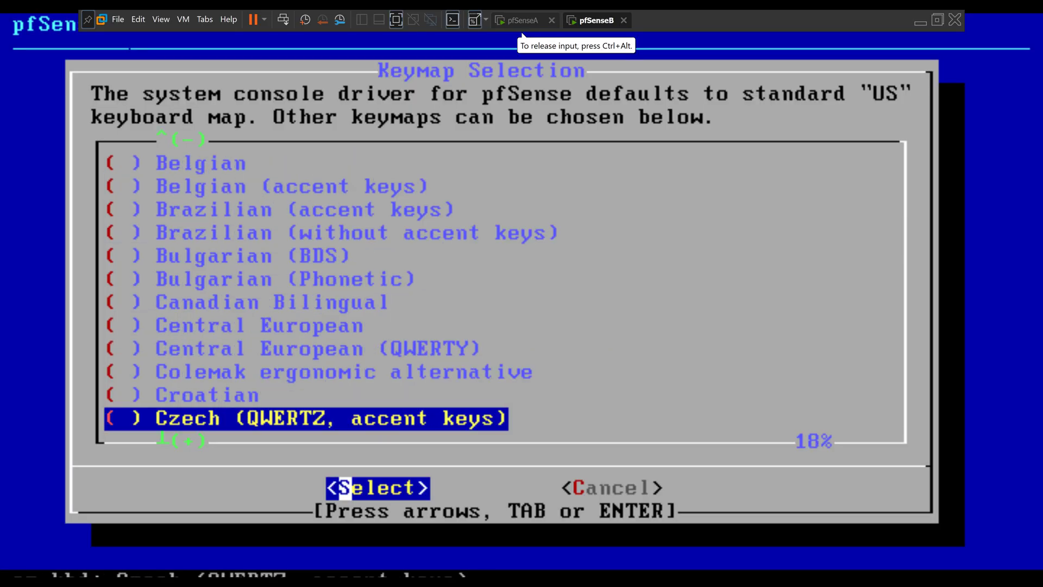
key("Down")
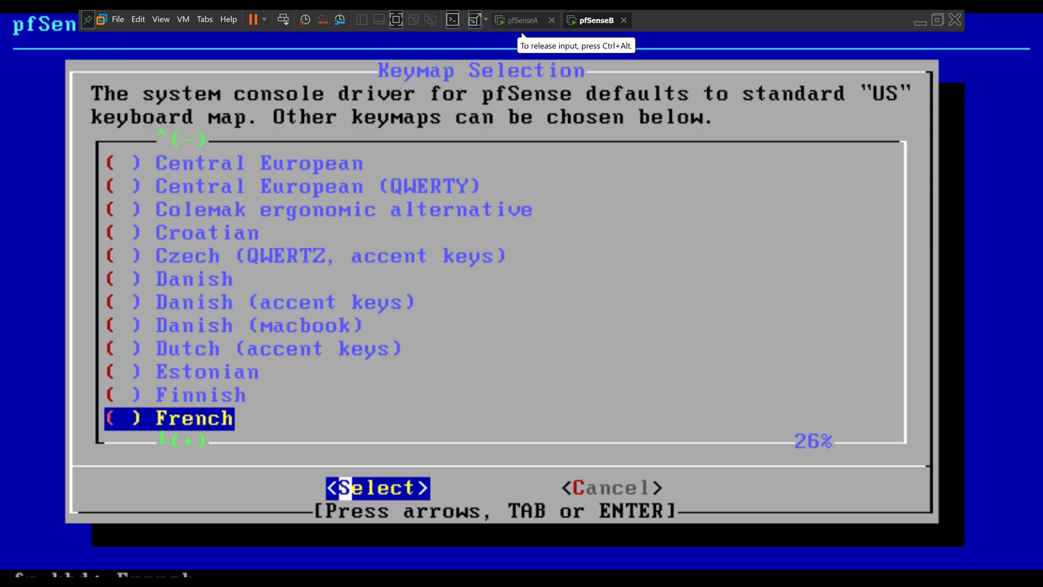
key("Return")
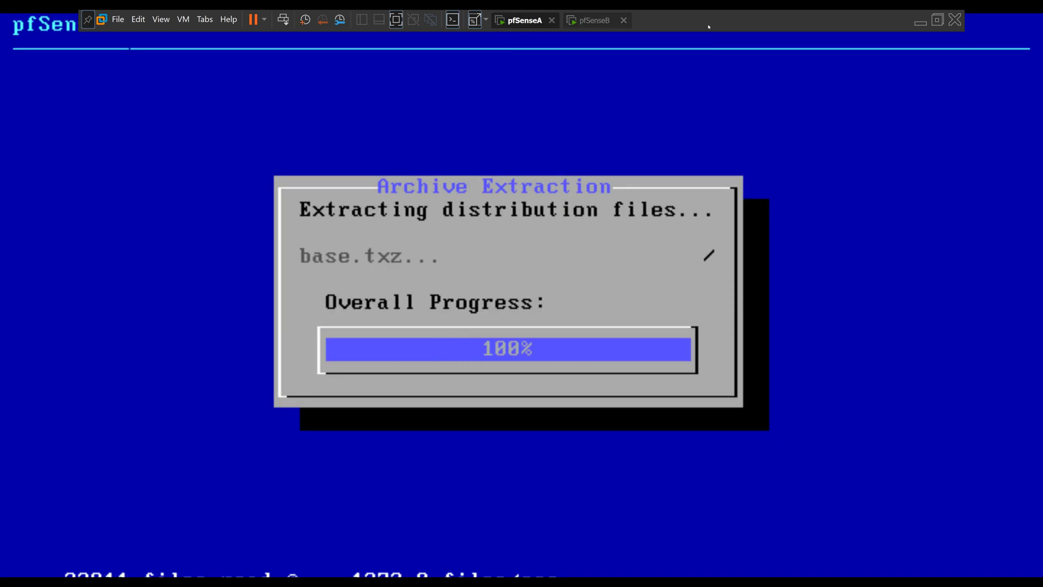
Decline the manual-modification shell on pfSenseA and reboot pfSenseB into the installed system.
left_click(530, 19)
key("Return")
key("Return")
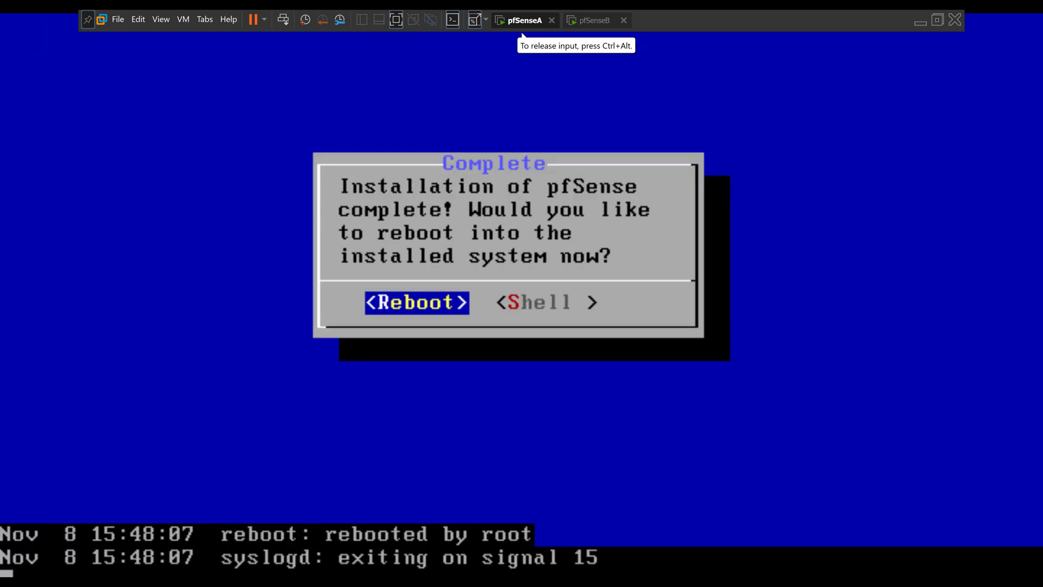
key("ctrl+Tab")
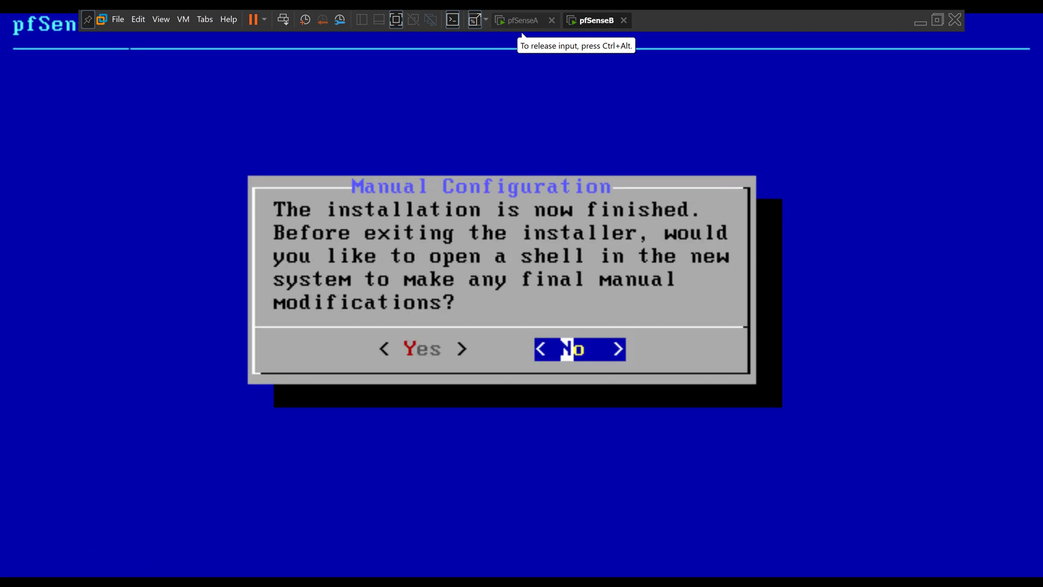
key("Return")
key("Return")
key("ctrl+Tab")
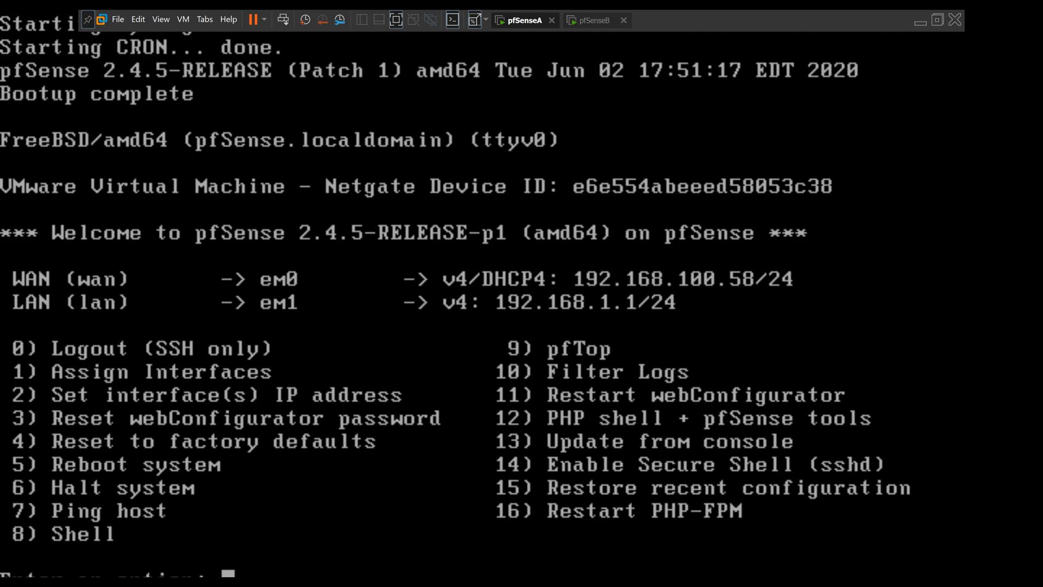
Give pfSenseA's WAN static IPv4 192.168.100.252/24 with gateway 192.168.100.1 instead of DHCP.
type("2")
key("Return")
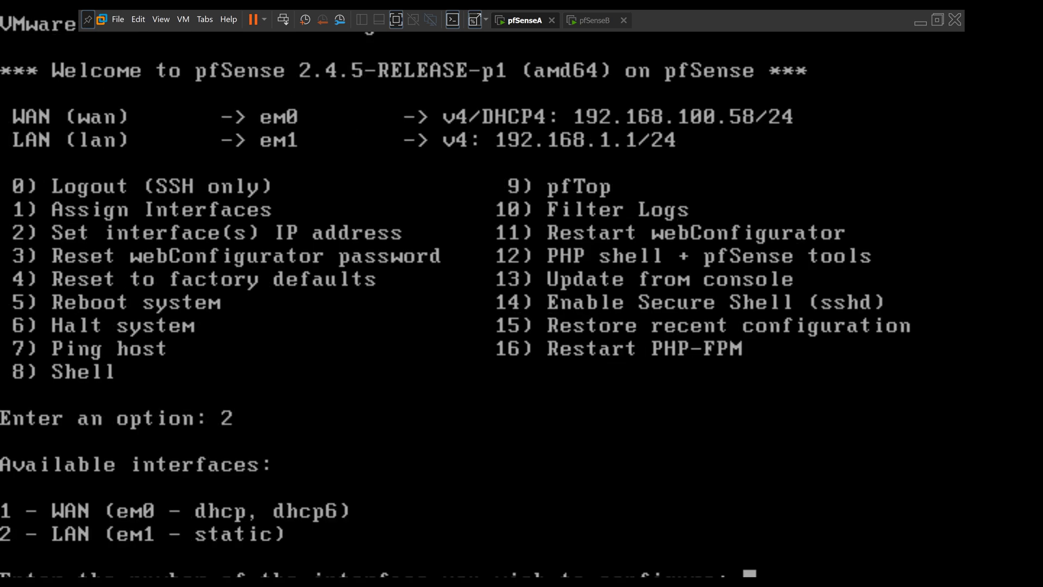
type("1")
key("Return")
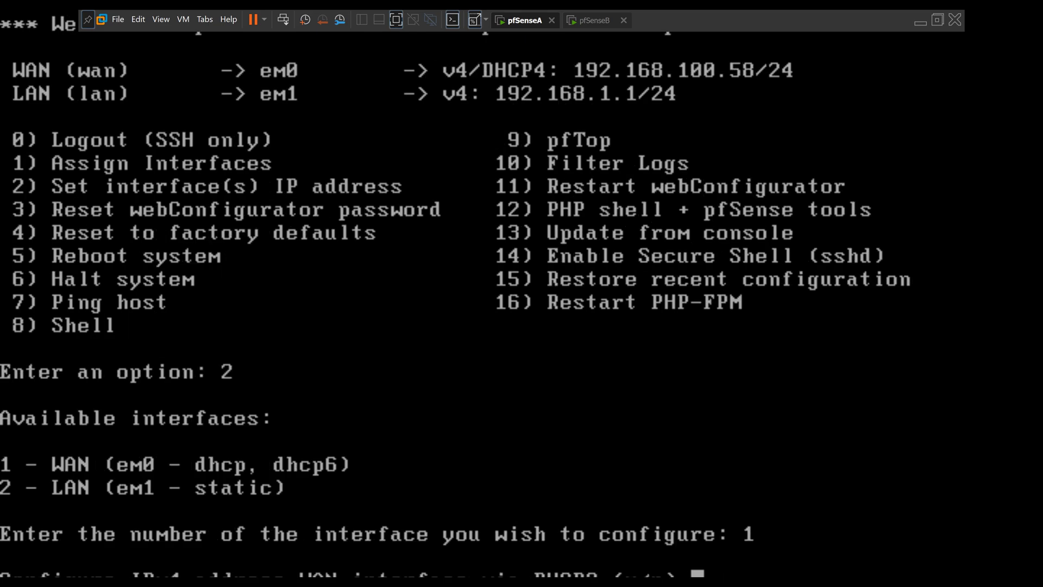
type("n")
key("Return")
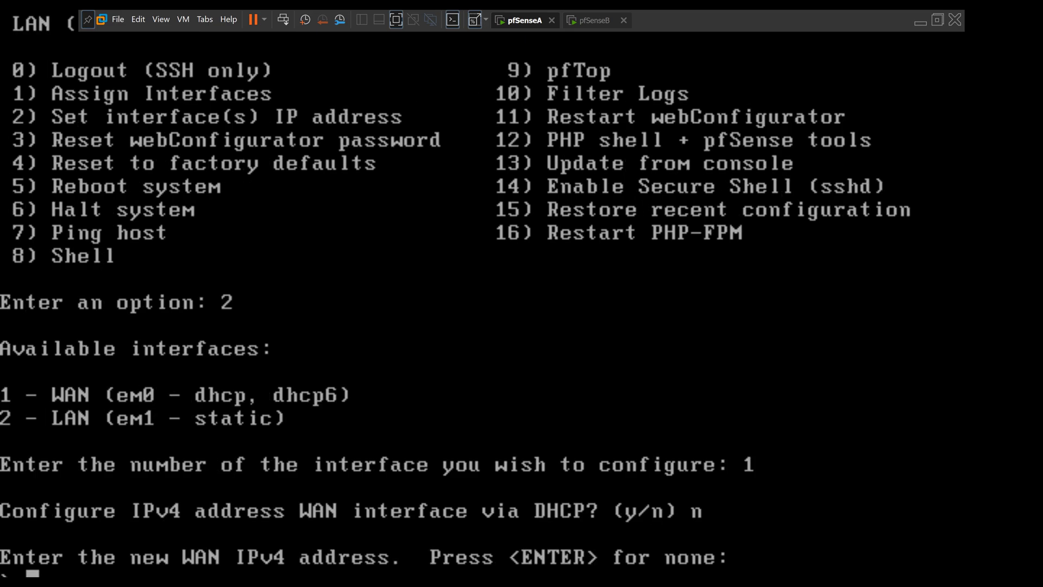
type("192.168.100.253")
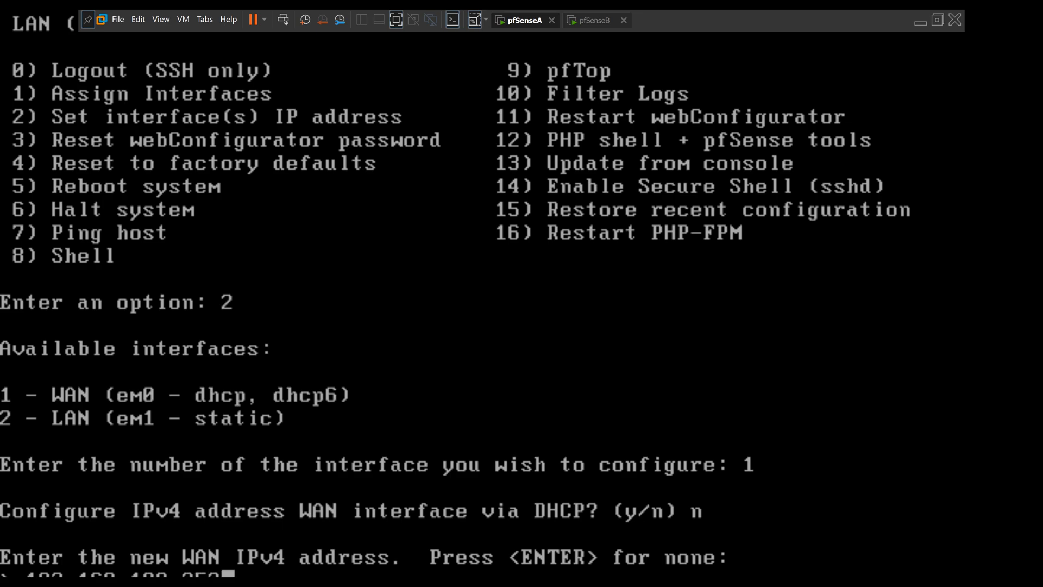
key("Return")
type("24")
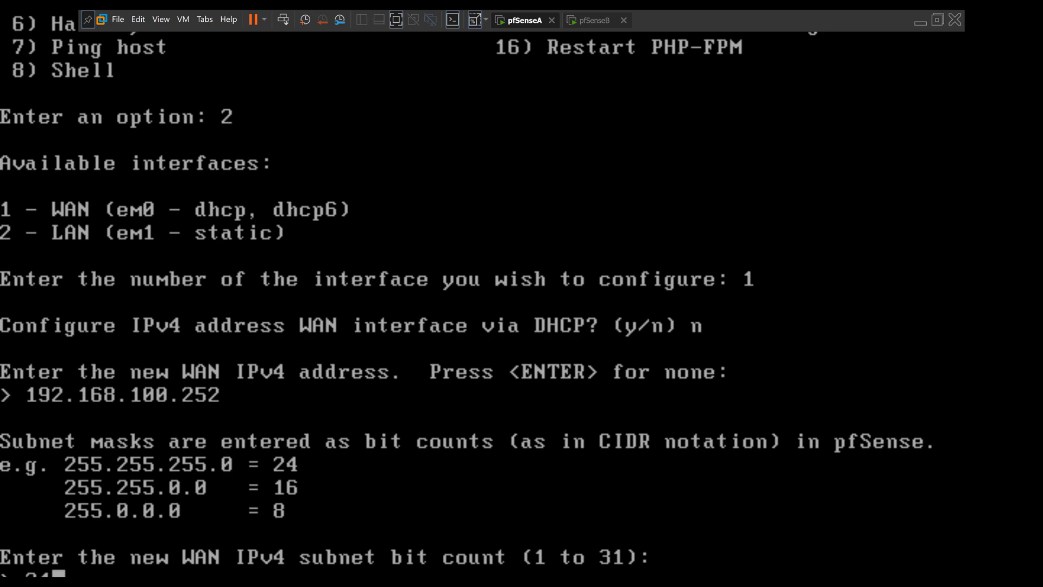
key("Return")
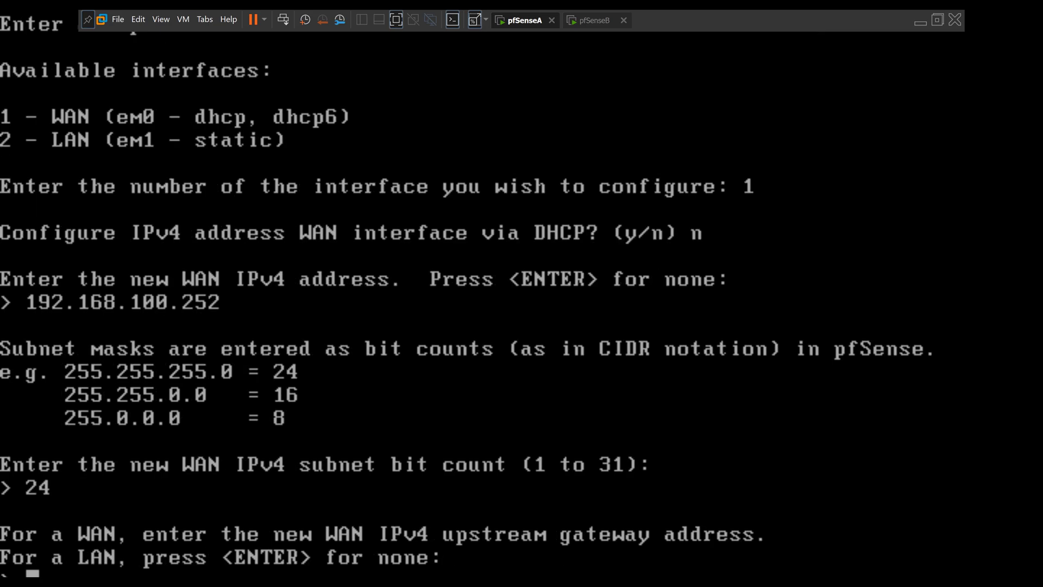
type("192.168.100.1")
key("Return")
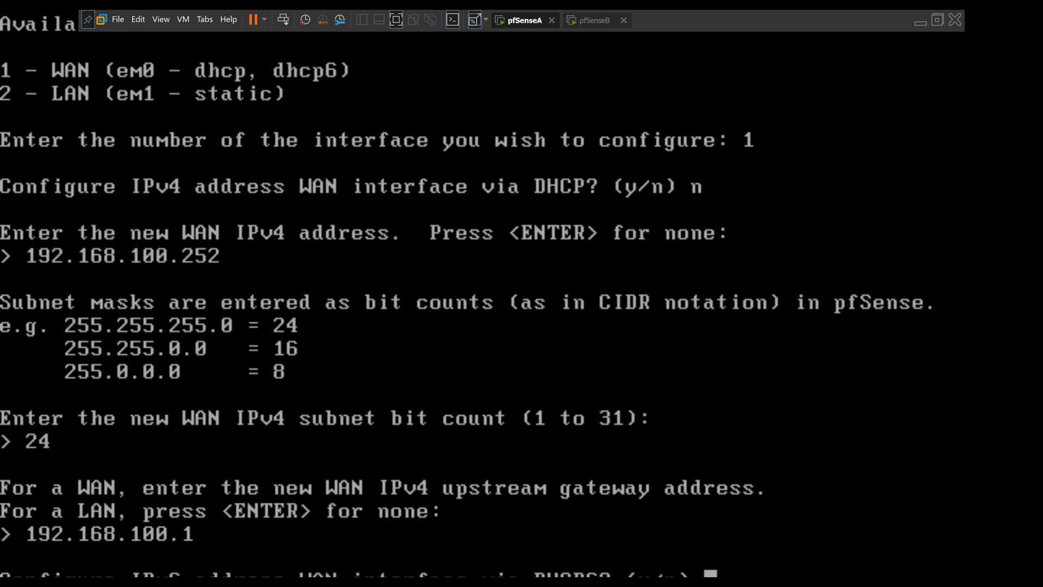
Skip DHCP6 and IPv6 on the WAN and keep HTTPS for the web configurator.
type("n")
key("Return")
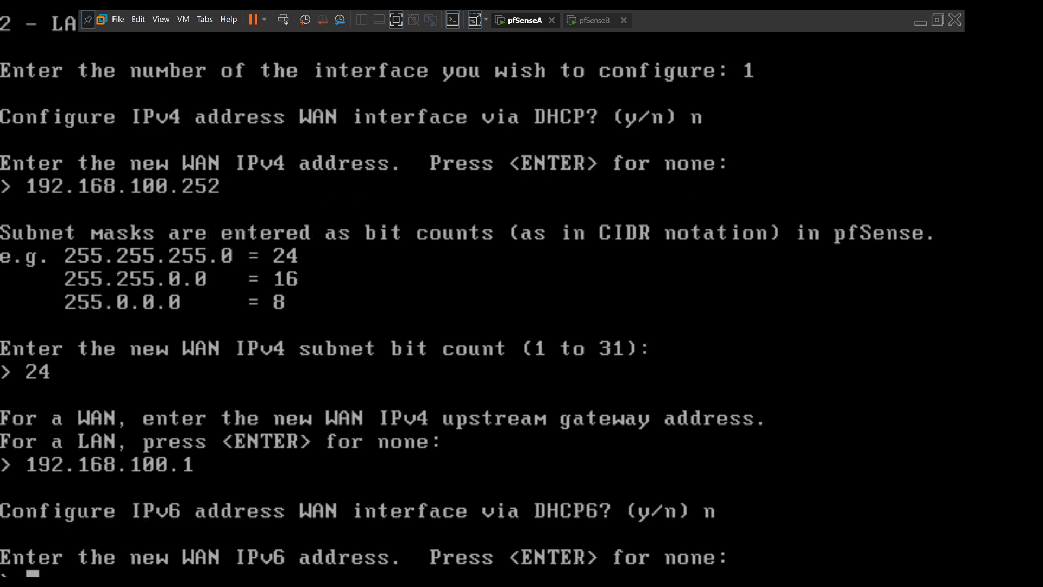
key("Return")
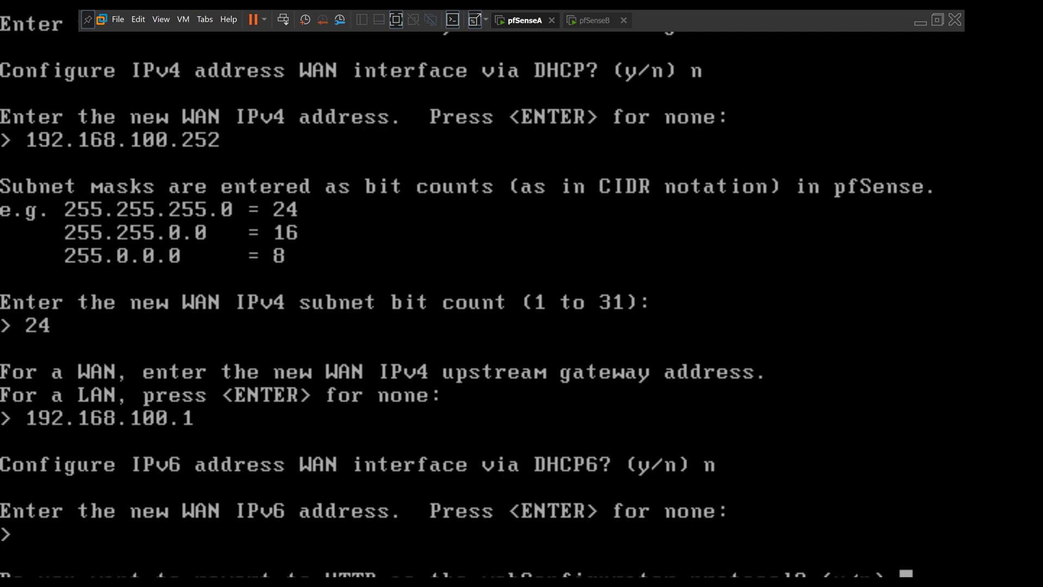
type("n")
key("Return")
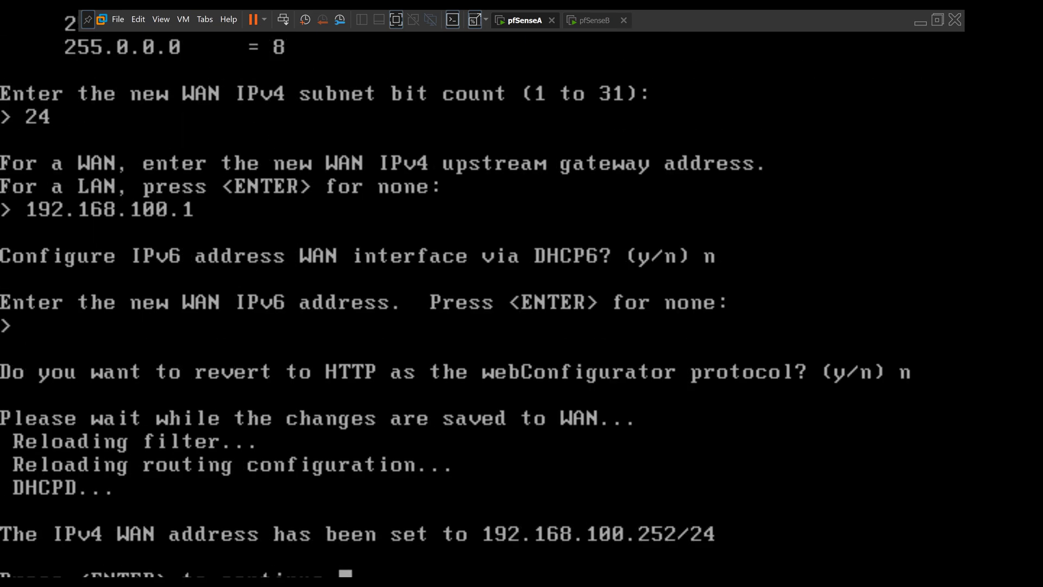
key("Return")
Set pfSenseA's LAN address to 192.168.1.252/24 with no gateway.
type("2")
key("Return")
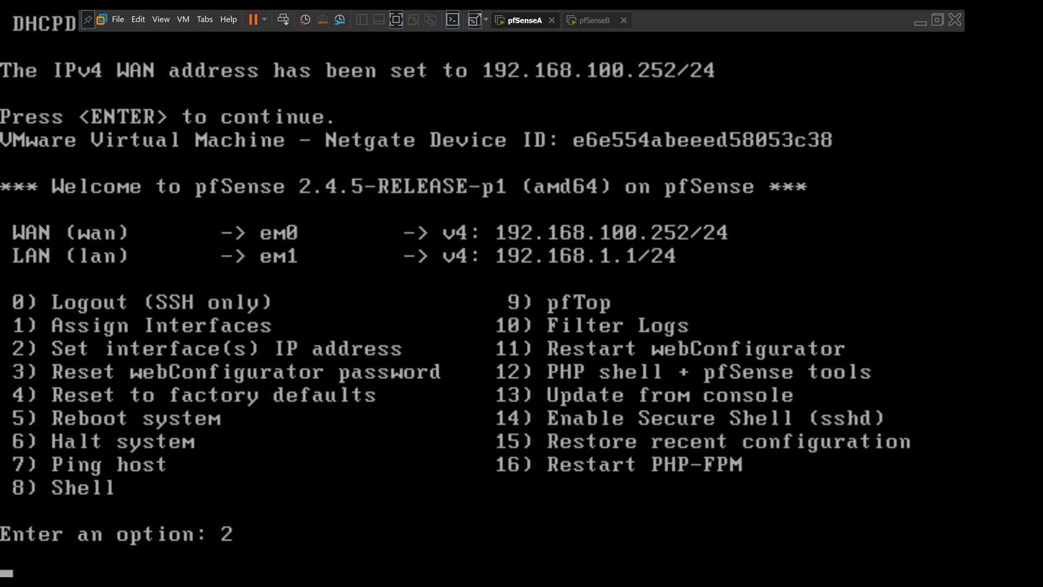
type("2")
key("Return")
type("192.168.1.252")
key("Return")
type("24")
key("Return")
key("Return")
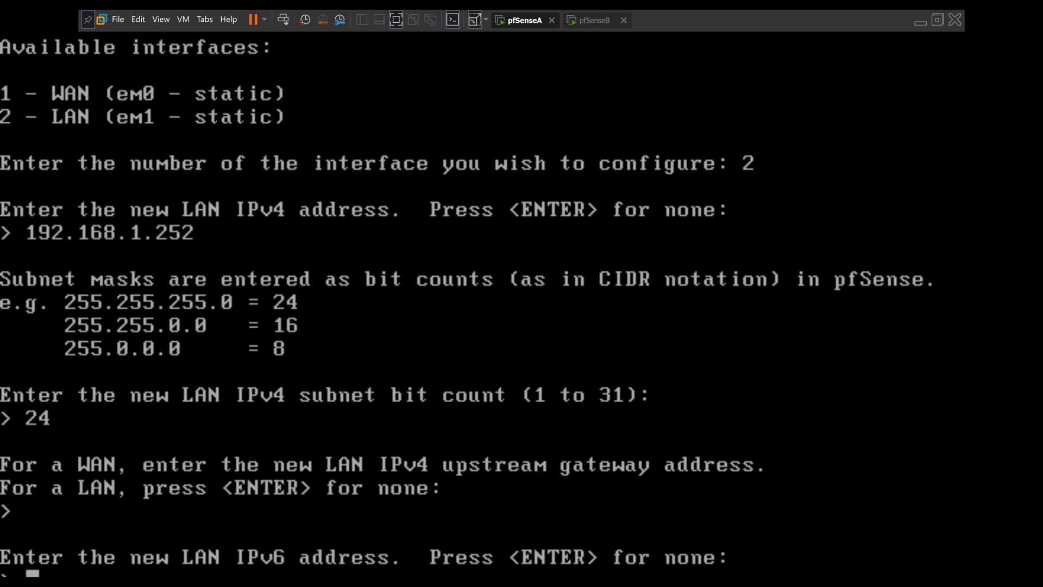
key("Return")
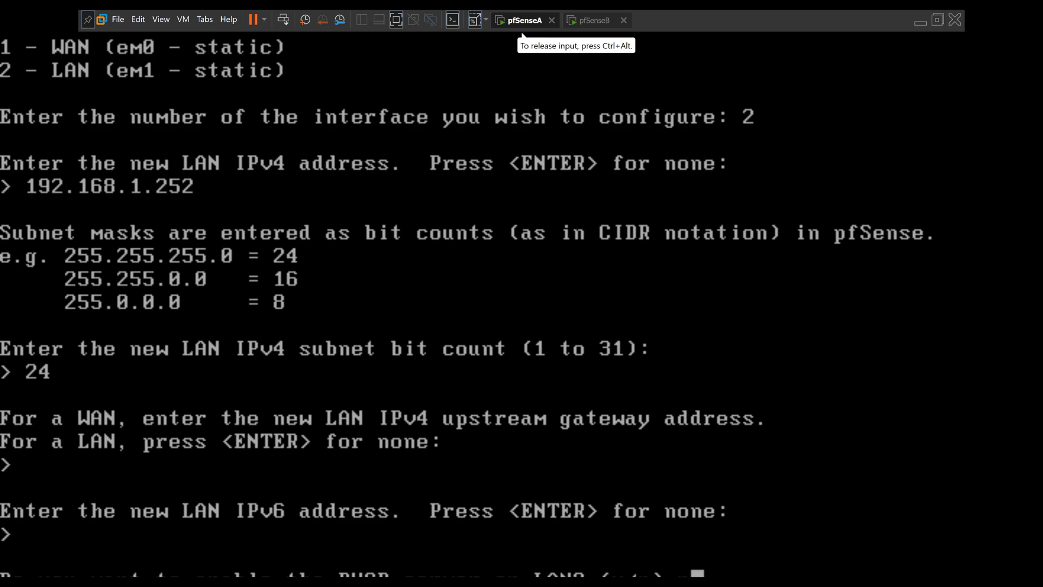
Disable the LAN DHCP server and revert the web configurator to HTTP.
type("n")
key("Return")
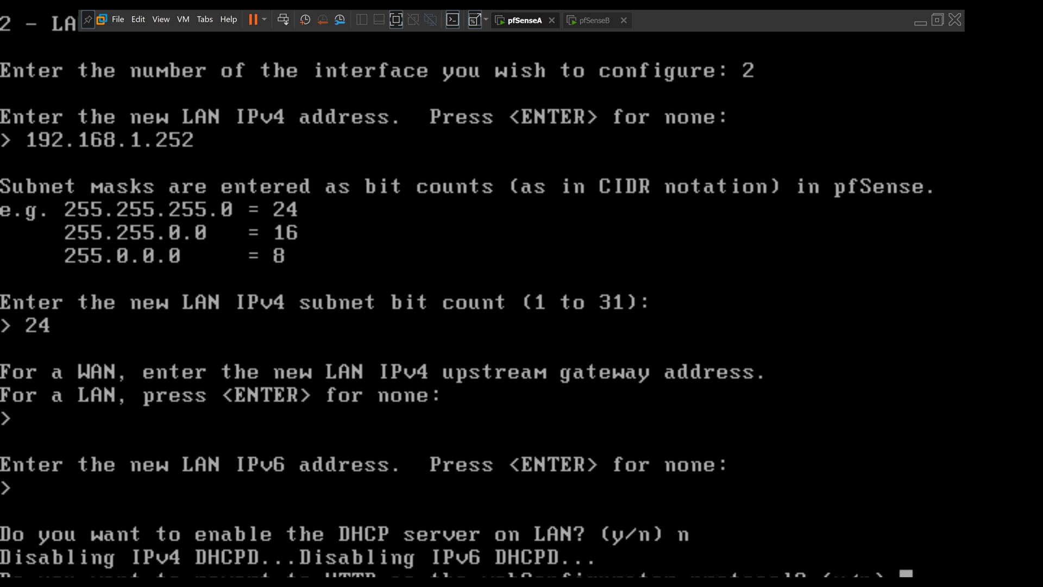
type("y")
key("Return")
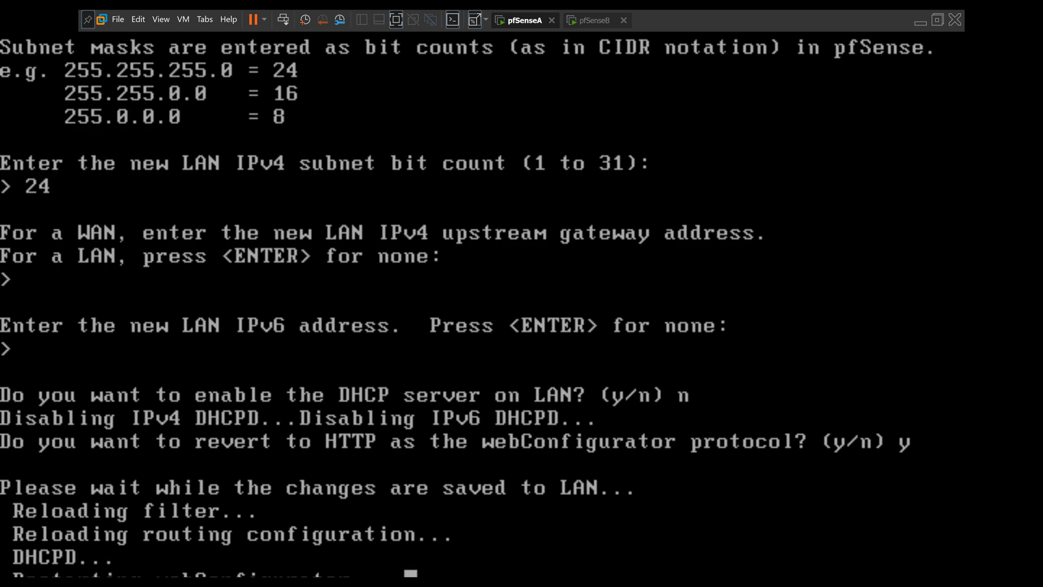
key("Return")
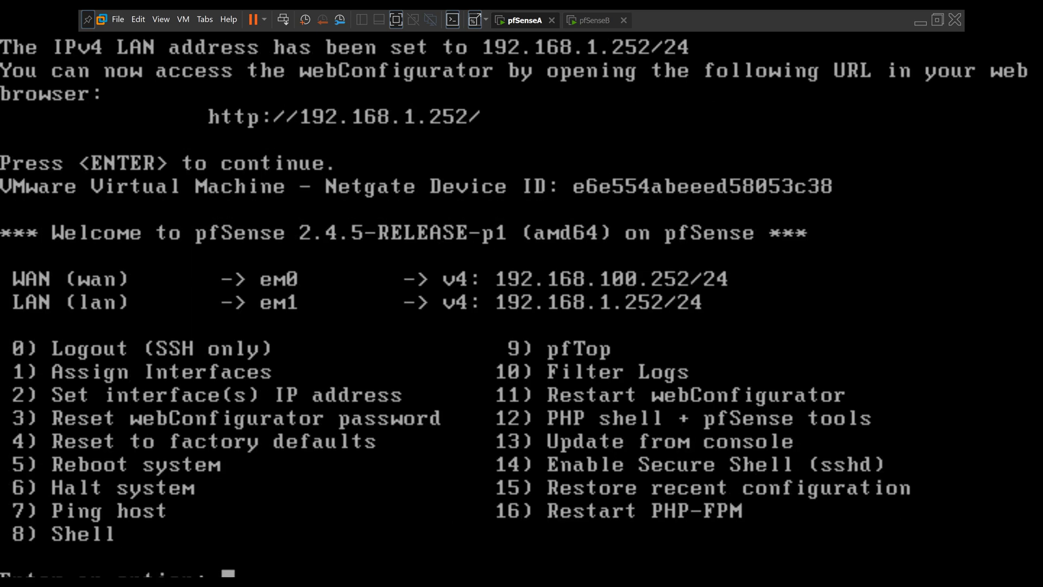
key("Escape")
key("ctrl+x")
key("BackSpace")
key("BackSpace")
key("ctrl+alt")
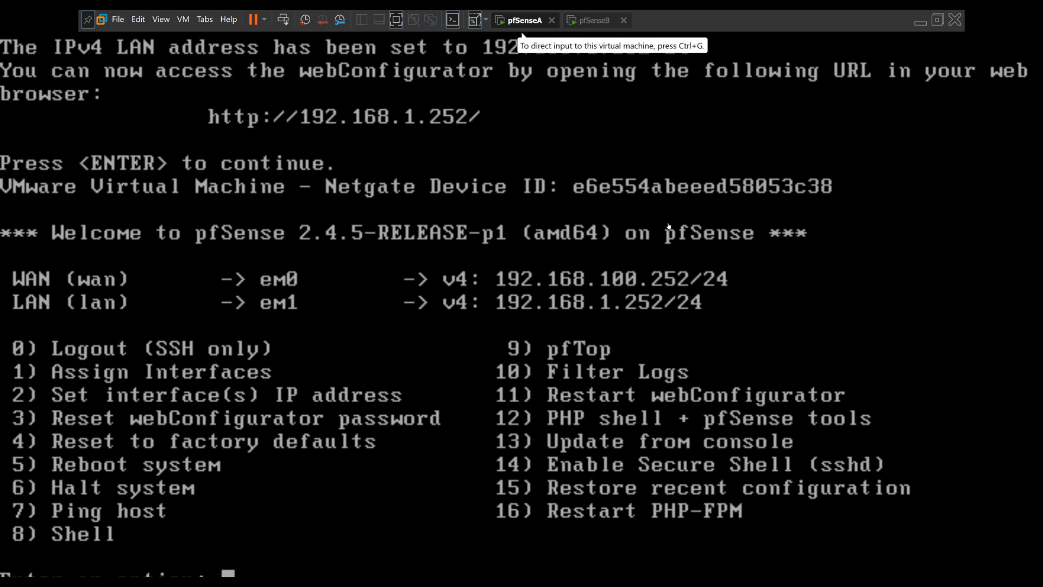
Give pfSenseB's WAN static IPv4 192.168.100.253/24 with gateway 192.168.100.1 instead of DHCP.
left_click(597, 20)
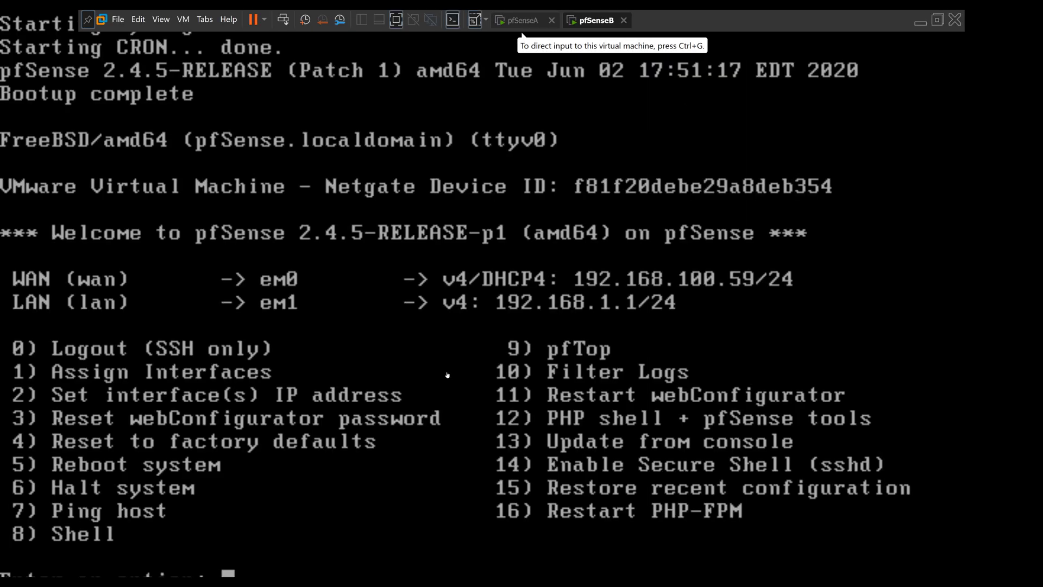
left_click(442, 365)
type("2")
key("Return")
type("1")
key("Return")
type("n")
key("Return")
type("192.168.100.253")
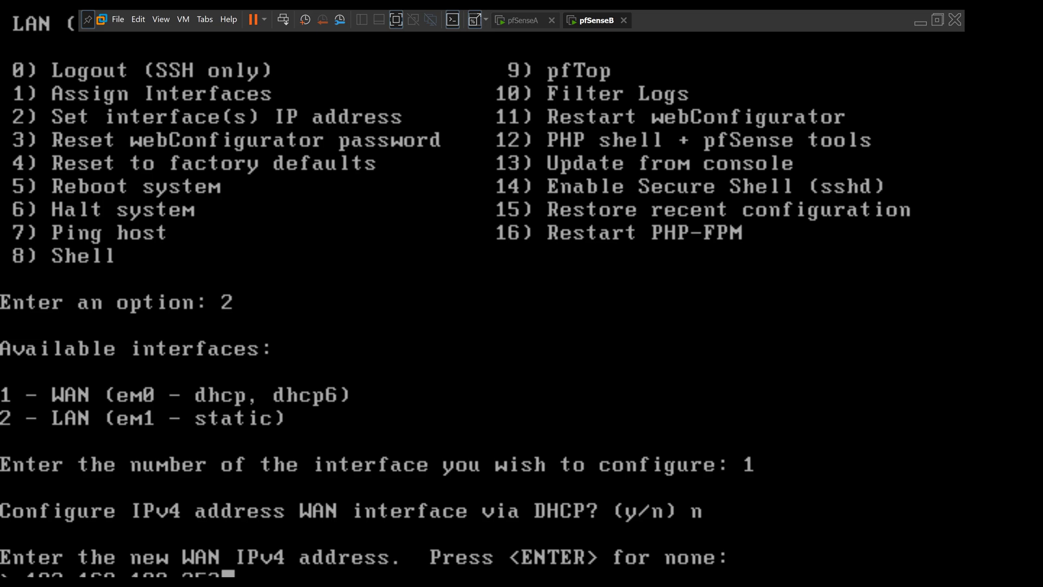
key("Return")
type("24")
key("Return")
type("192.168.")
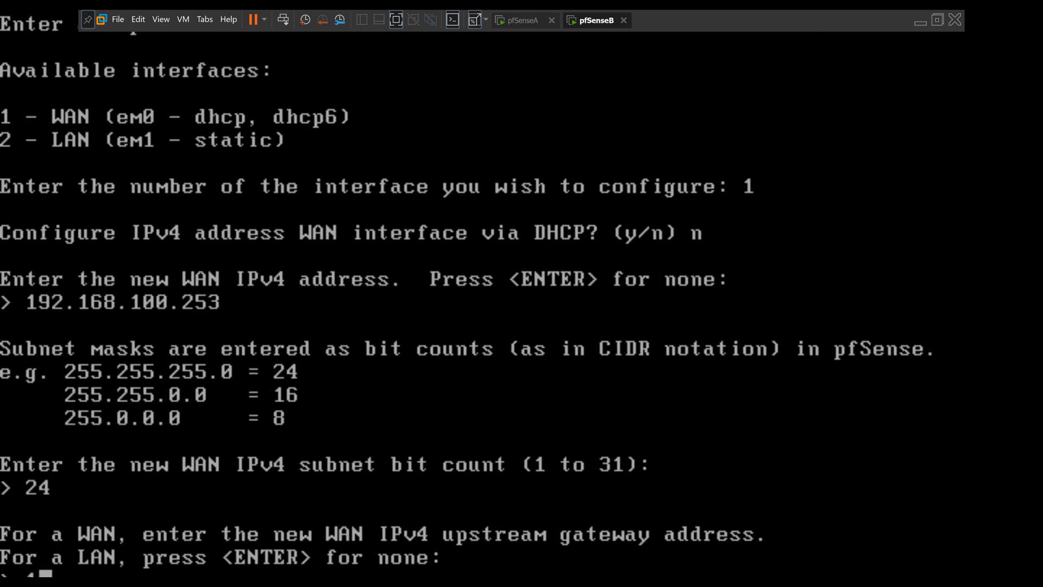
type("100.1")
key("Return")
Skip DHCP6 and IPv6 on pfSenseB's WAN and keep HTTPS for the webConfigurator.
type("n")
key("Return")
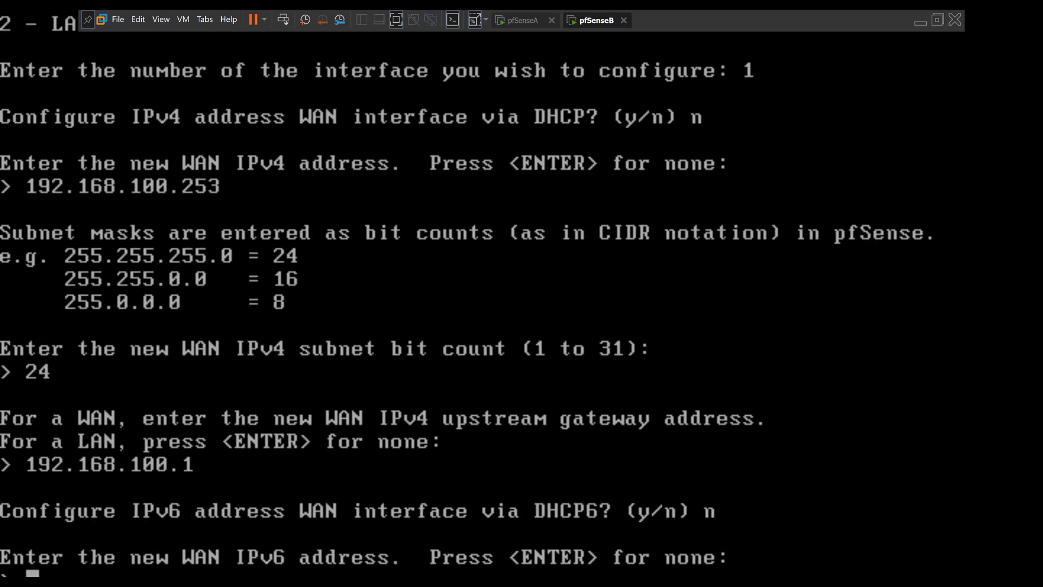
key("Return")
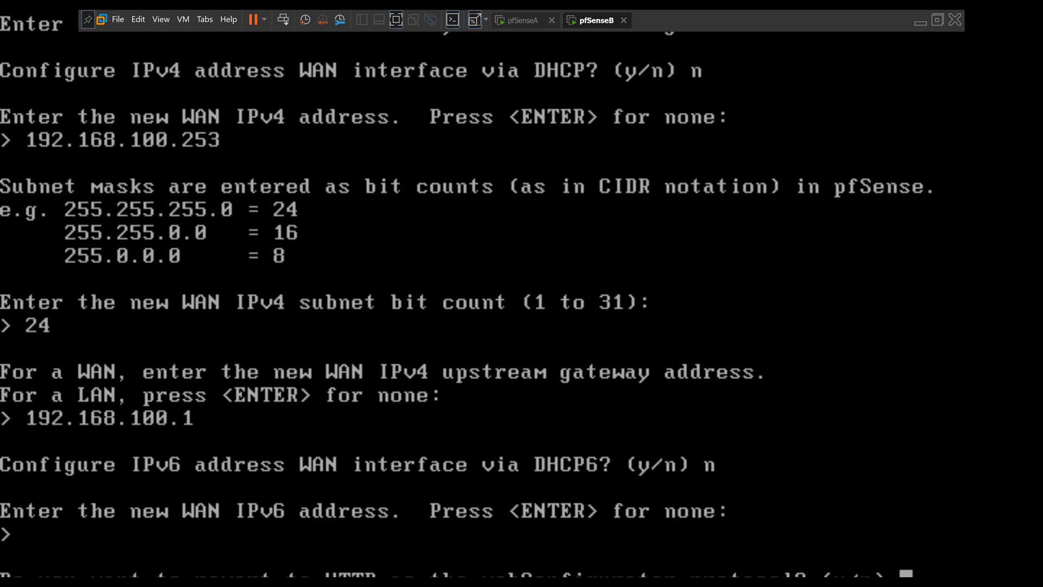
type("n")
key("Return")
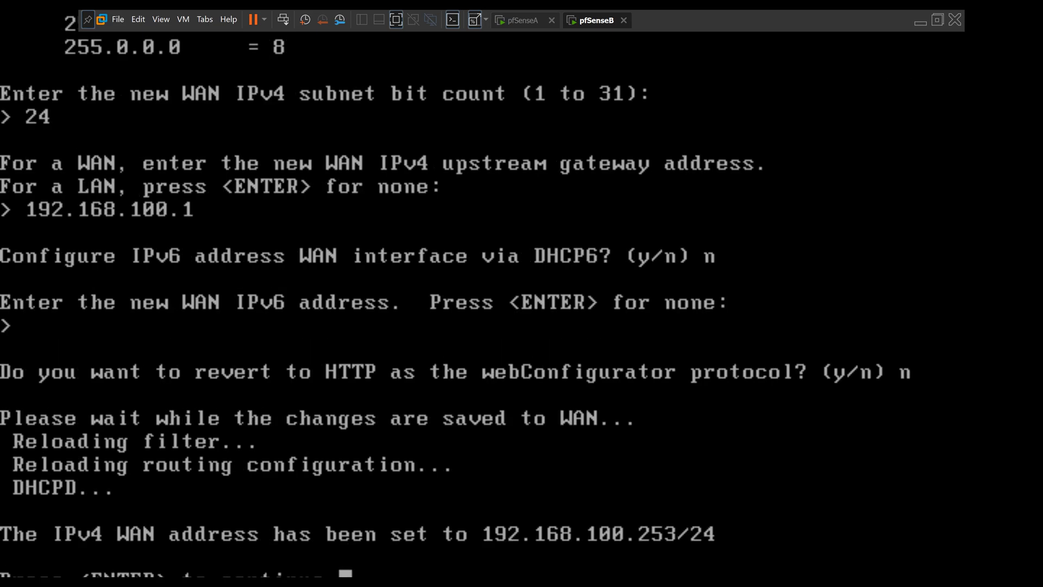
key("Return")
Assign pfSenseB's LAN interface the address 192.168.1.253 with a /24 subnet.
type("2")
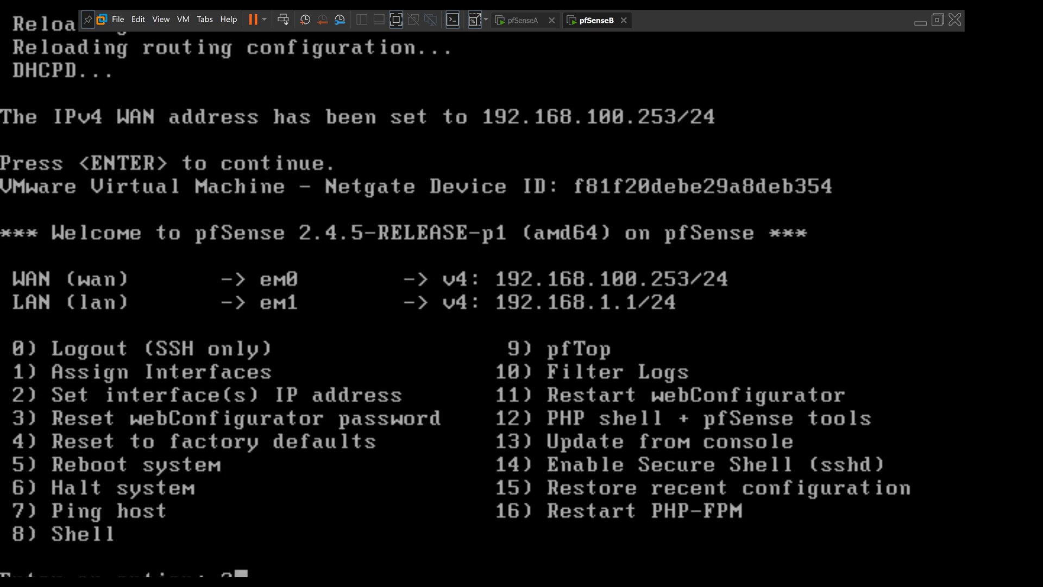
key("Return")
type("2")
key("Return")
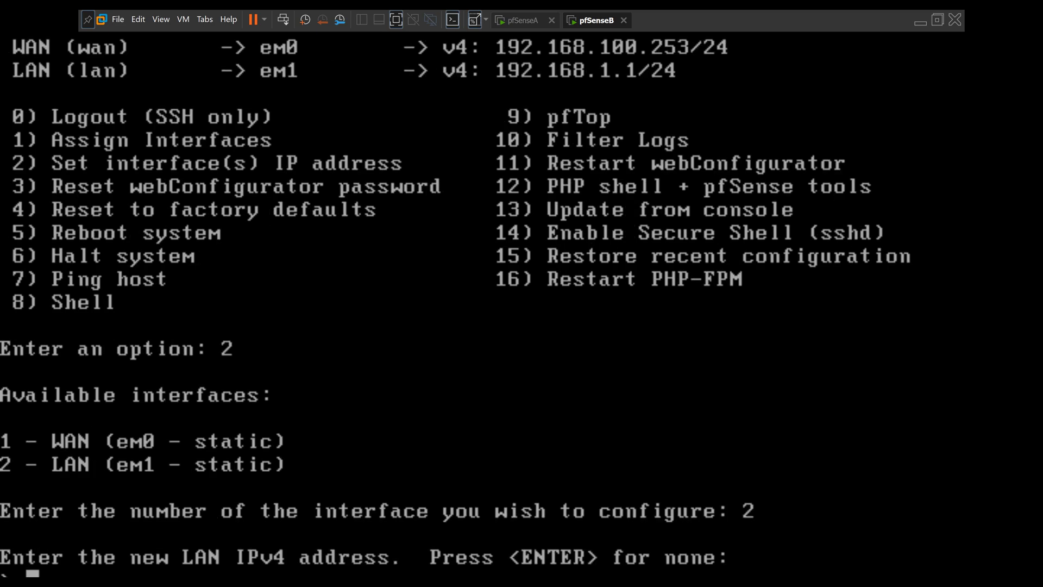
type("192.168.1")
type(".24")
key("BackSpace")
type("53")
key("Return")
type("24")
key("Return")
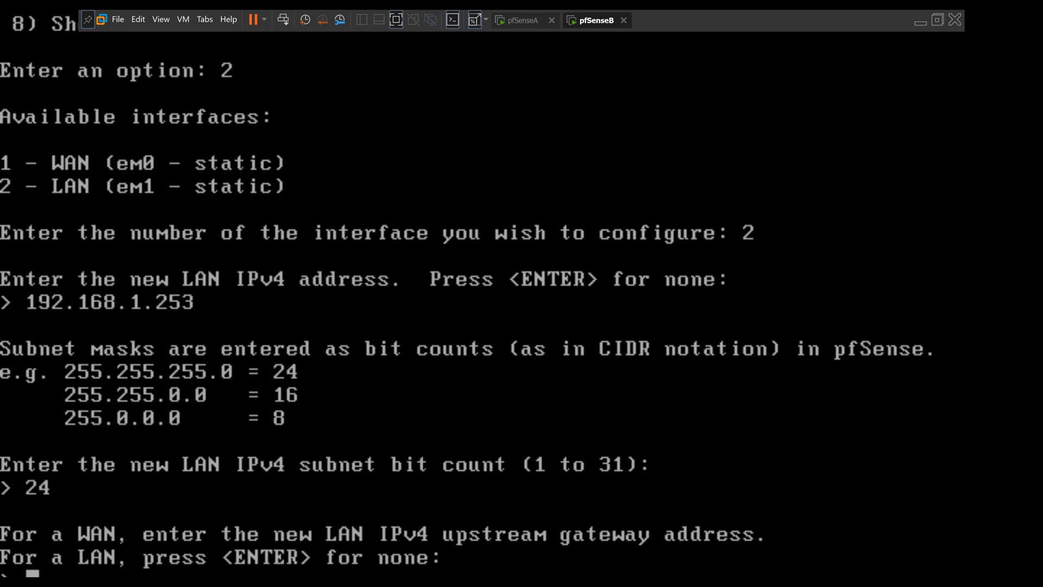
Leave LAN gateway and IPv6 blank, disable the DHCP server, and revert webConfigurator to HTTP.
key("Return")
key("Return")
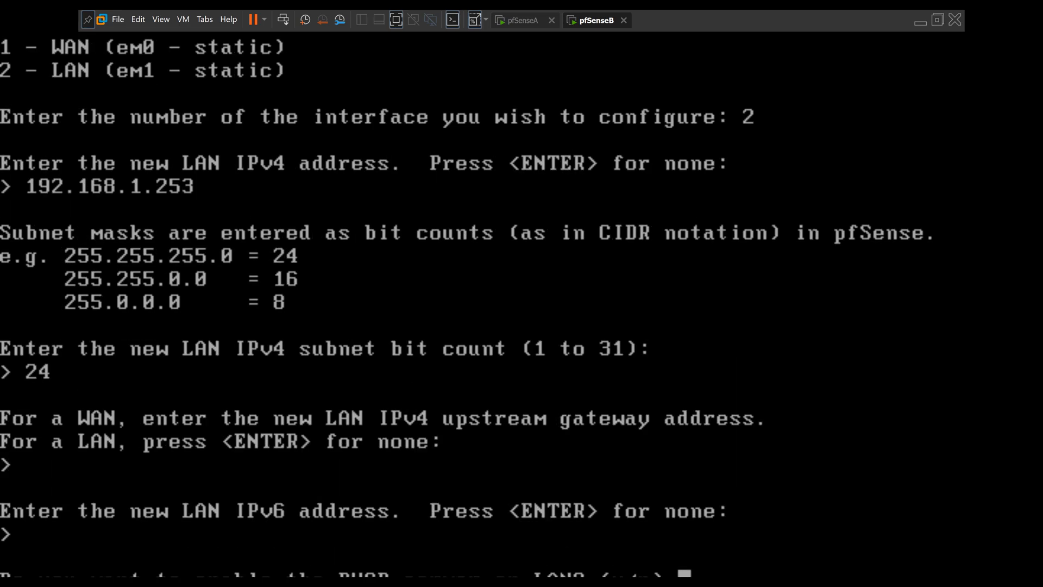
type("n")
key("Return")
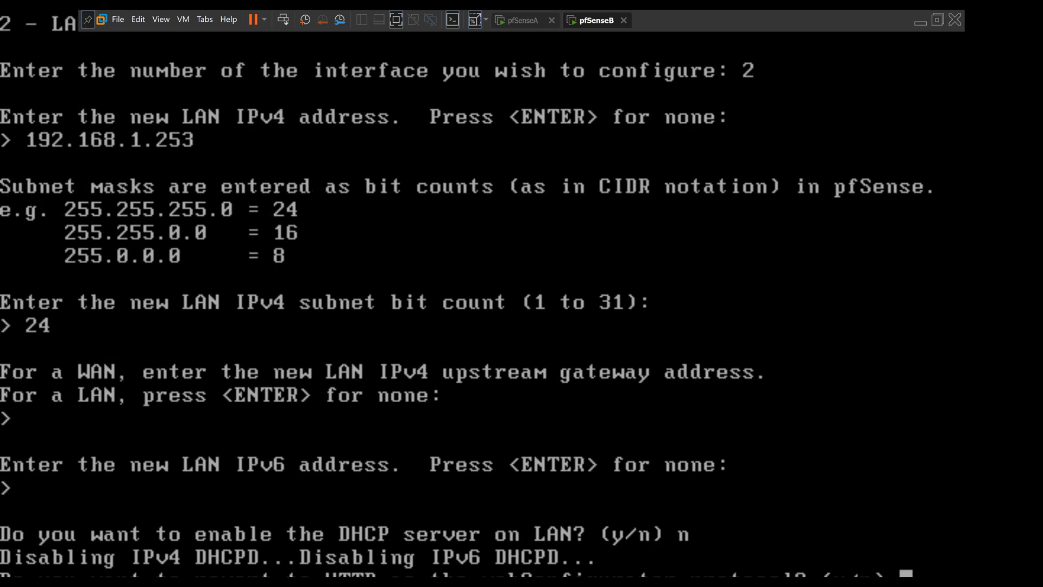
type("y")
key("Return")
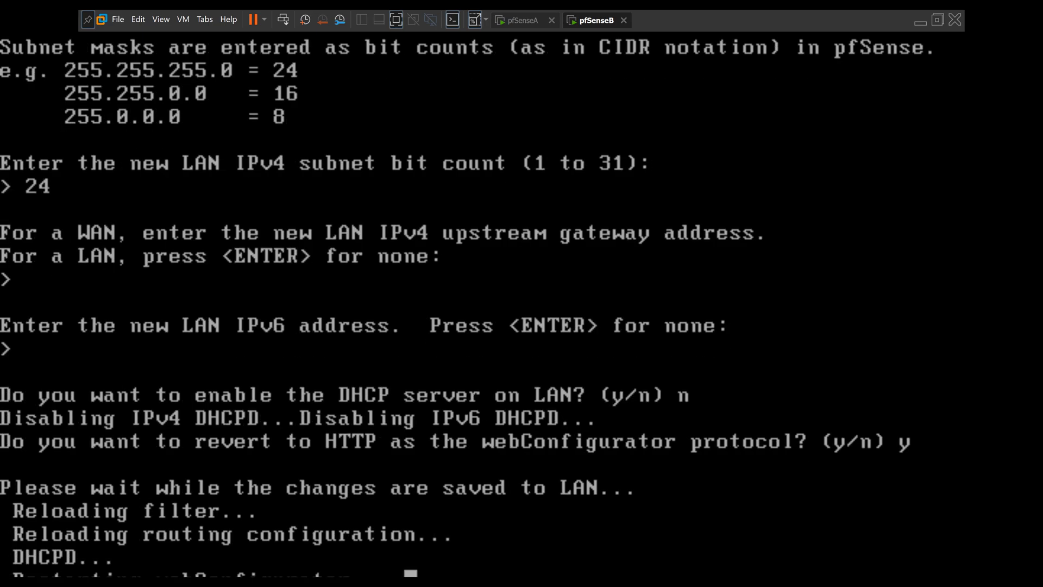
key("Return")
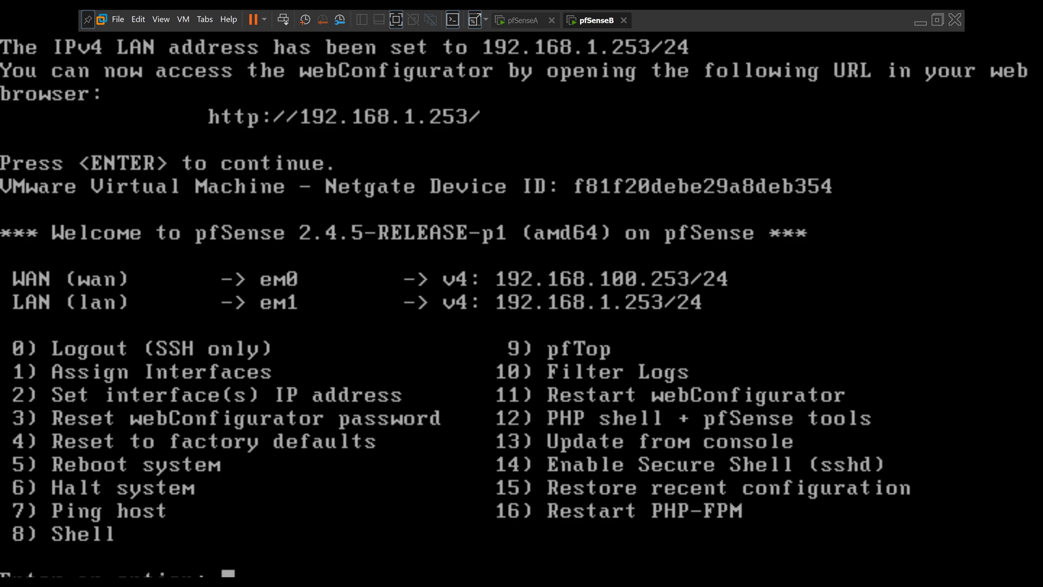
Compare the pfSenseA and pfSenseB consoles by switching back and forth between their tabs.
left_click(519, 20)
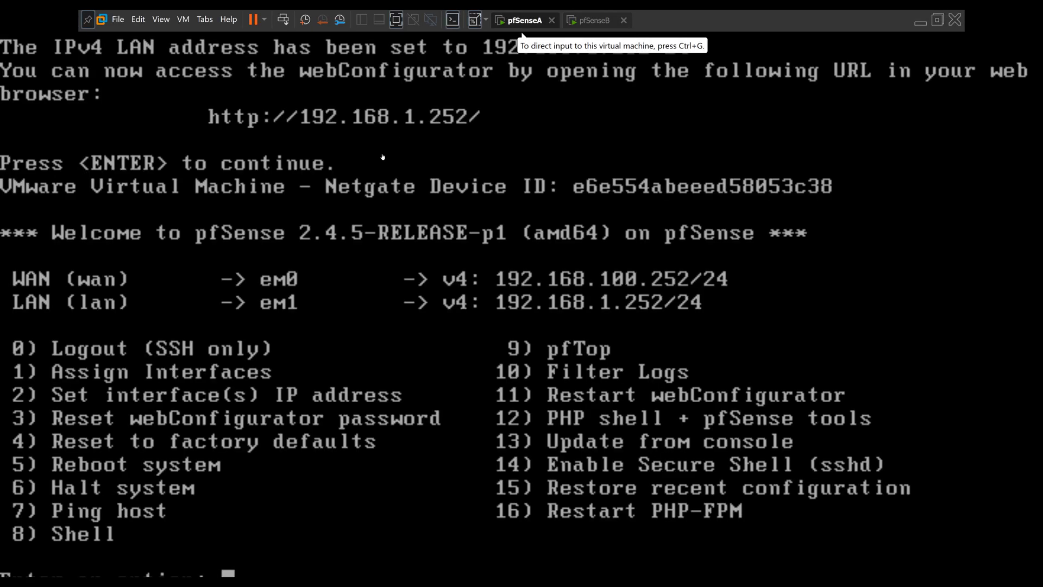
left_click(594, 18)
left_click(519, 17)
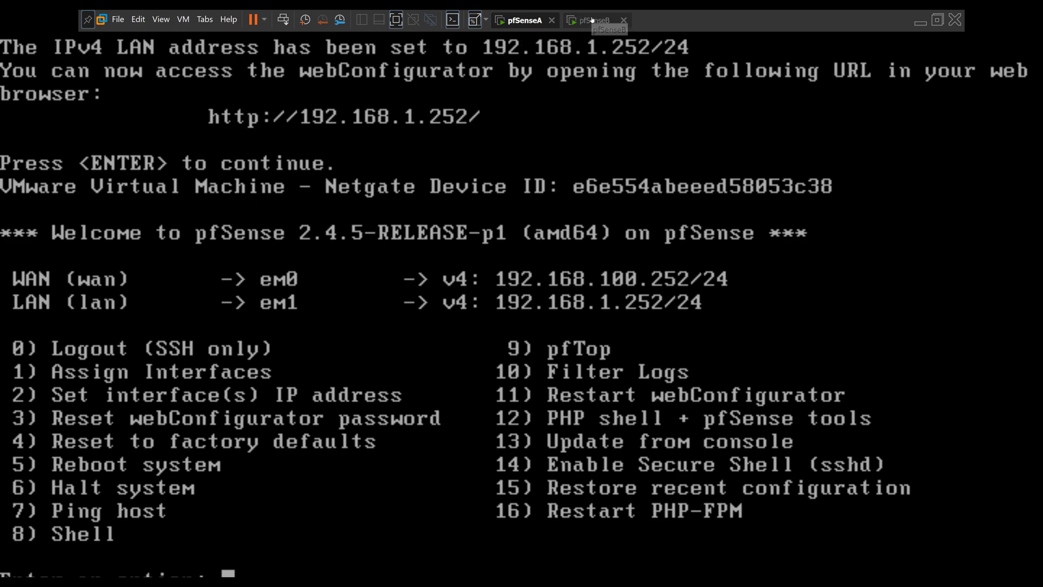
left_click(592, 19)
left_click(520, 22)
left_click(596, 21)
Return to pfSenseA, leave full screen, and open the Debian VM's summary page.
left_click(516, 23)
left_click(402, 22)
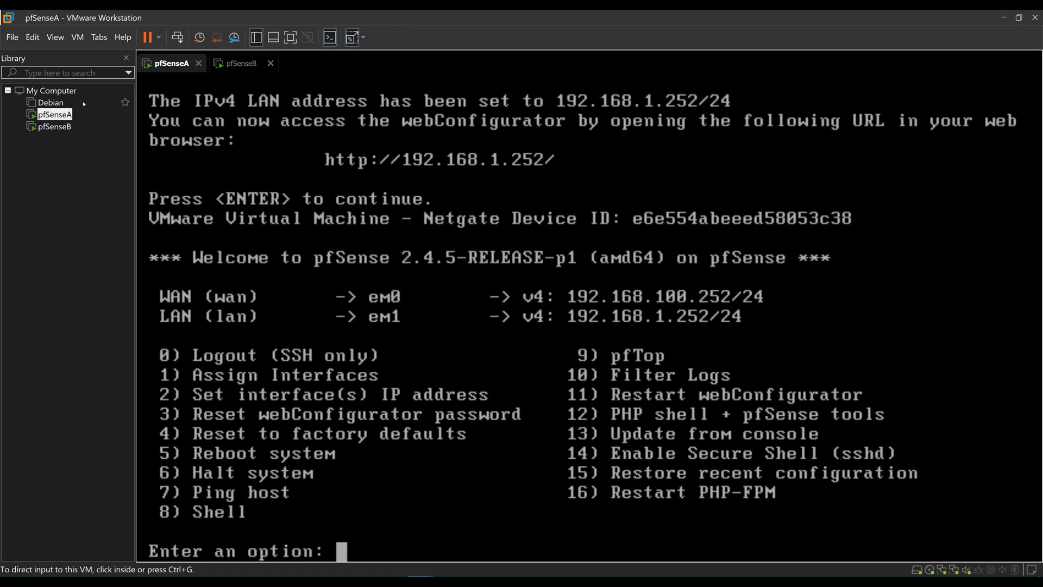
left_click(61, 104)
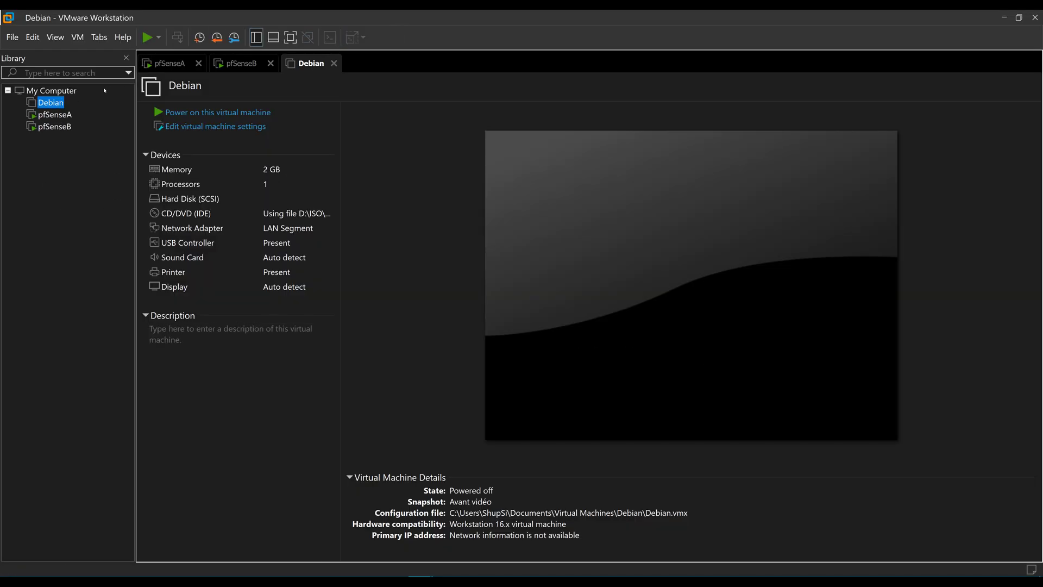
Power on the Debian VM and sign in to the user account with its password.
left_click(198, 115)
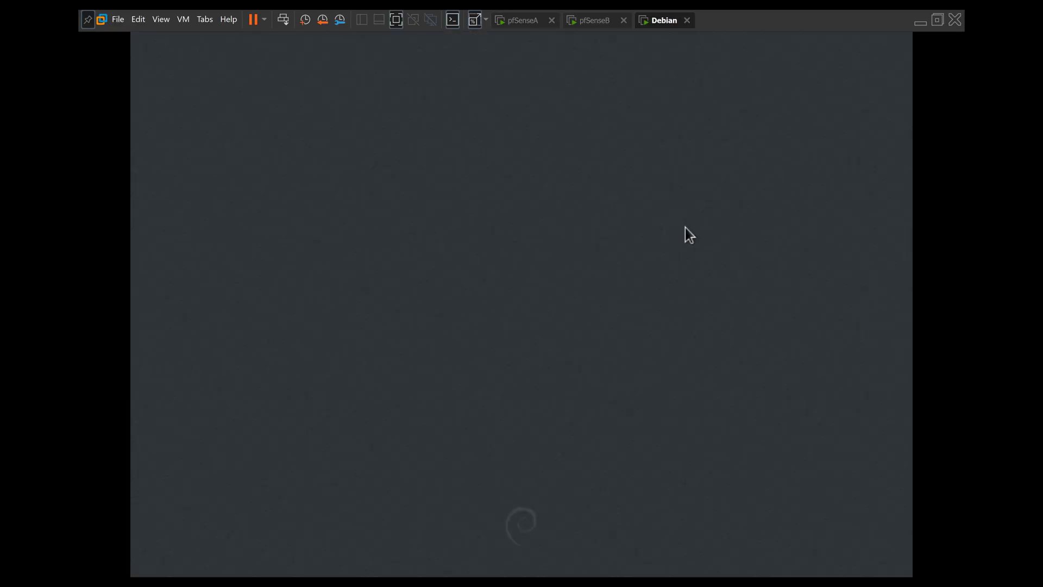
left_click(601, 281)
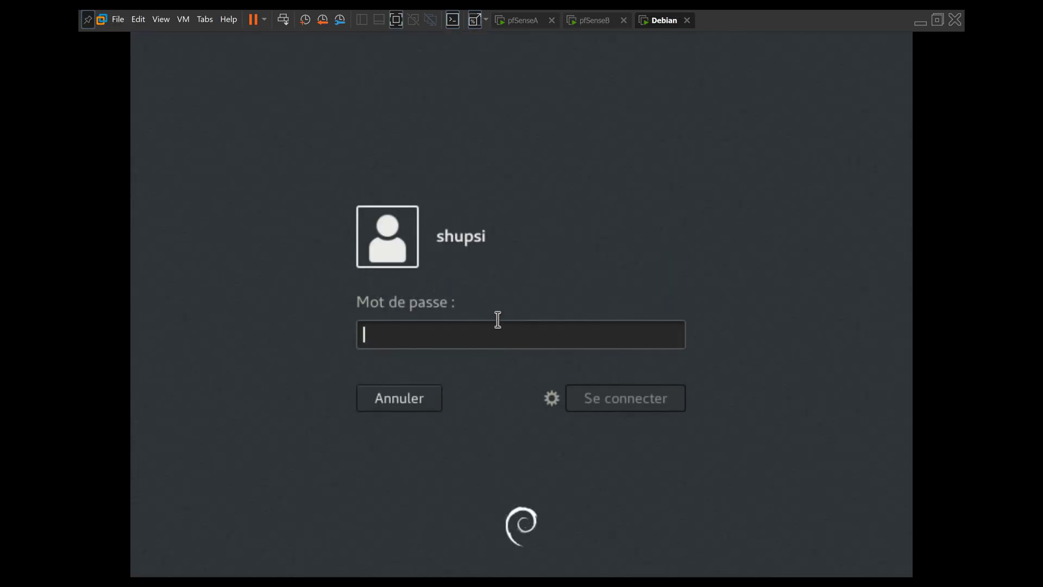
type("••••••••")
key("Return")
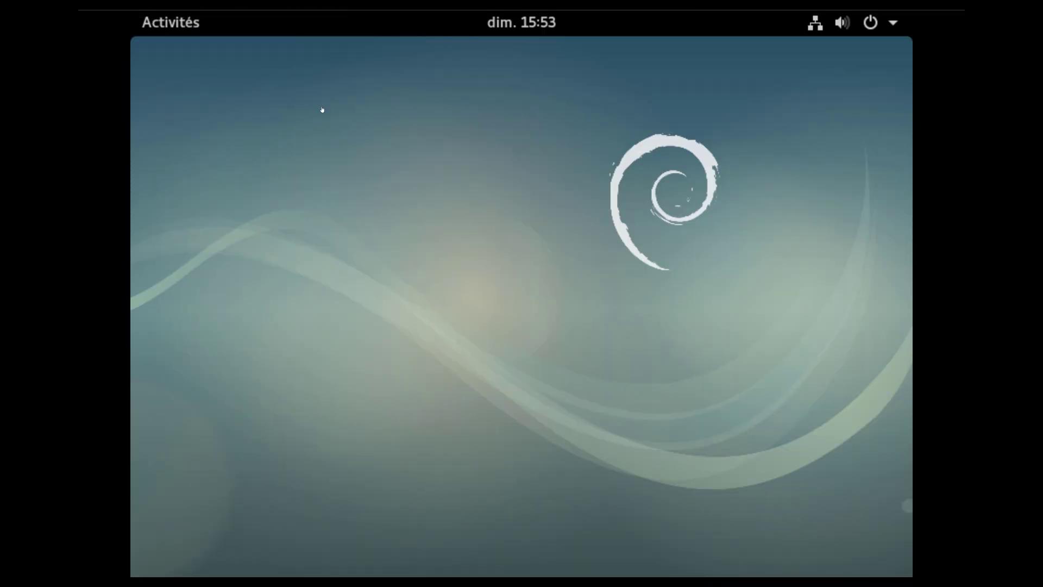
Launch Firefox from Activités and close its privacy policy tab.
left_click(184, 31)
left_click(159, 142)
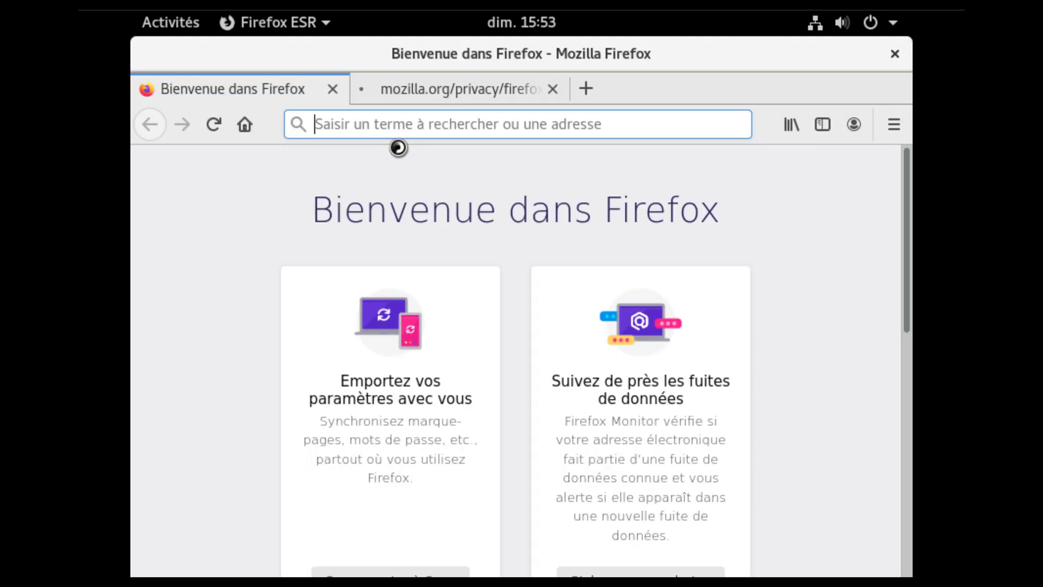
left_click(553, 89)
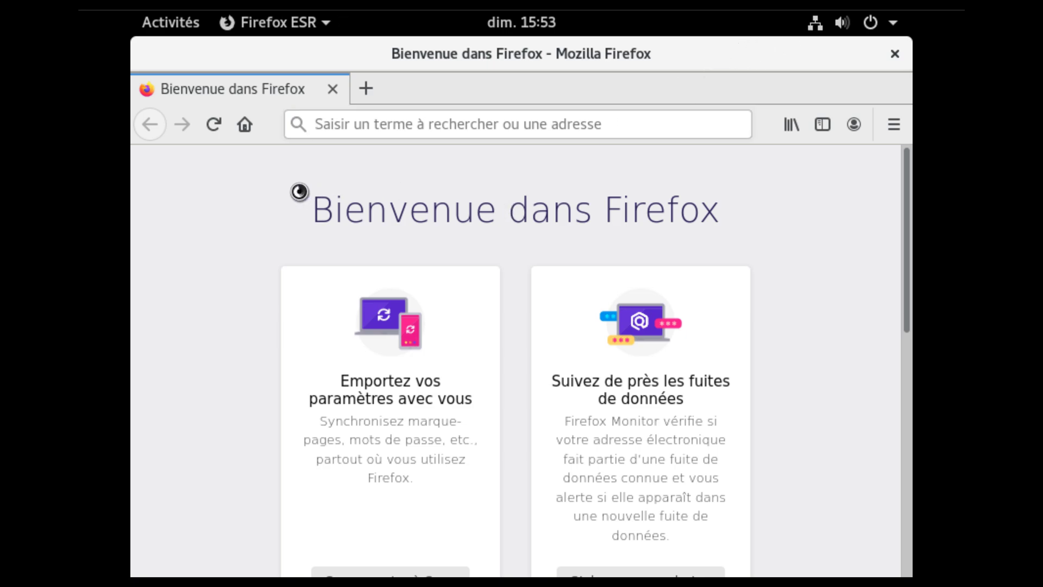
Select the Firefox welcome heading text, then clear the selection.
left_click_drag(310, 207, 717, 214)
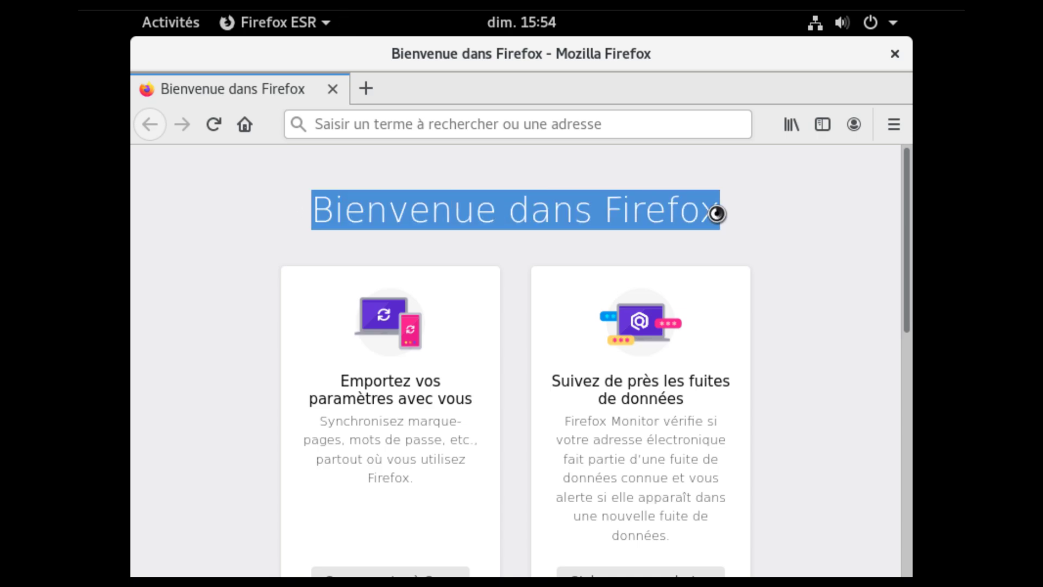
left_click(708, 210)
key("shift+Right")
triple_click(536, 209)
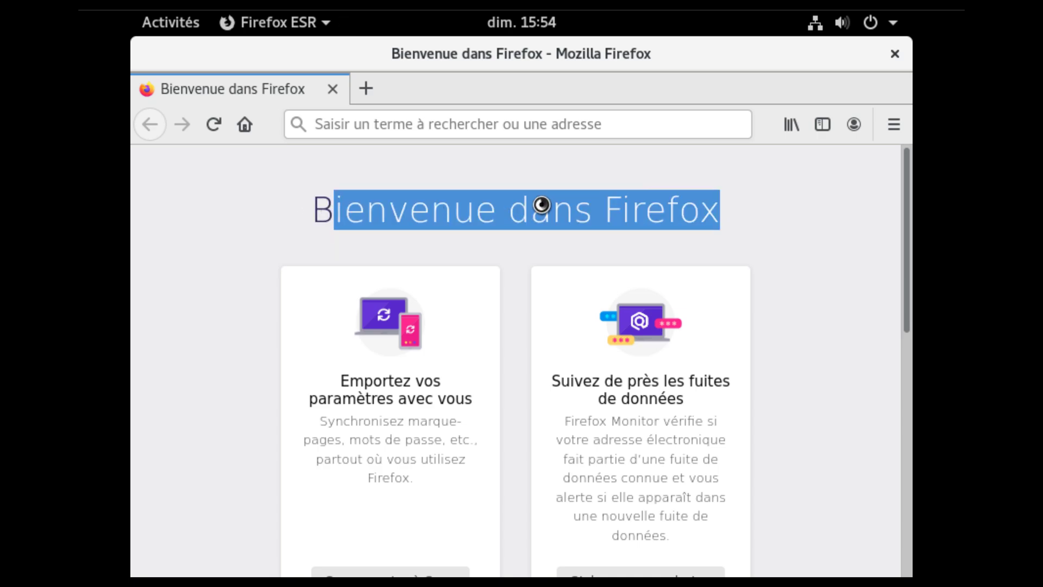
left_click(530, 204)
Check the Filaire settings showing IPv4 192.168.1.1 with route and DNS 192.168.1.252, then close them.
left_click(815, 23)
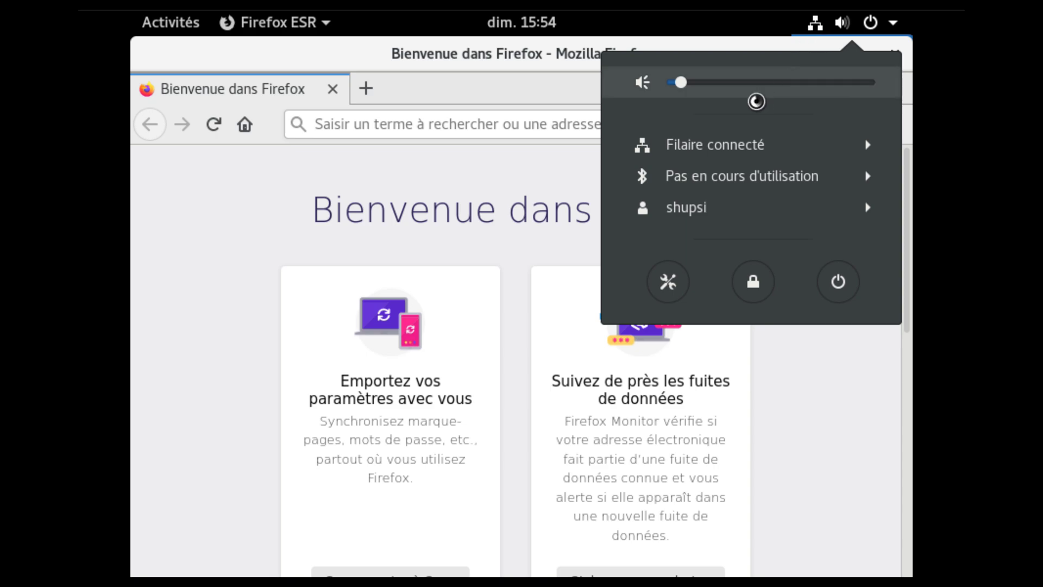
left_click(711, 139)
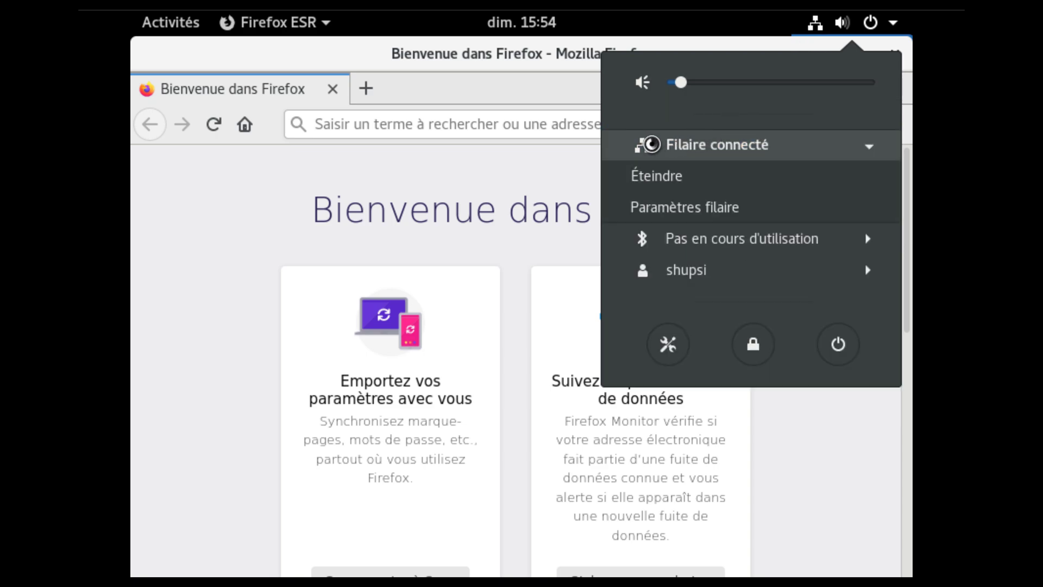
left_click(677, 199)
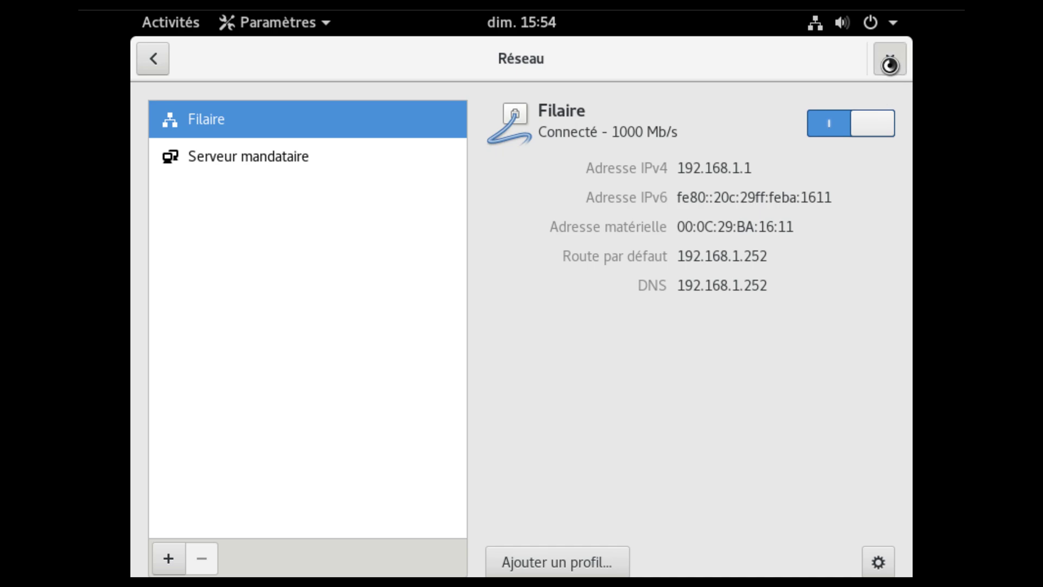
left_click(889, 59)
left_click(443, 116)
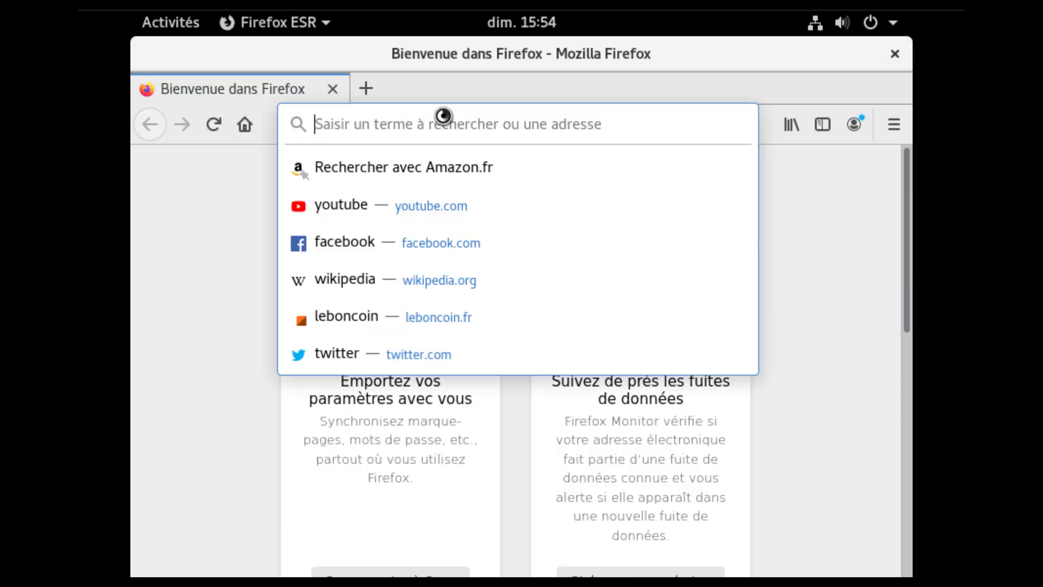
Browse to 192.168.1.252 and sign in to pfSense as admin, declining to save the password.
type("19")
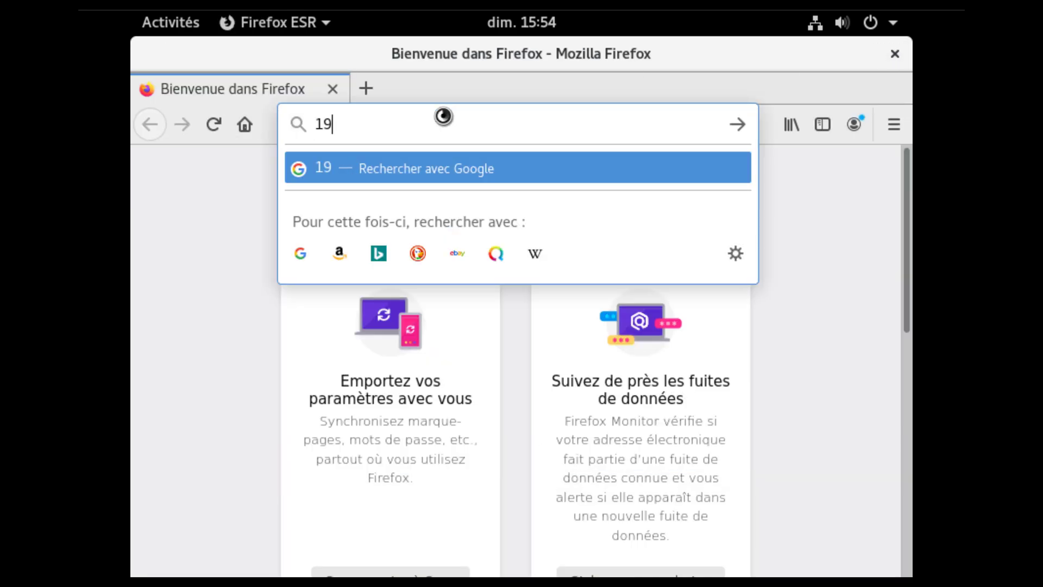
type("2.168.1.252")
key("Return")
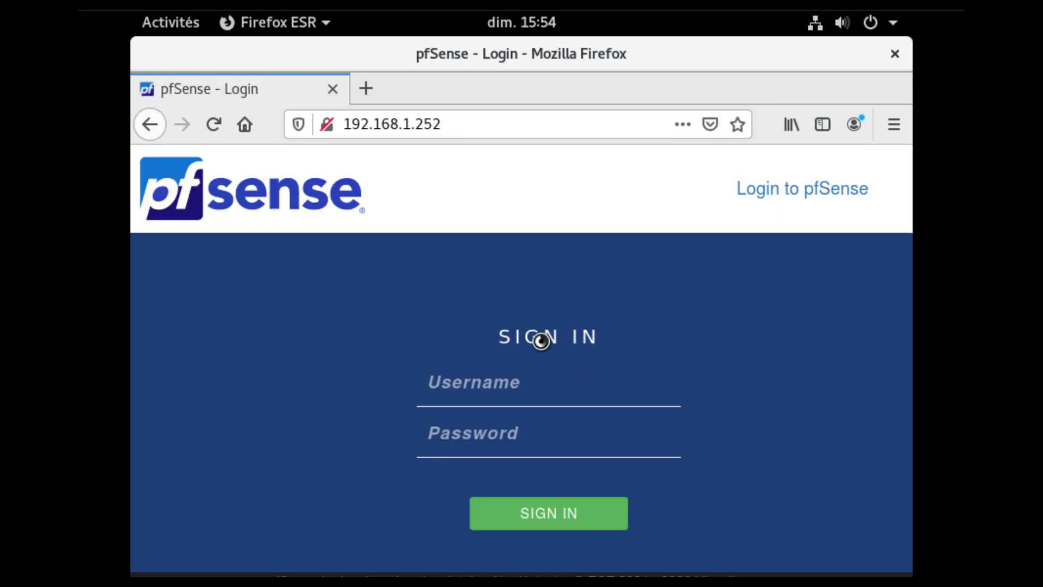
type("admin")
key("Tab")
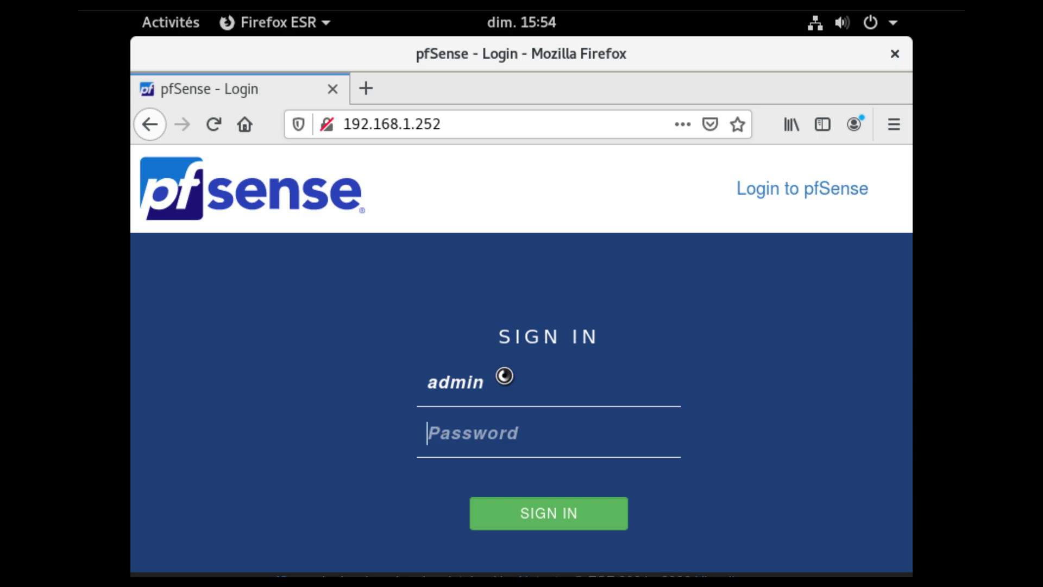
type("pfsense")
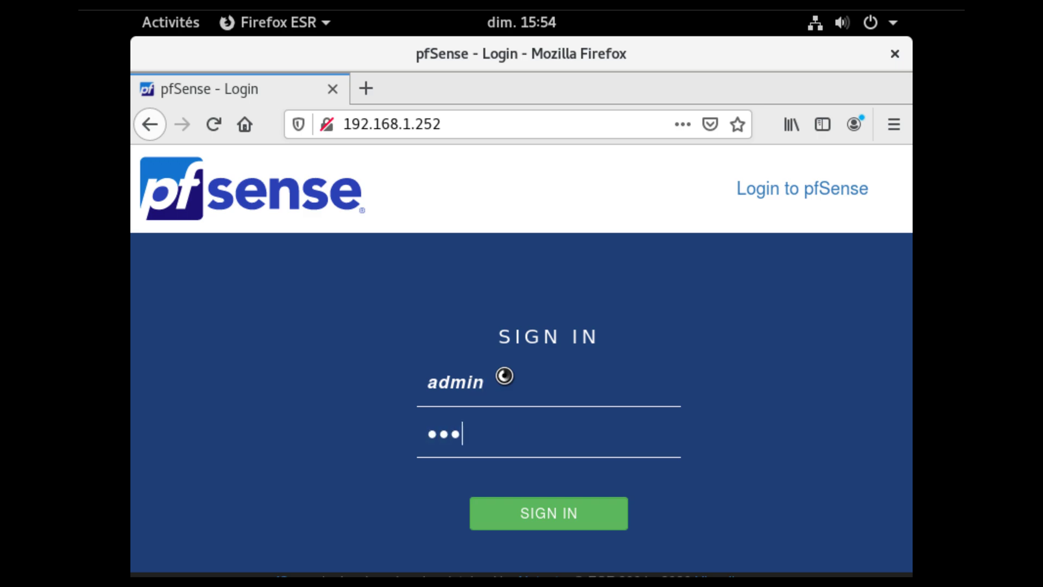
key("Return")
left_click(477, 340)
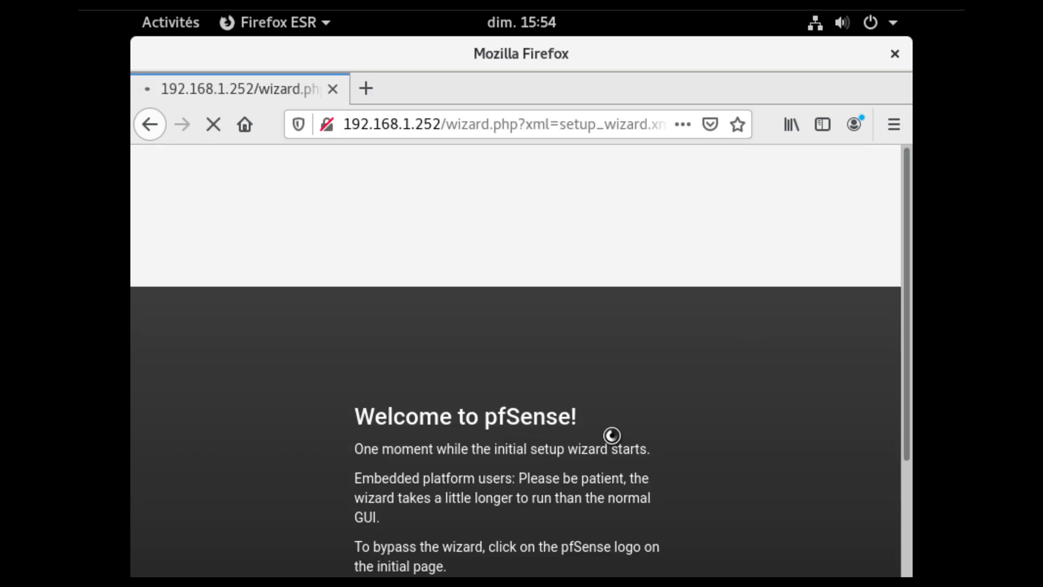
Continue past the support page and change the hostname to pfSenseA.
left_click(321, 497)
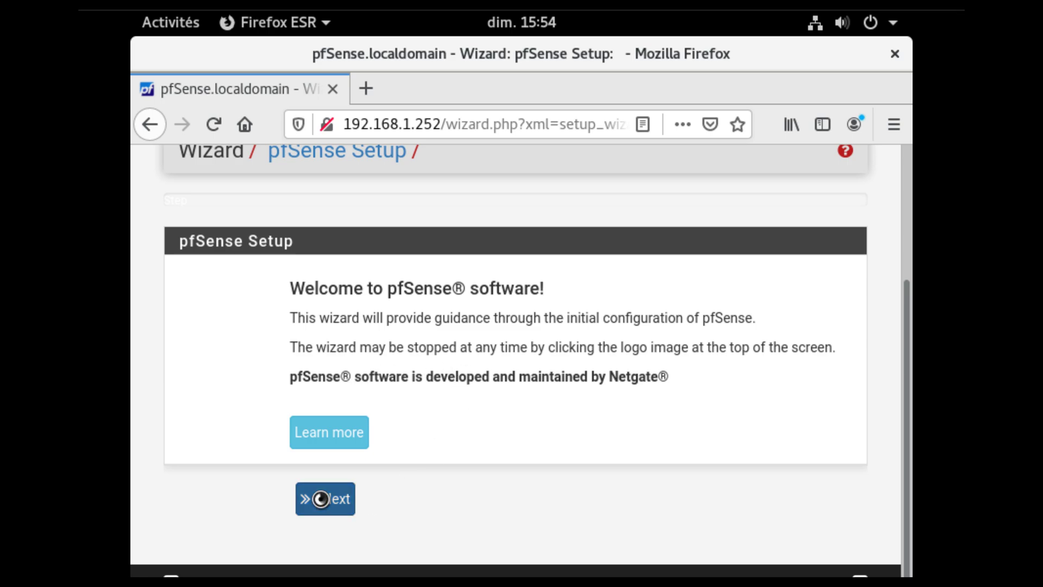
scroll(489, 432, "down", 4)
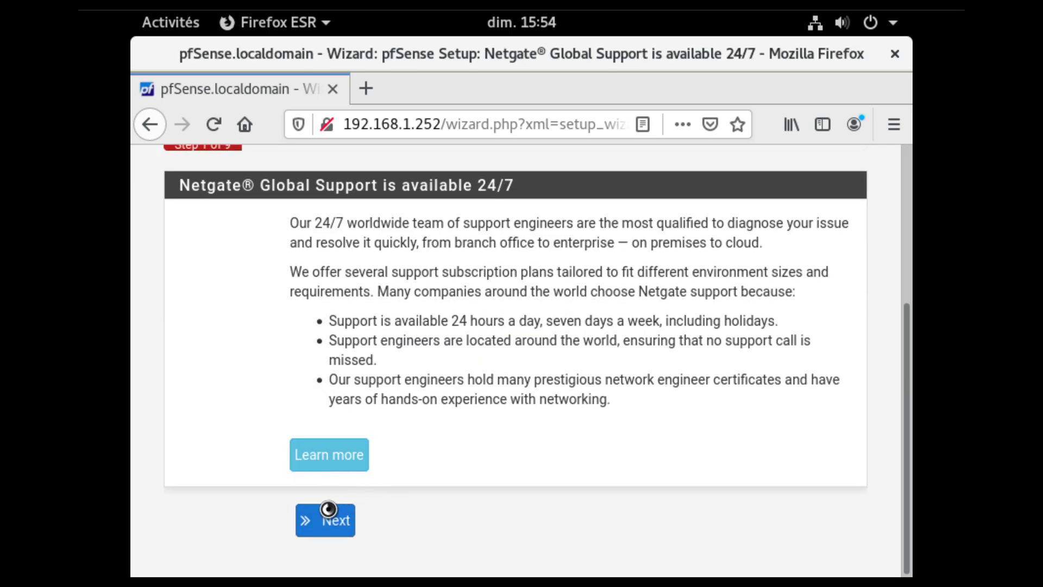
scroll(460, 399, "down", 4)
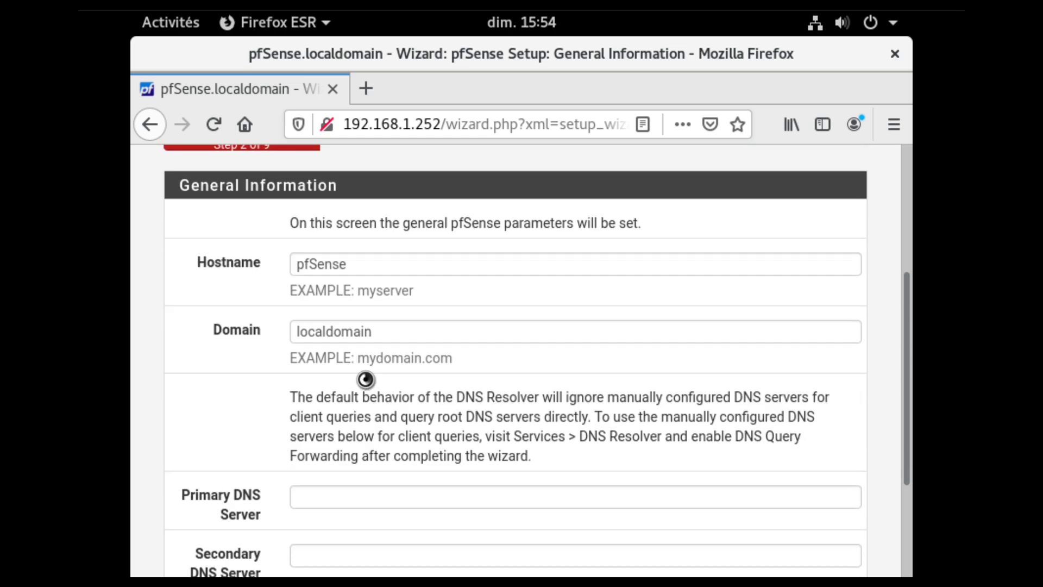
left_click(394, 266)
type("A")
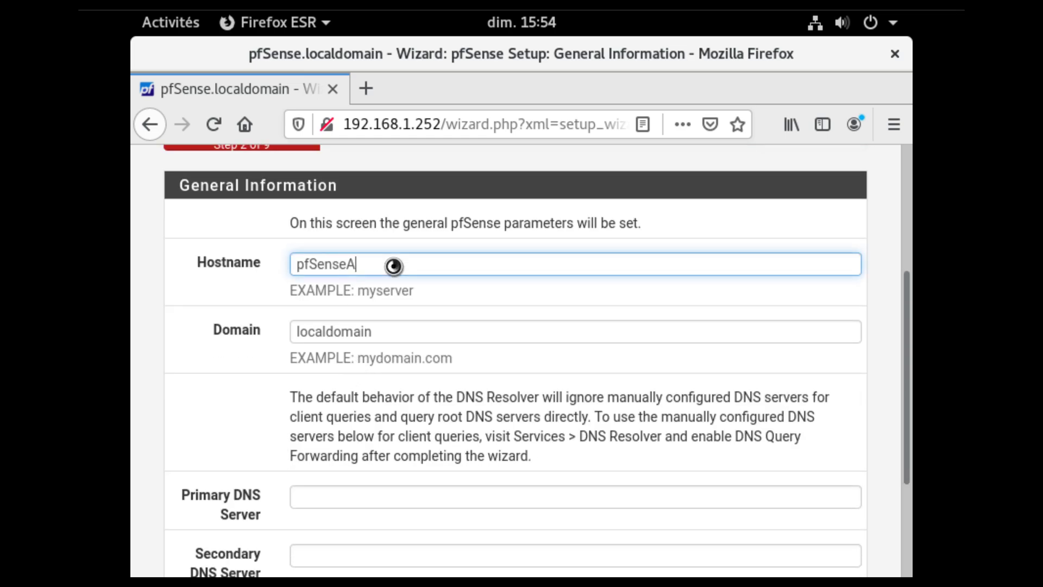
Enter primary DNS 192.168.100.1 and secondary DNS 192.168.1.252.
scroll(393, 266, "down", 2)
left_click(341, 391)
type("192.168.100.1")
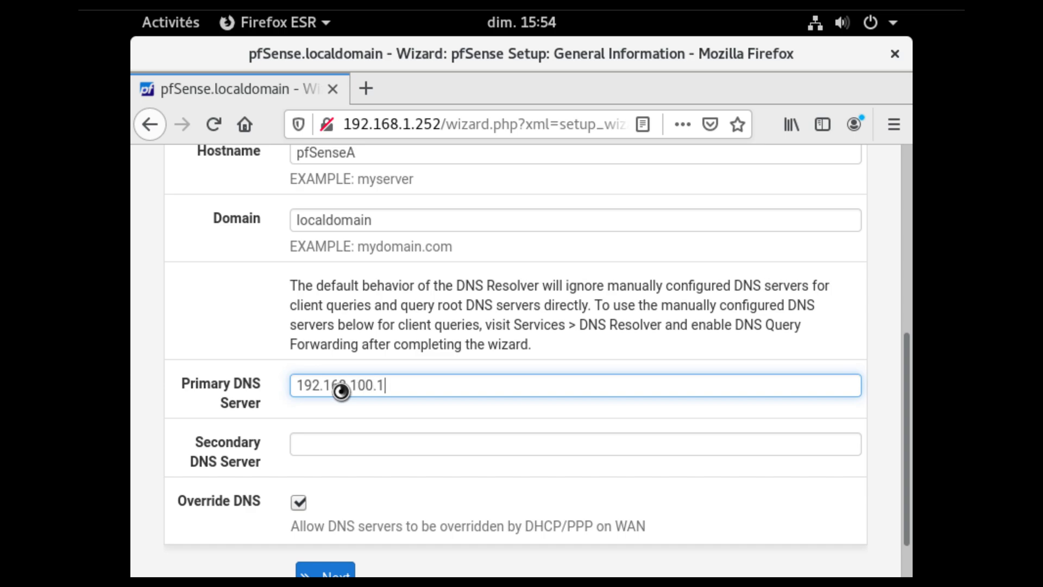
key("Tab")
type("1")
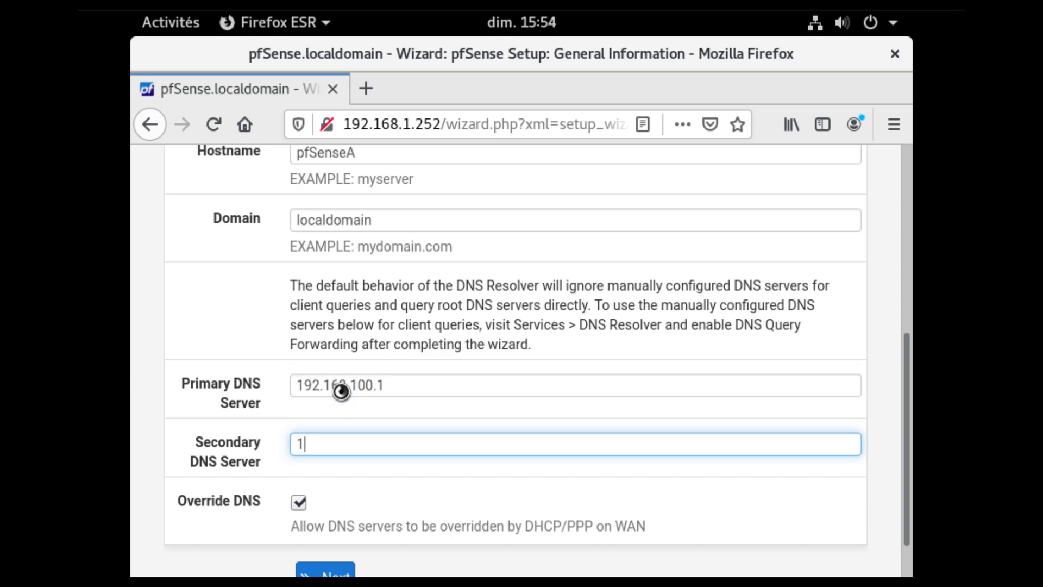
type("92.168.1.252")
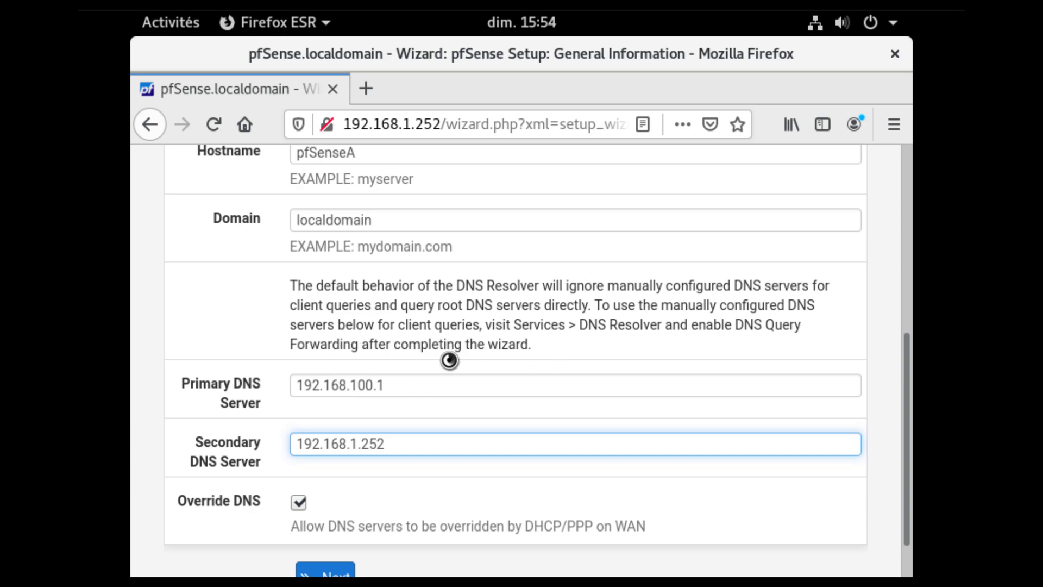
Save the general information and accept the default time server settings.
left_click(333, 570)
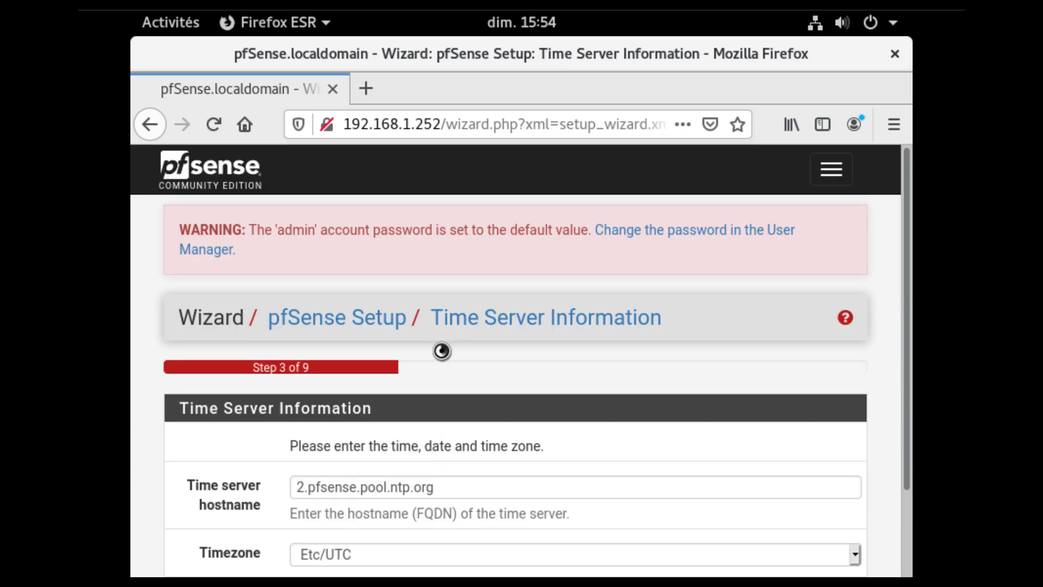
scroll(410, 362, "down", 3)
left_click(345, 488)
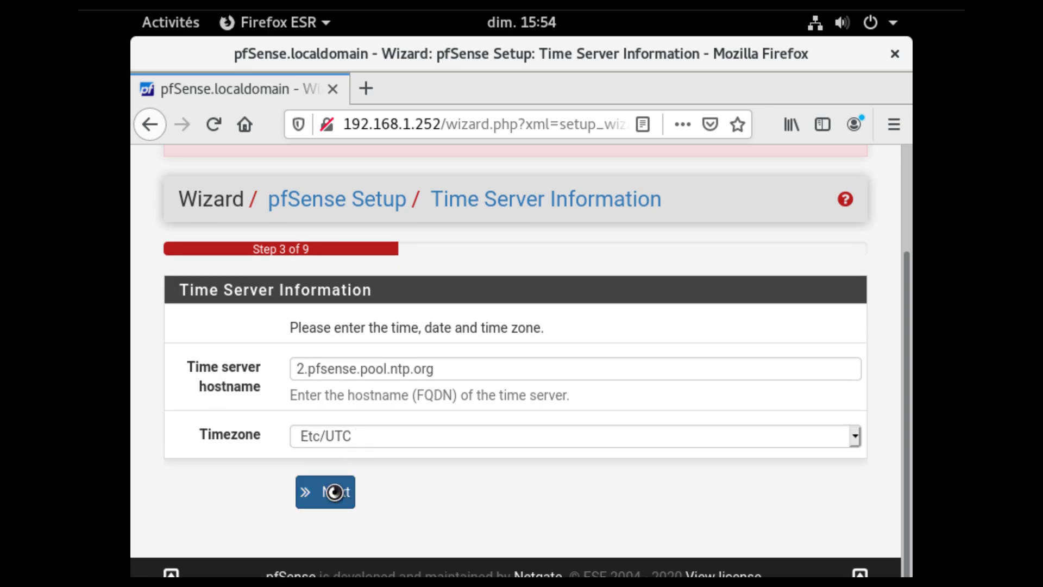
Review the WAN page, then accept the WAN and LAN interface settings unchanged.
scroll(391, 407, "down", 3)
scroll(386, 400, "down", 9)
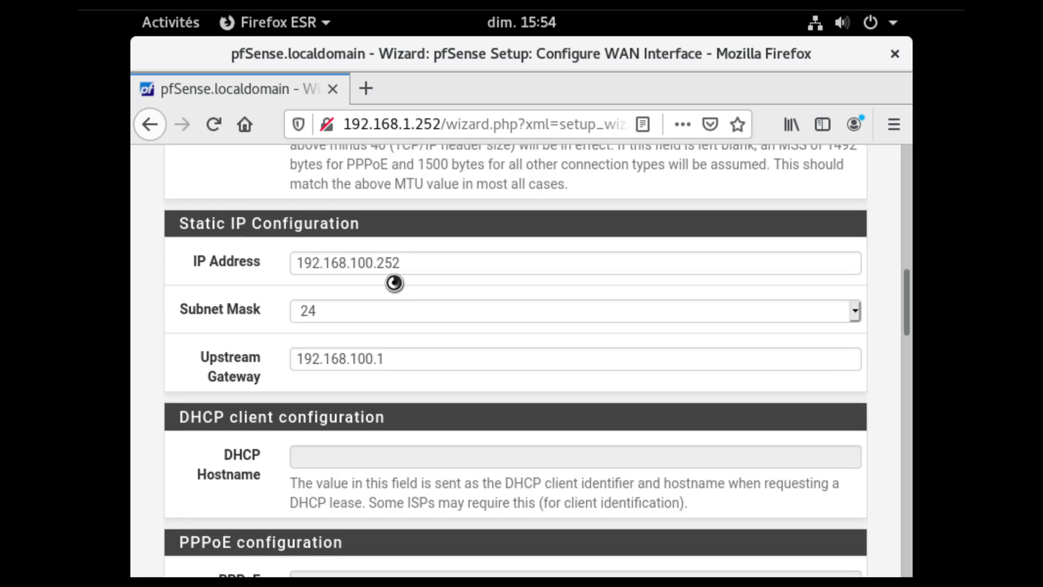
scroll(393, 277, "up", 5)
scroll(385, 306, "up", 5)
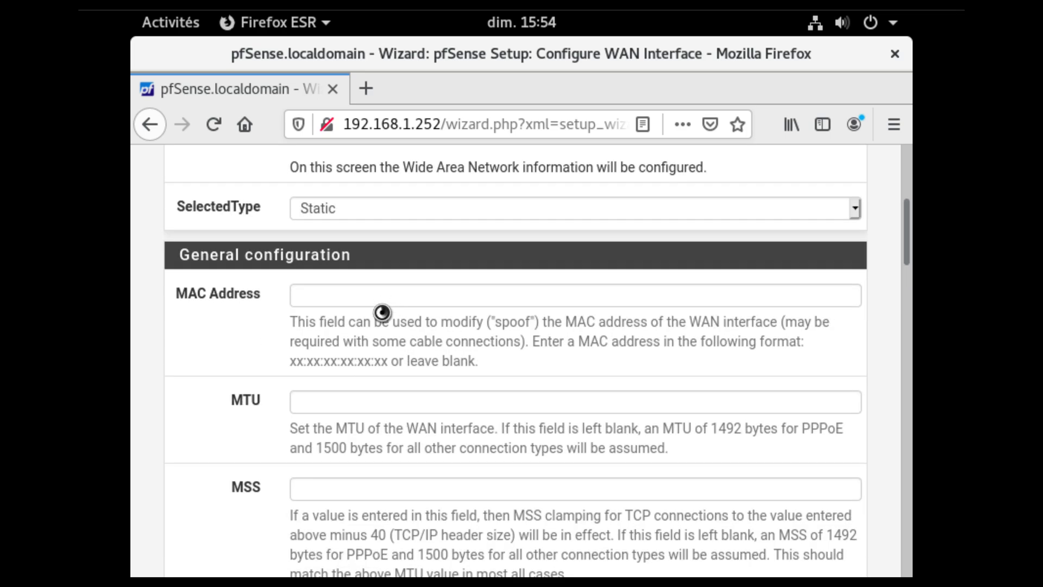
scroll(380, 310, "down", 4)
scroll(283, 262, "up", 3)
left_click_drag(361, 244, 251, 240)
scroll(365, 408, "down", 6)
scroll(367, 408, "down", 15)
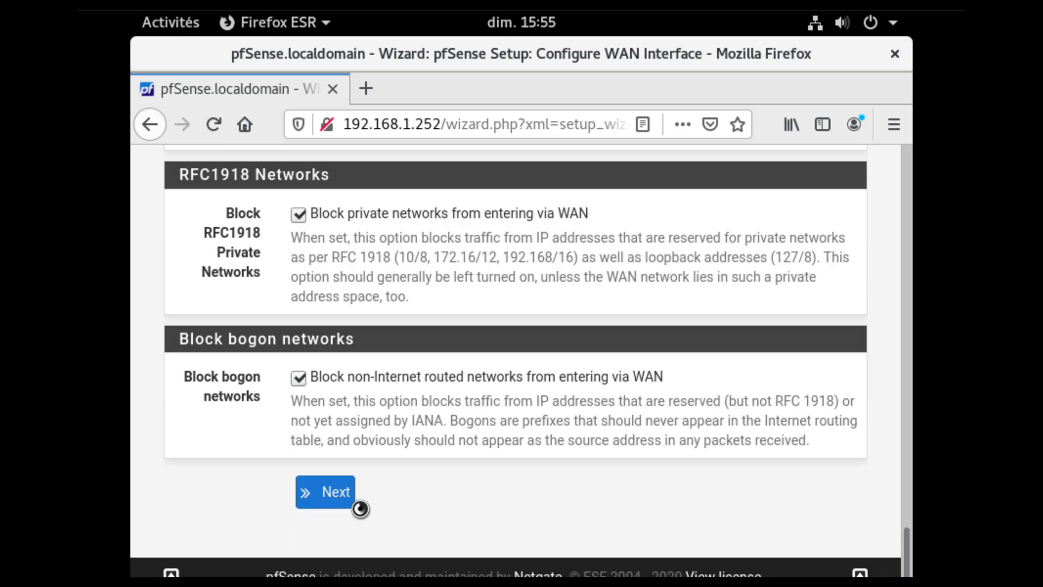
left_click(337, 491)
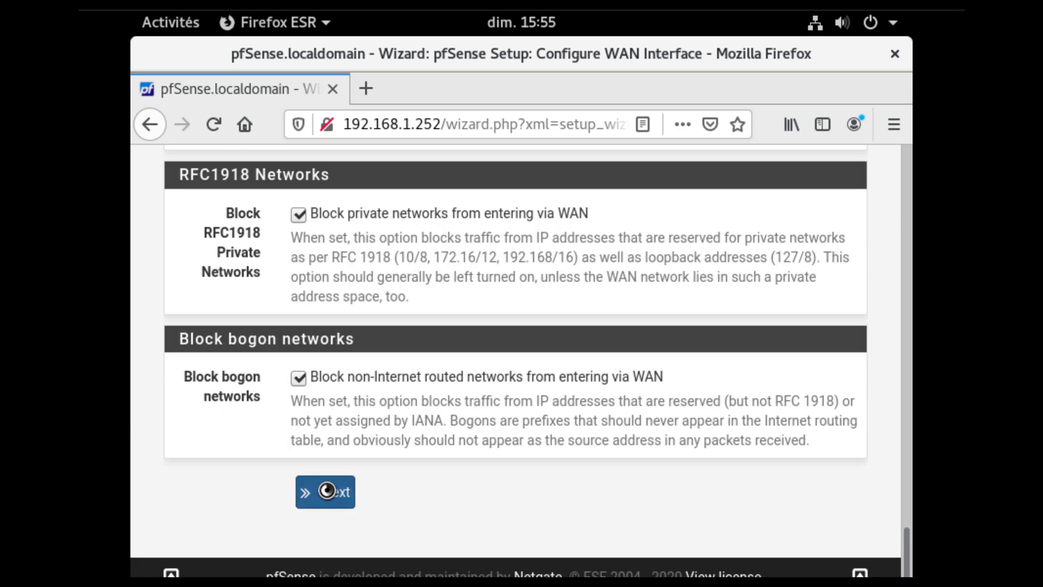
scroll(413, 364, "down", 3)
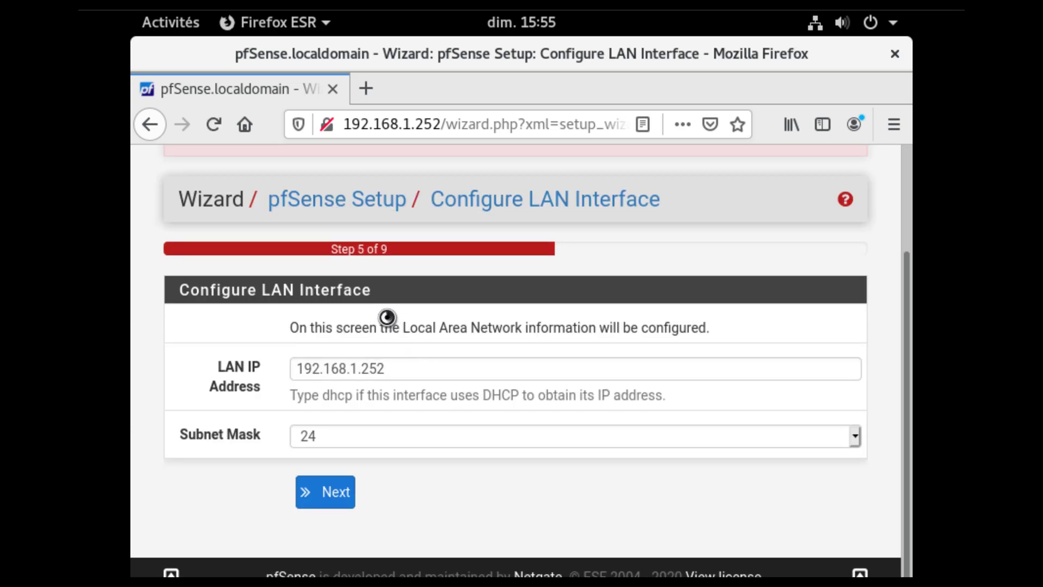
left_click(335, 478)
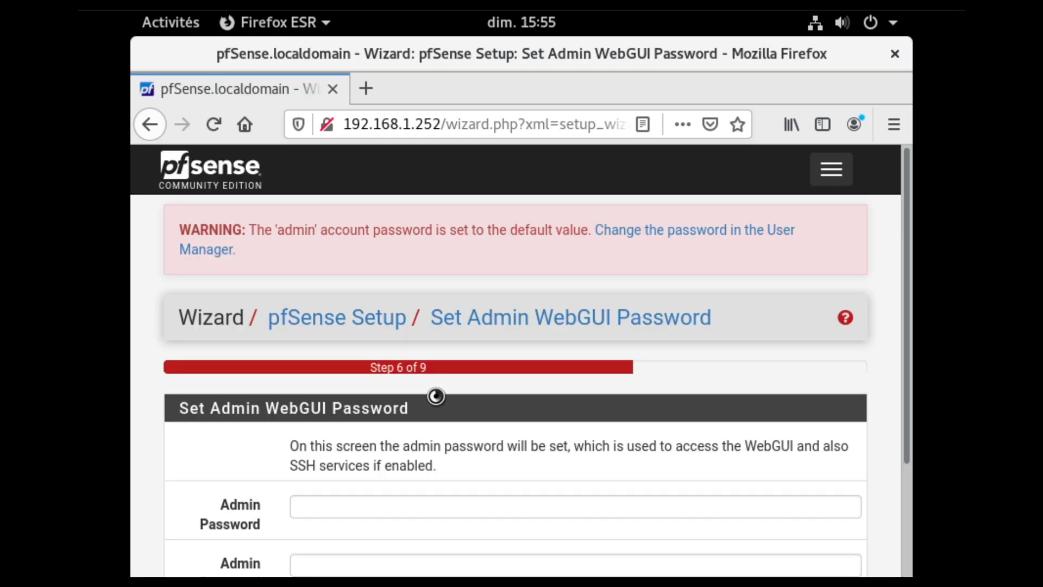
scroll(279, 377, "down", 3)
Enter and confirm the new admin WebGUI password and submit it.
left_click(301, 354)
type("password")
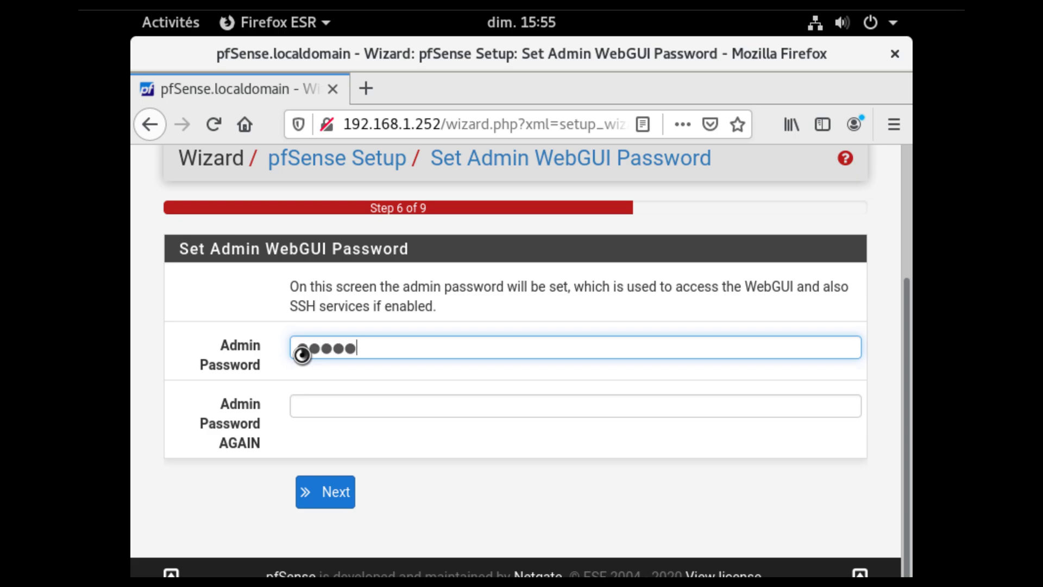
key("Tab")
type("password")
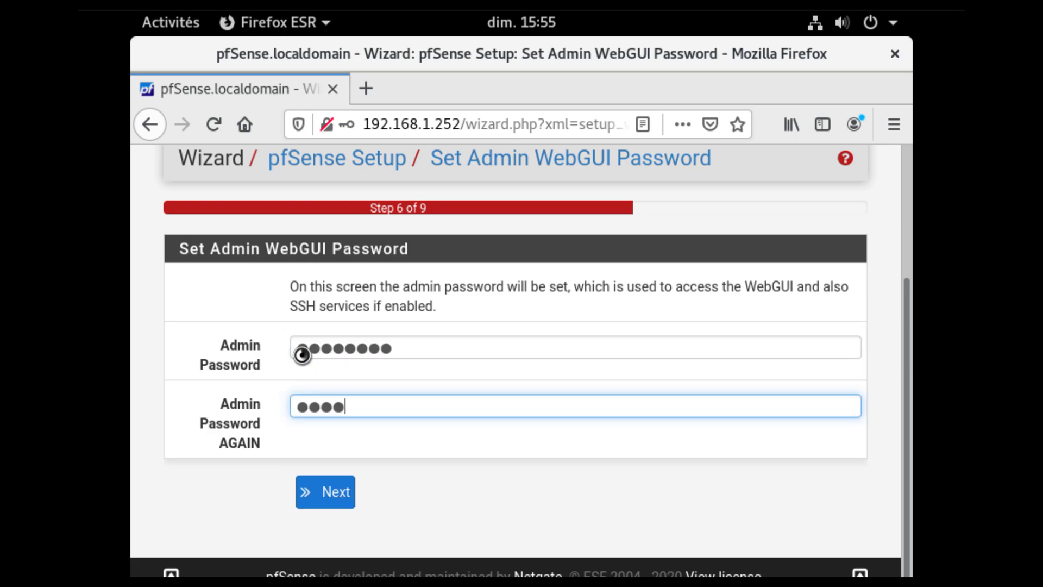
left_click(333, 491)
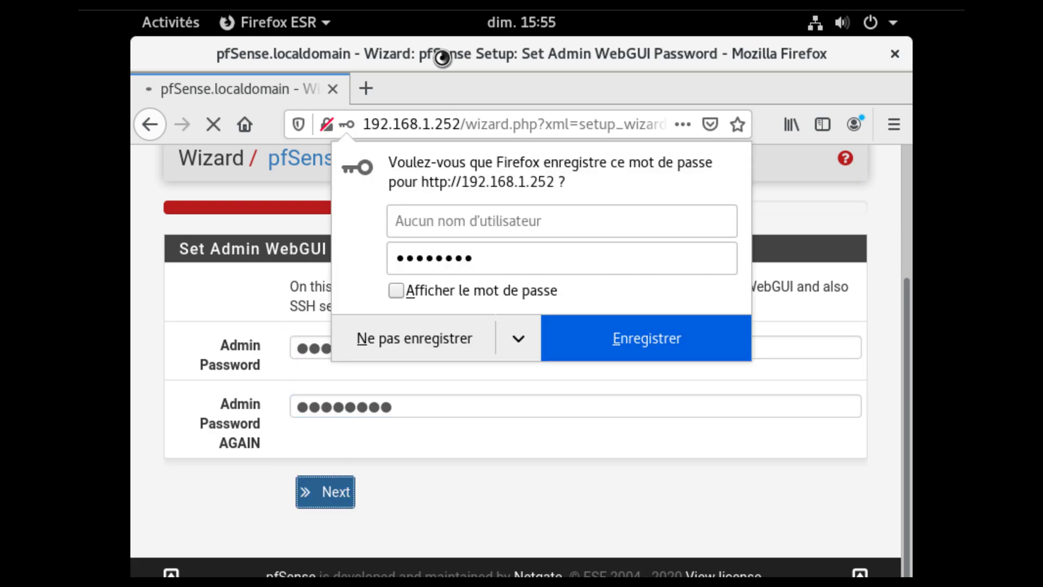
Apply the configuration, finish the wizard, accept the copyright notice and close the survey notice.
left_click(353, 402)
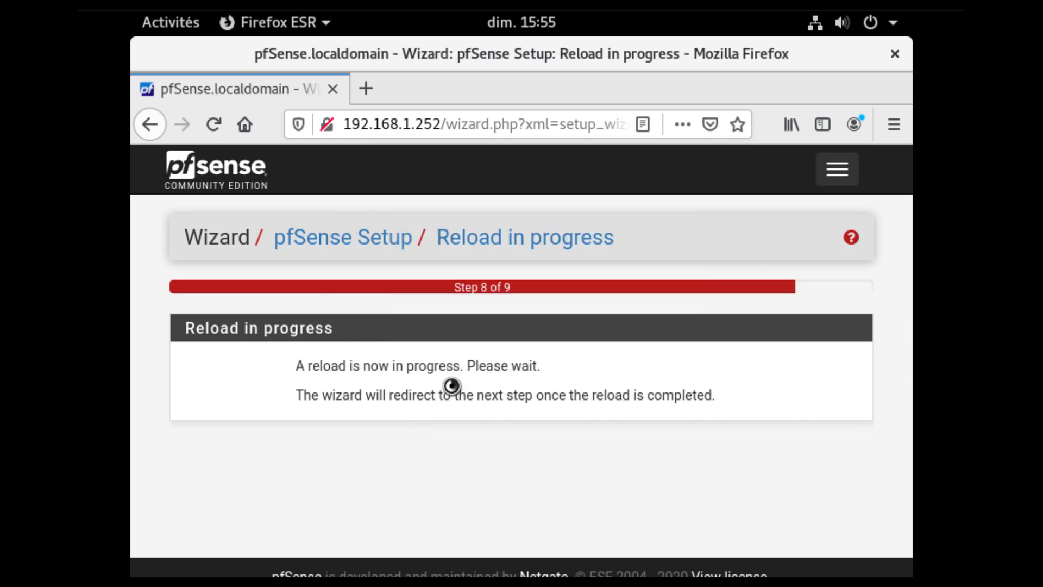
scroll(457, 477, "down", 8)
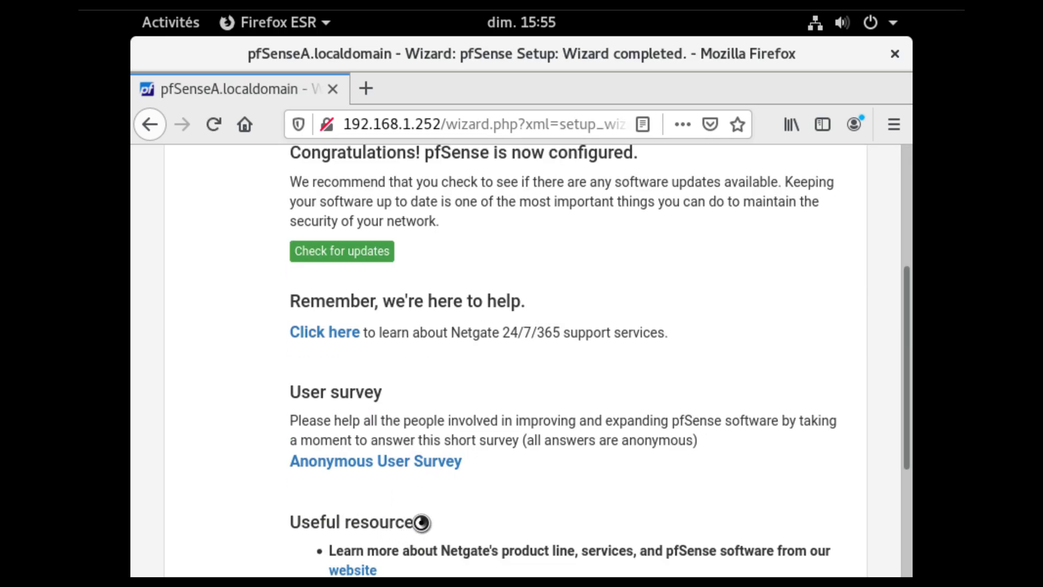
left_click(310, 466)
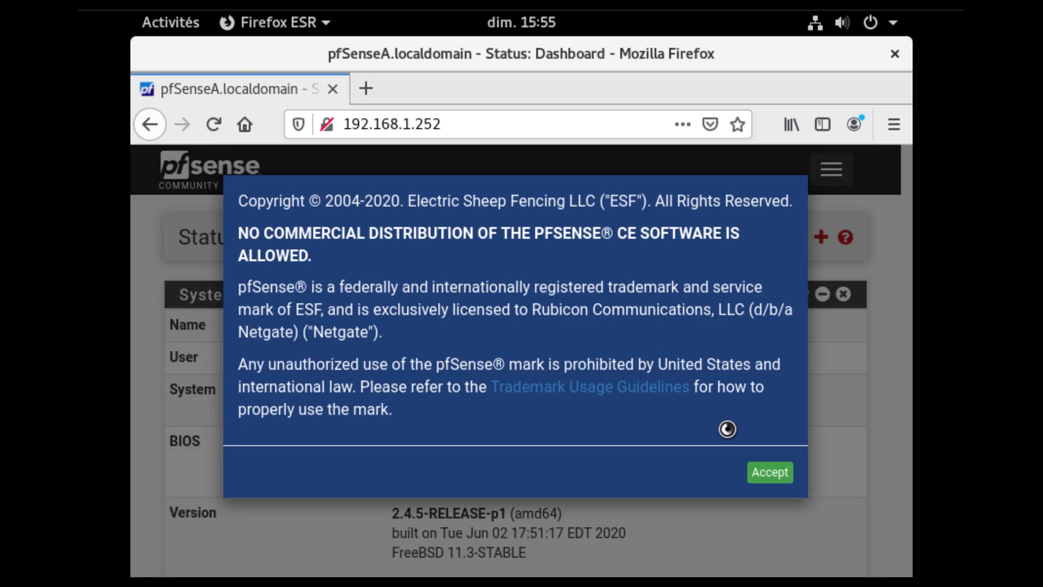
left_click(770, 472)
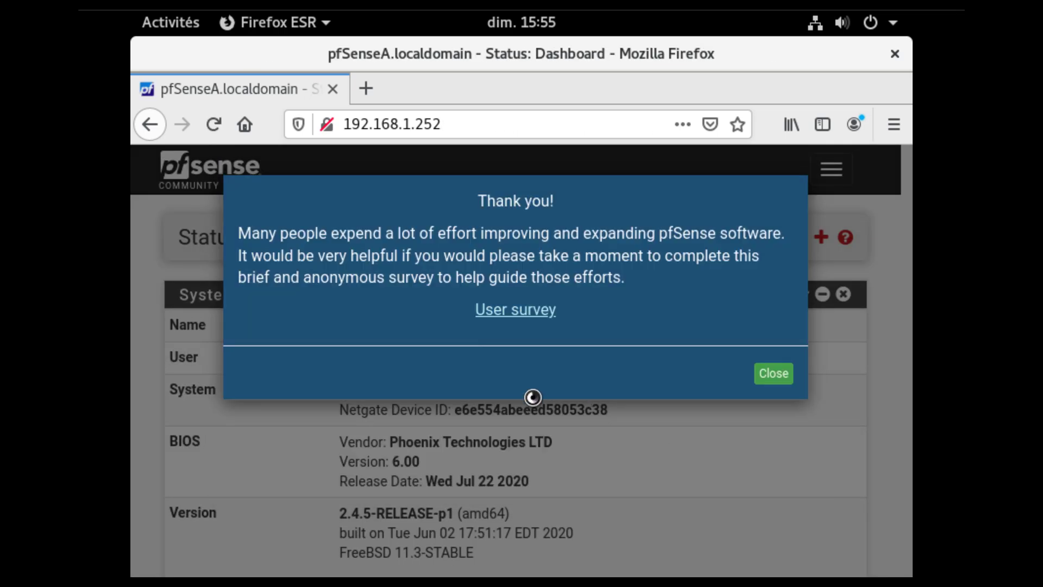
left_click(772, 368)
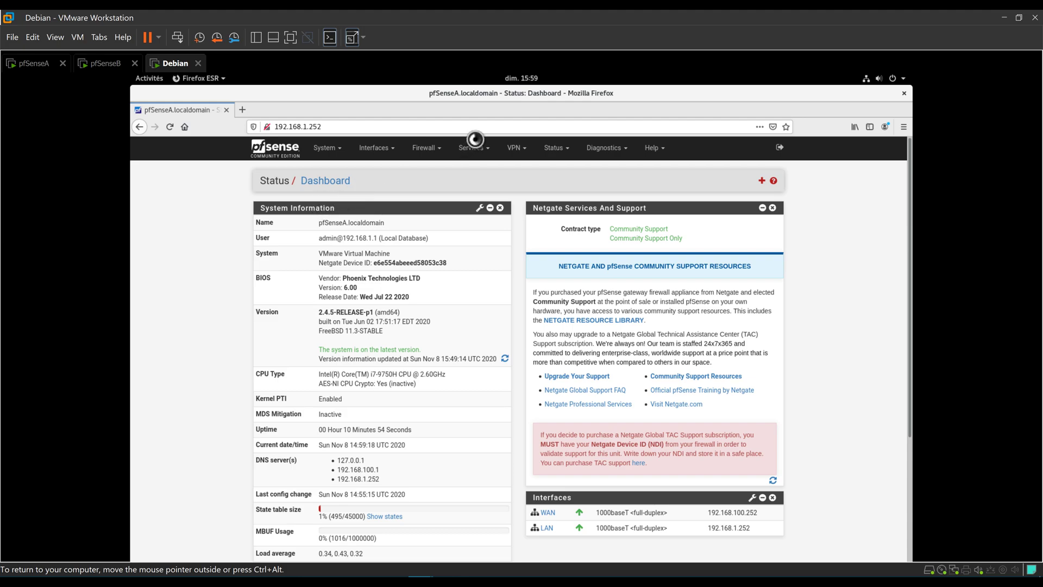
Open the Firewall menu from the pfSenseA dashboard.
left_click(428, 149)
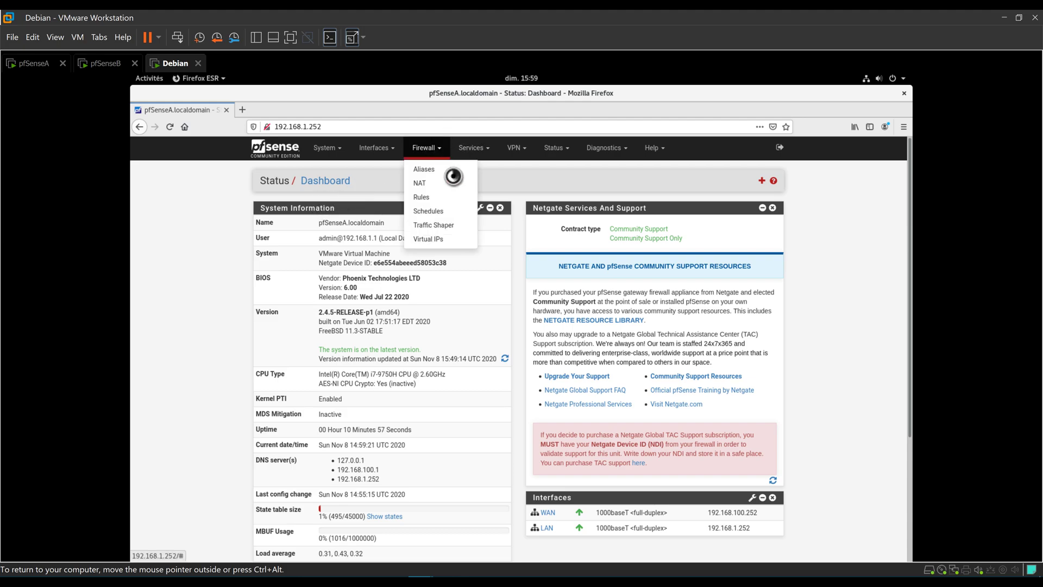
Go to Firewall > Virtual IPs, start adding a new virtual IP, and release the VM's input.
left_click(435, 237)
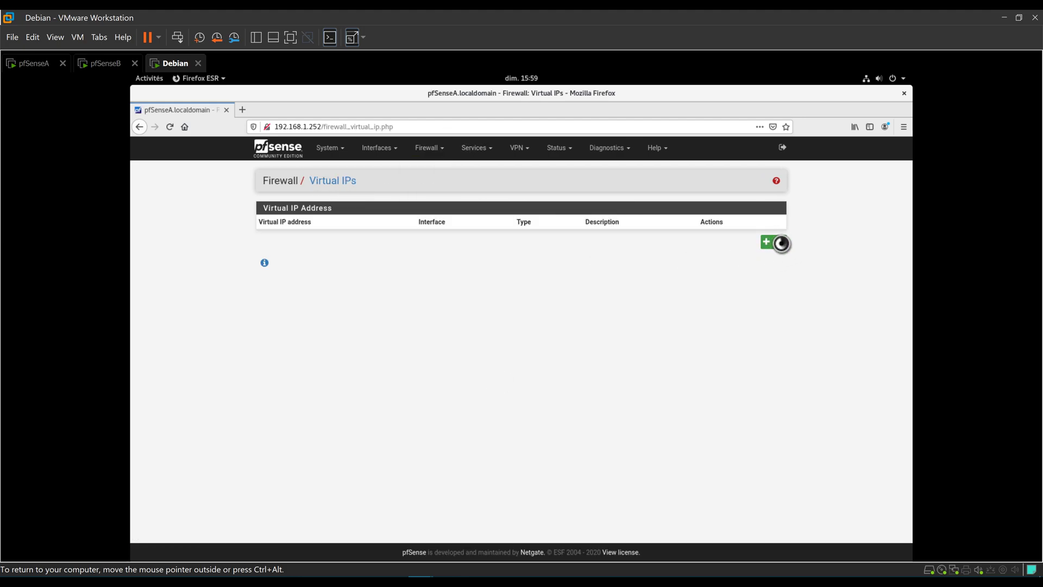
left_click(781, 243)
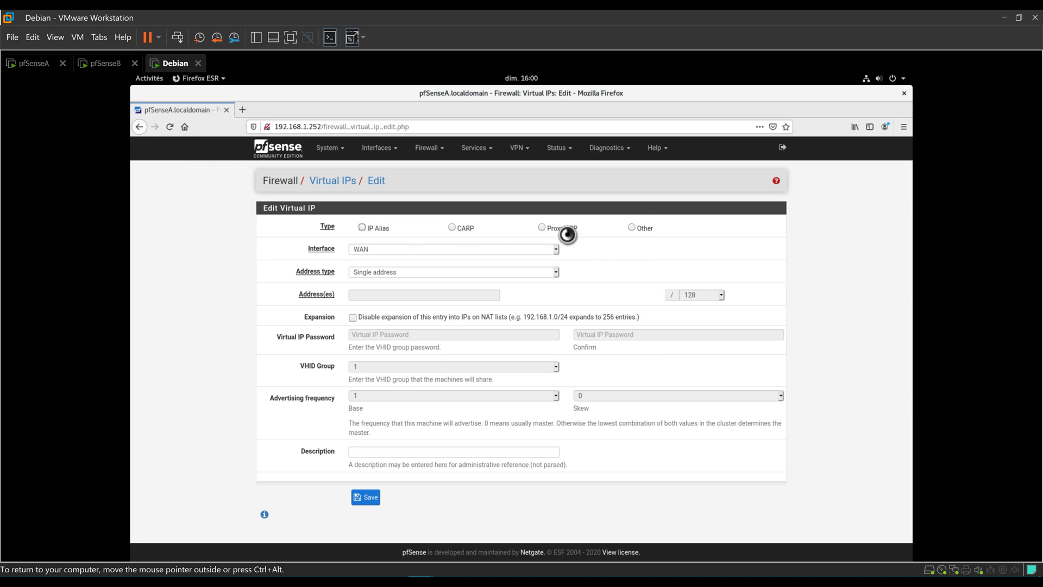
key("ctrl+alt")
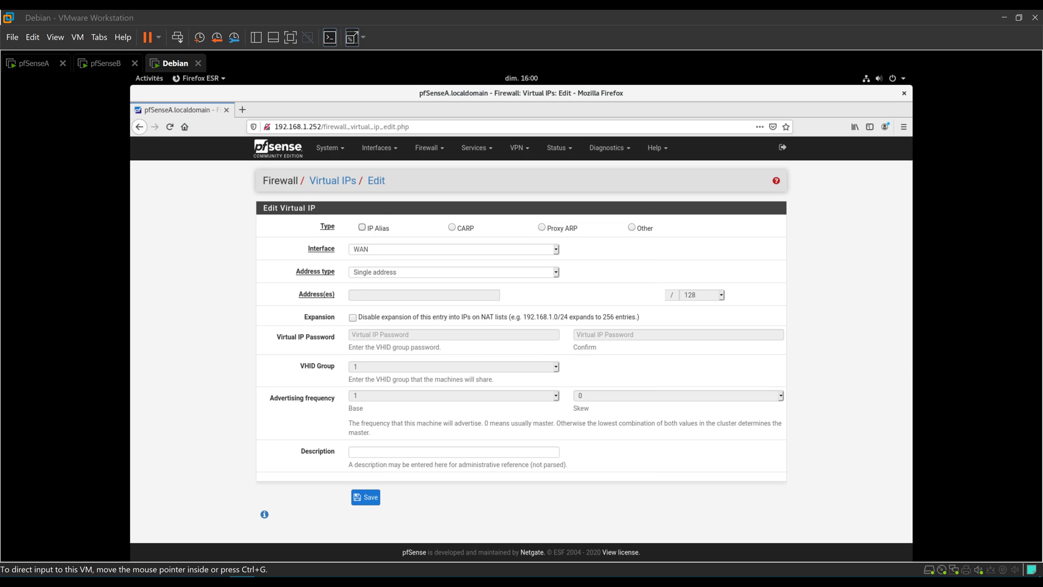
Make the virtual IP a CARP address 192.168.100.254 with a /24 prefix.
left_click(464, 225)
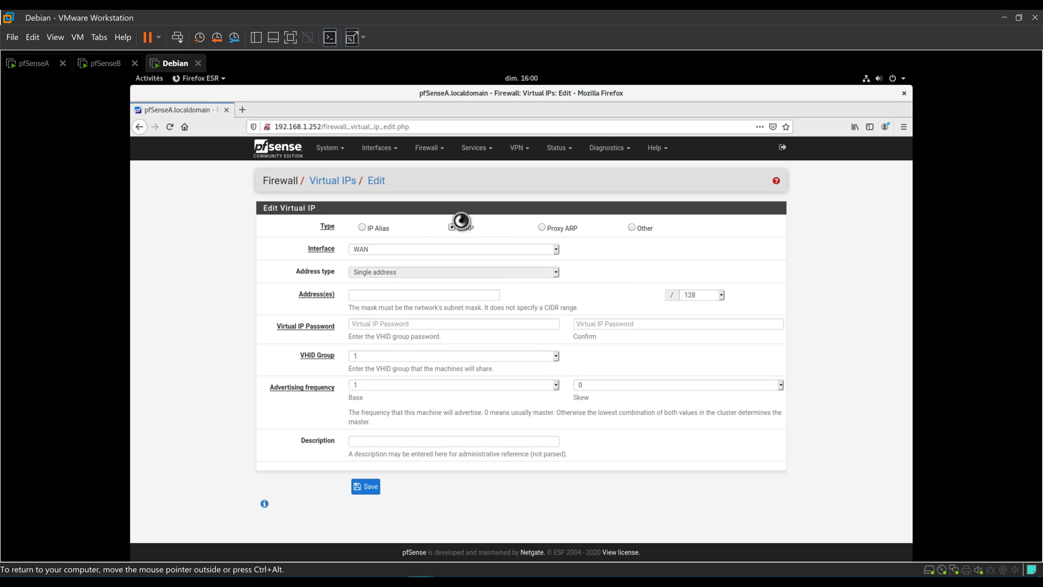
left_click(402, 295)
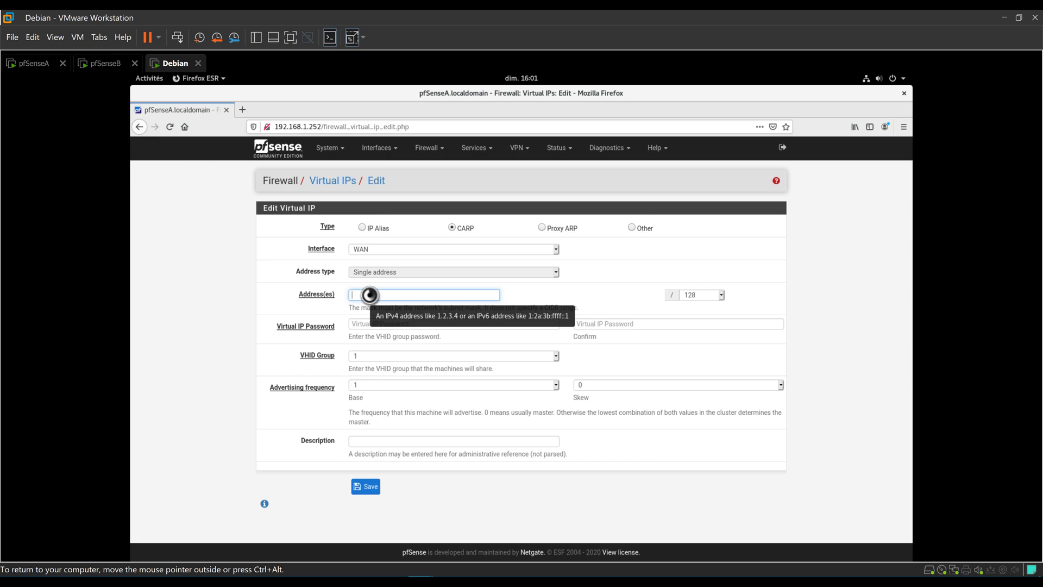
type("192.168.100.254")
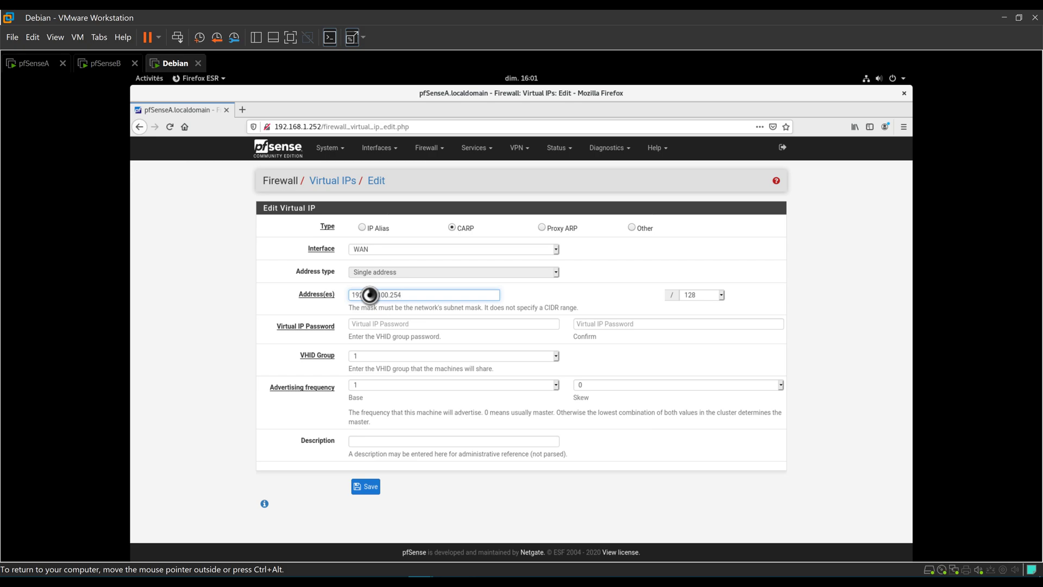
key("Tab")
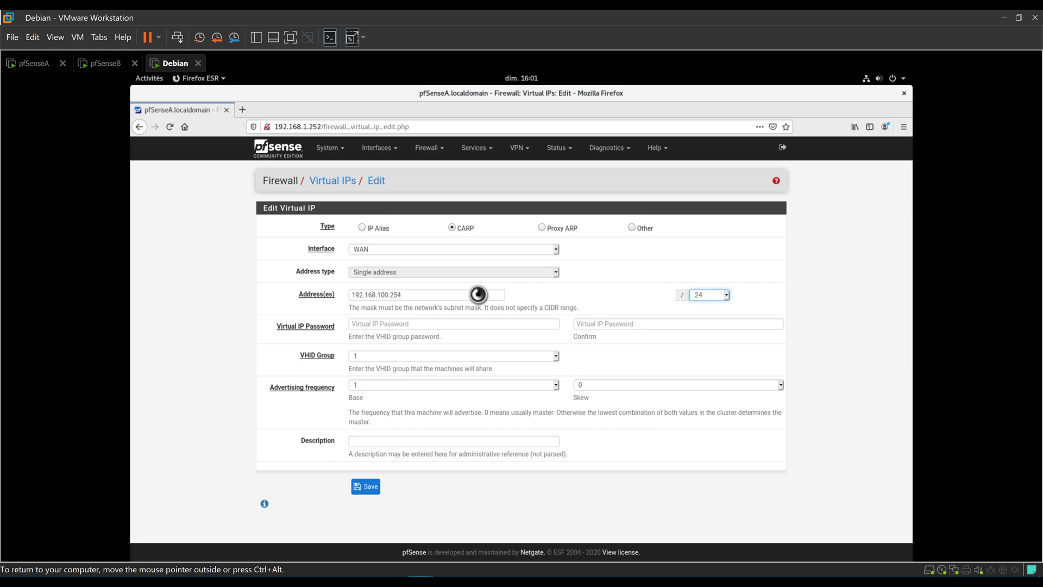
left_click(373, 324)
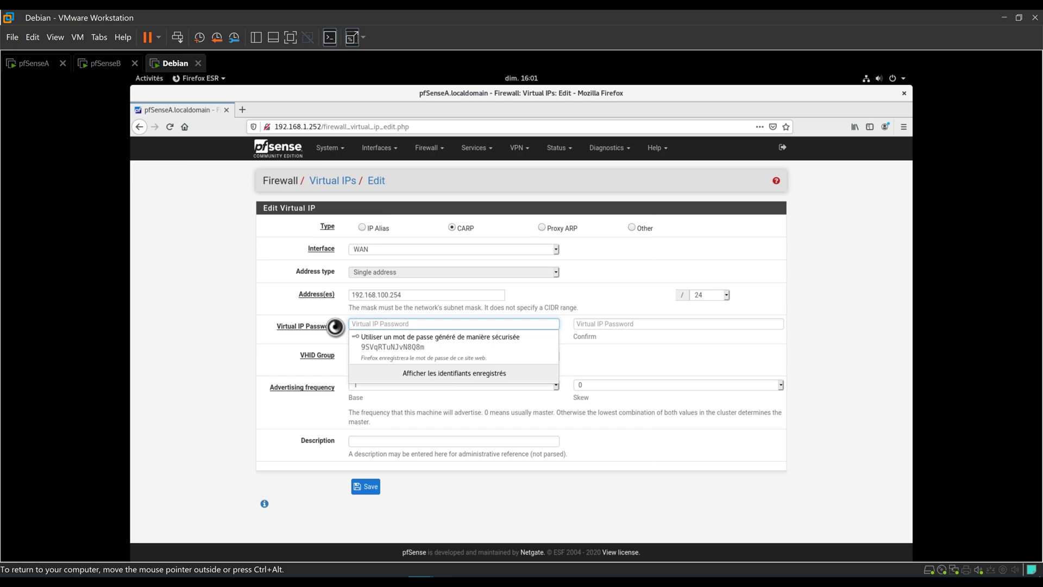
Enter the shared virtual IP password and confirm it.
type("password")
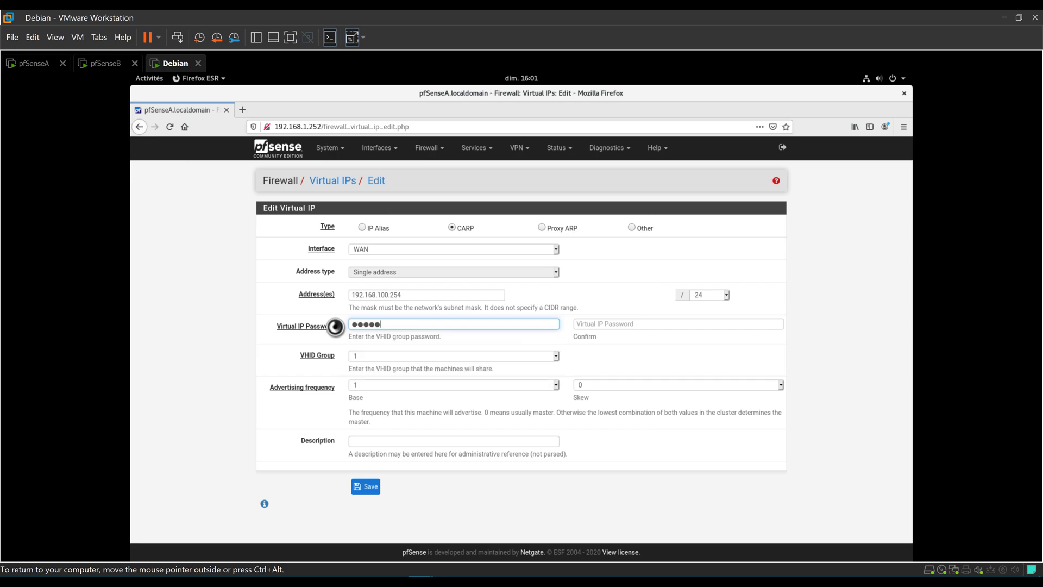
key("Tab")
type("passwor")
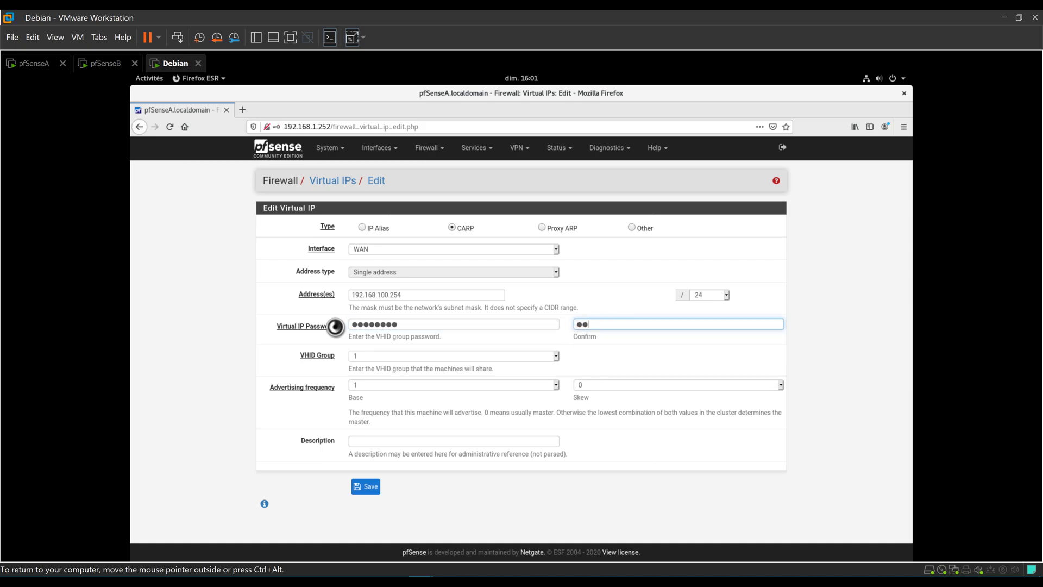
type("d")
key("Tab")
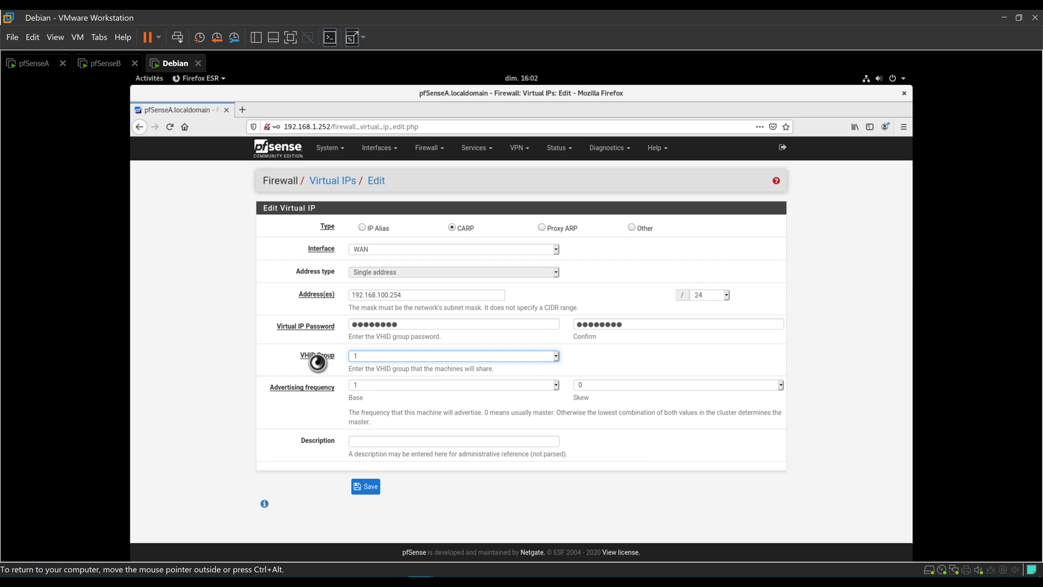
Keep VHID group 1, describe it as CLUSTER WAN, and save the virtual IP.
left_click(396, 356)
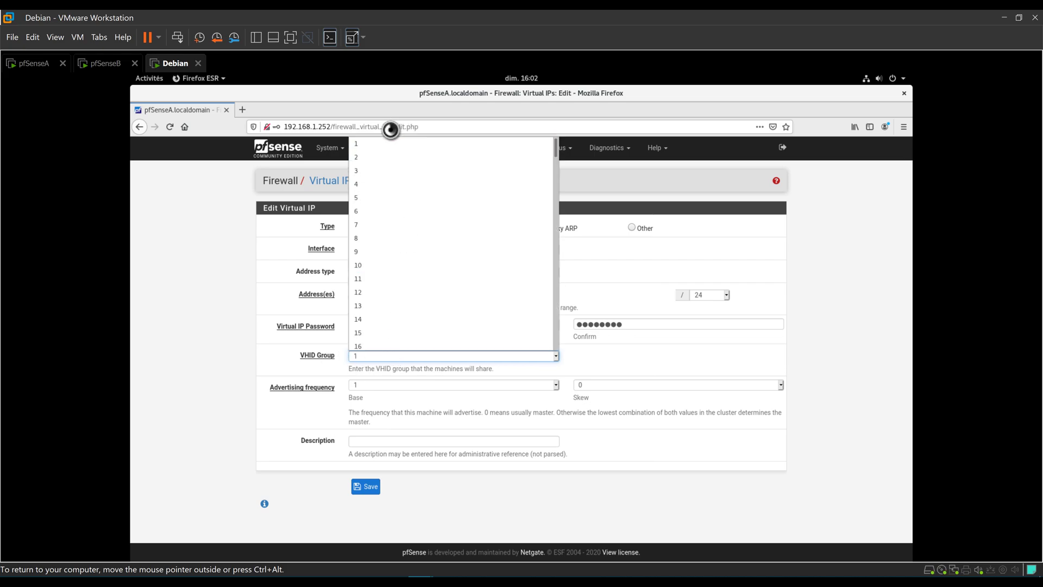
left_click(284, 392)
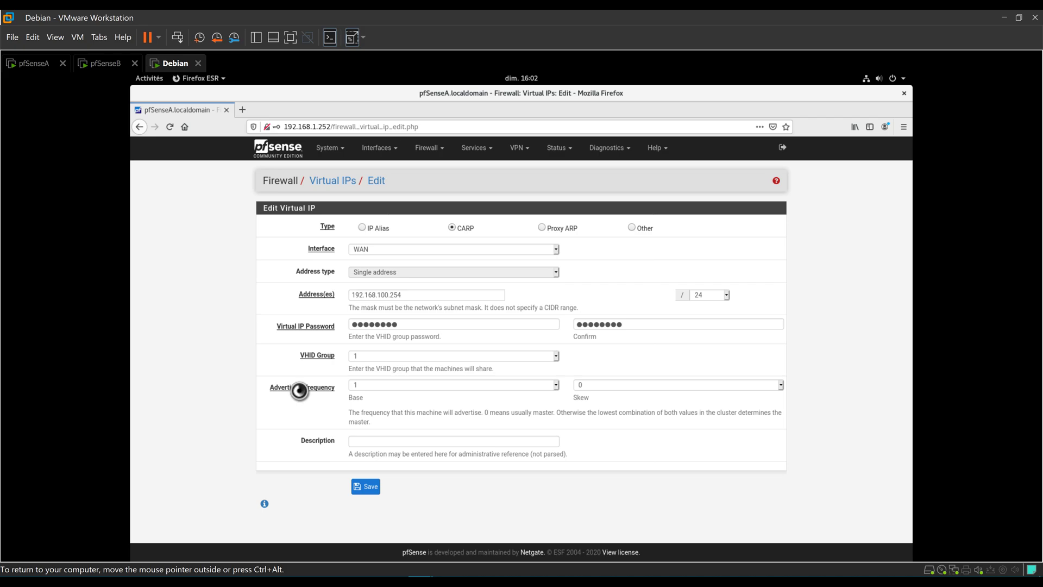
key("ctrl+alt")
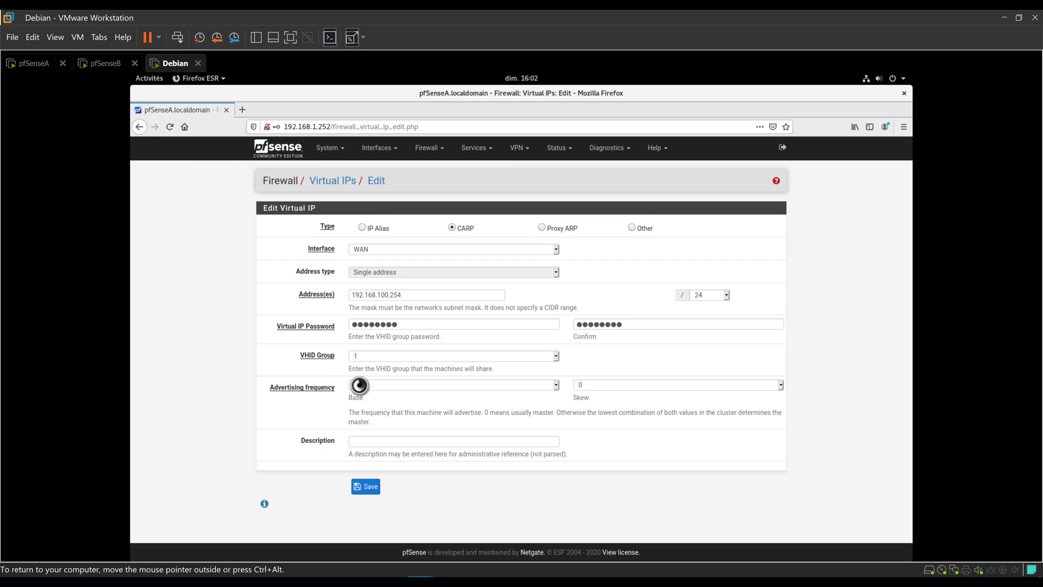
left_click(366, 441)
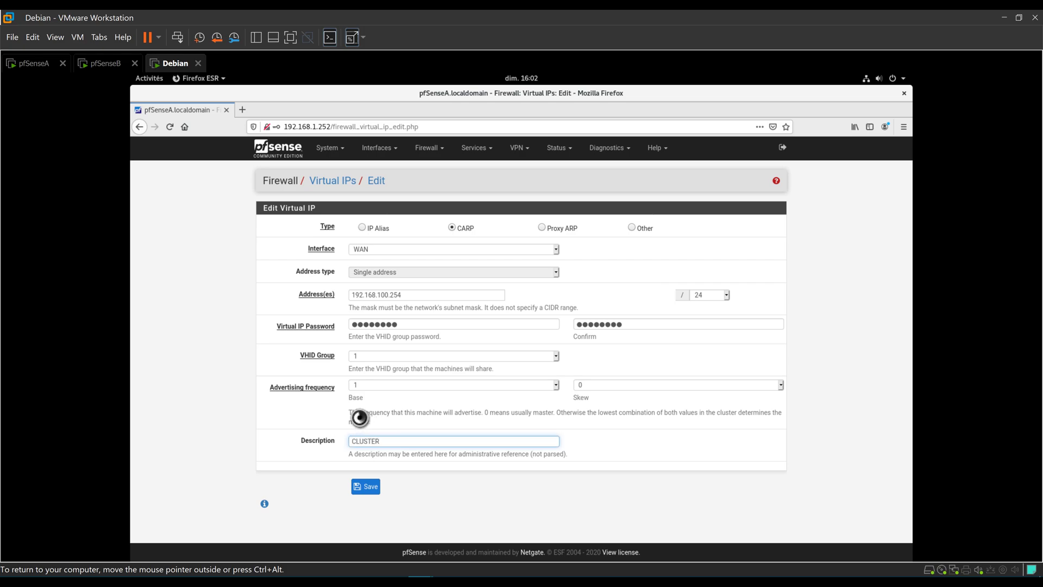
left_click(365, 486)
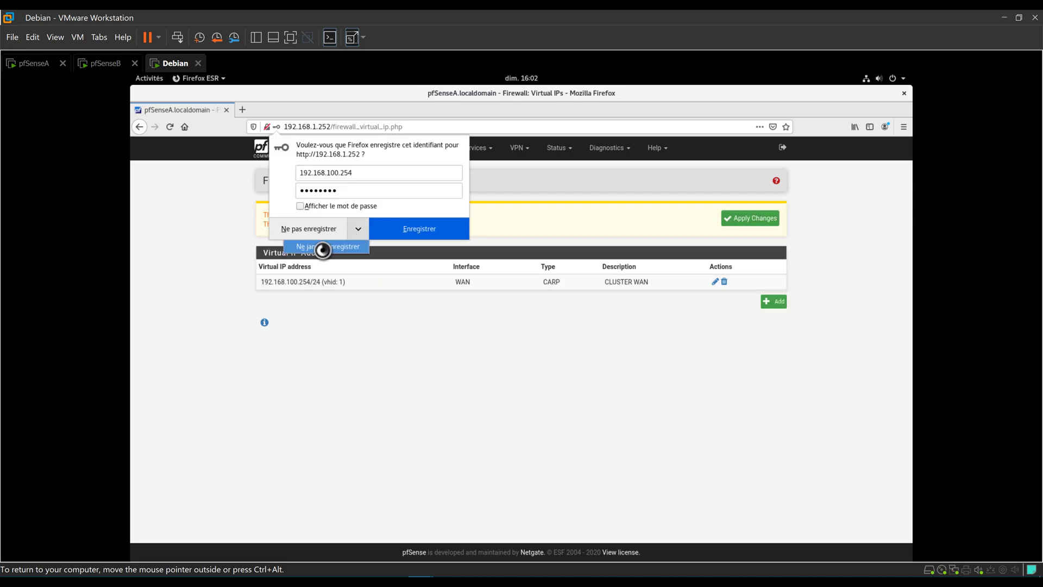
Decline saving the login and start a new CARP virtual IP on the LAN interface.
left_click(321, 233)
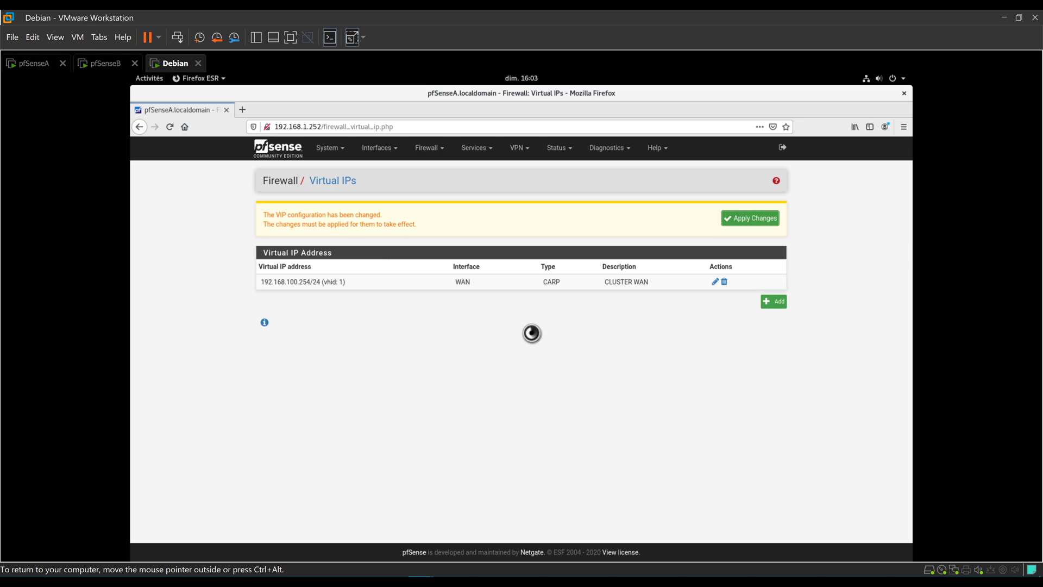
left_click(777, 300)
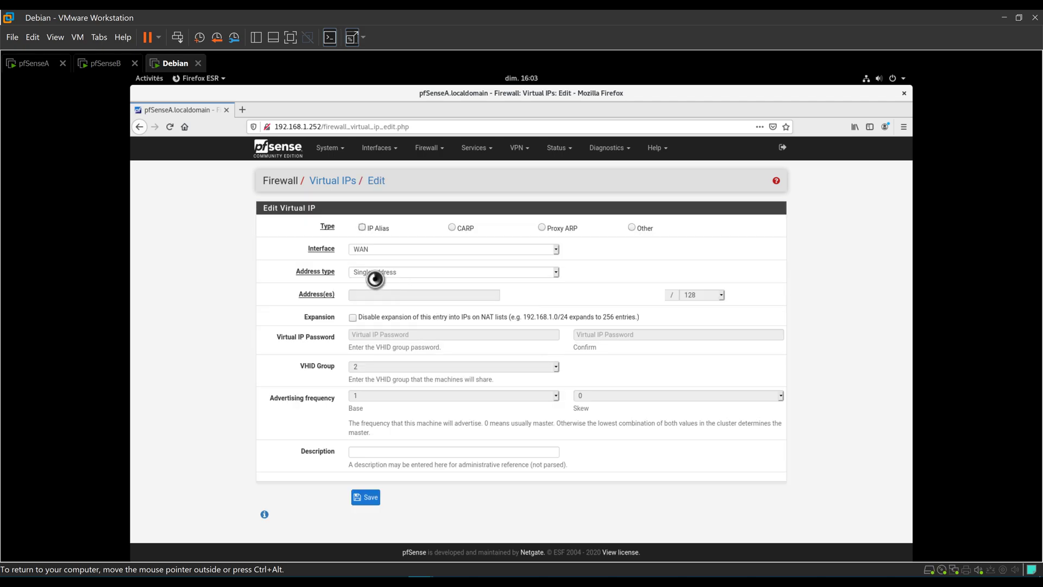
left_click(452, 227)
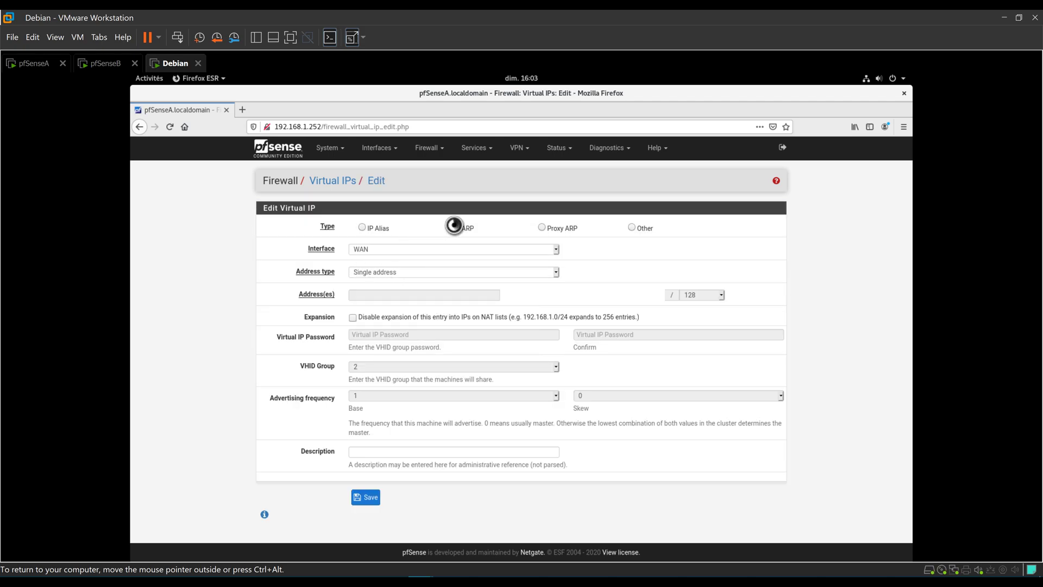
left_click(367, 250)
left_click(494, 275)
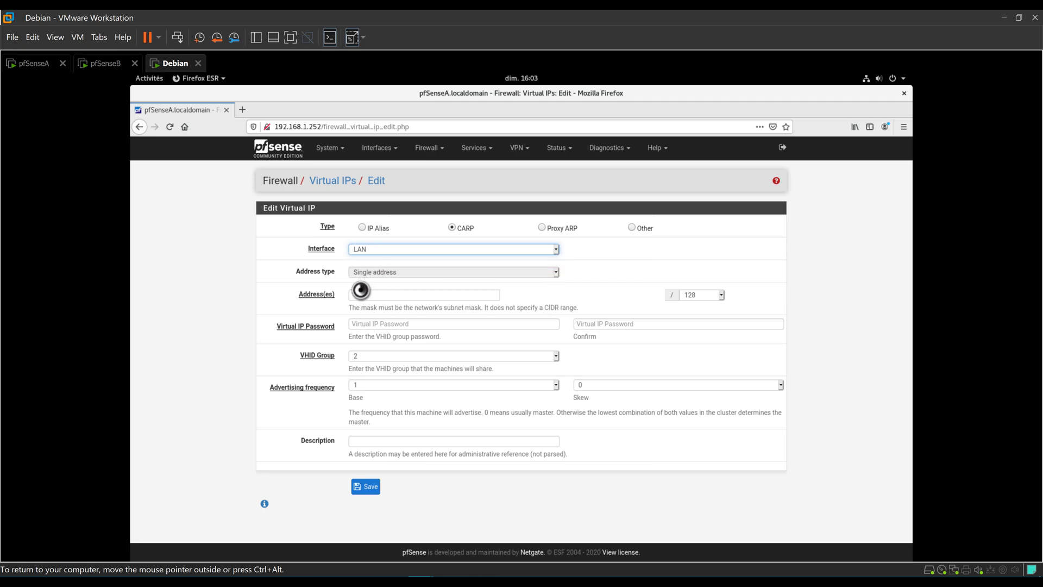
Give it address 192.168.1.254/24 and enter and confirm the shared password.
left_click(368, 290)
type("19")
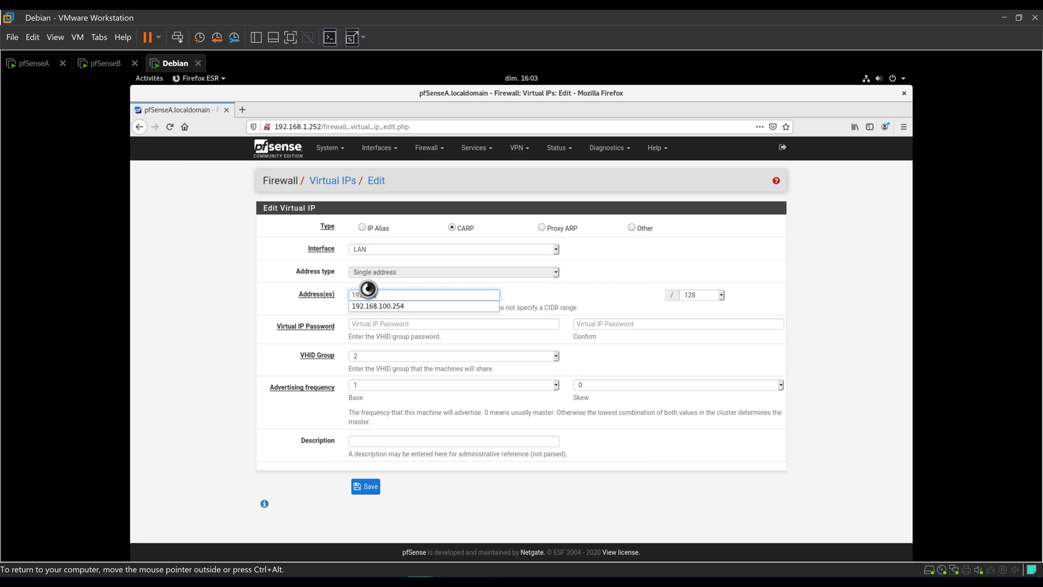
type("2.168.1.254")
key("Tab")
type("29")
key("Tab")
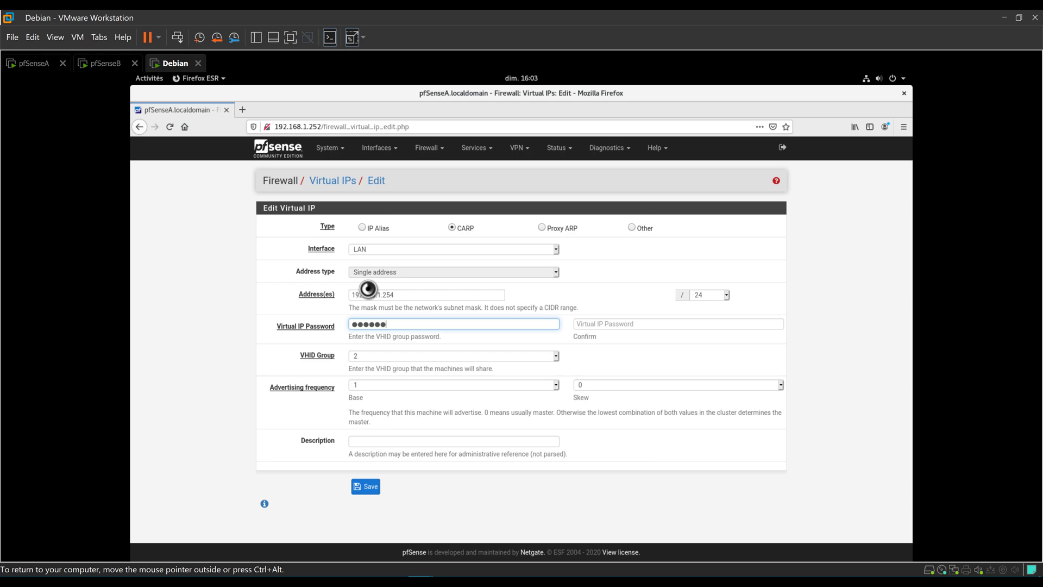
key("Tab")
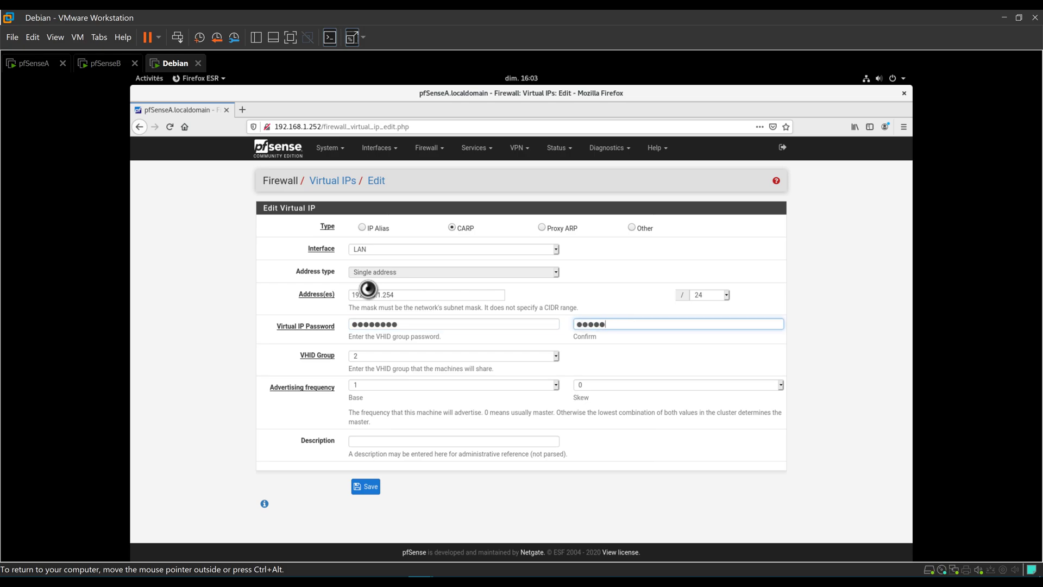
key("Tab")
Keep VHID group 2, describe it as CLUSTER LAN, save, and apply the virtual IP changes.
left_click(337, 365)
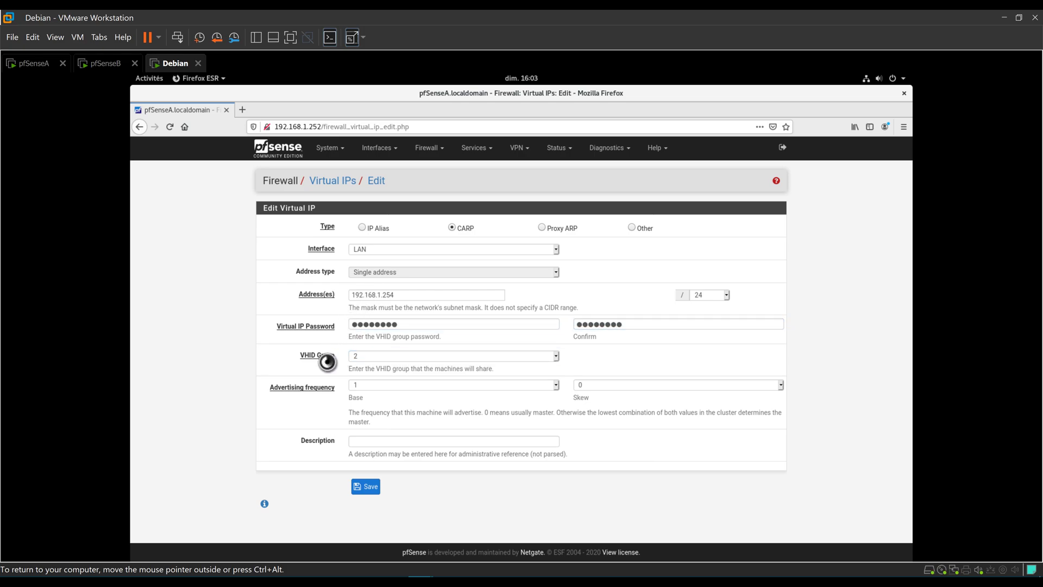
left_click(371, 356)
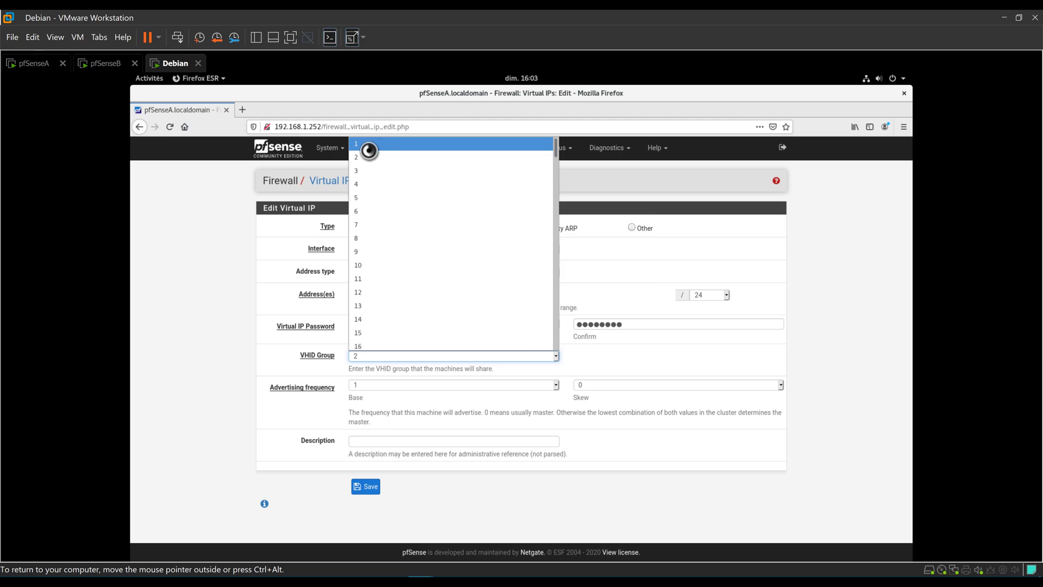
left_click(350, 356)
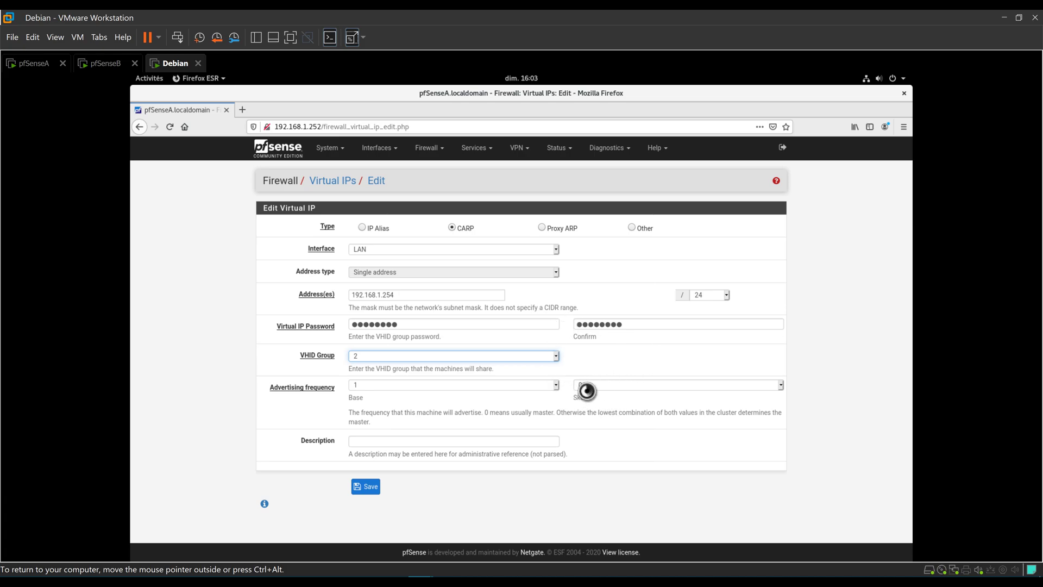
left_click(380, 442)
type("CLUSTER")
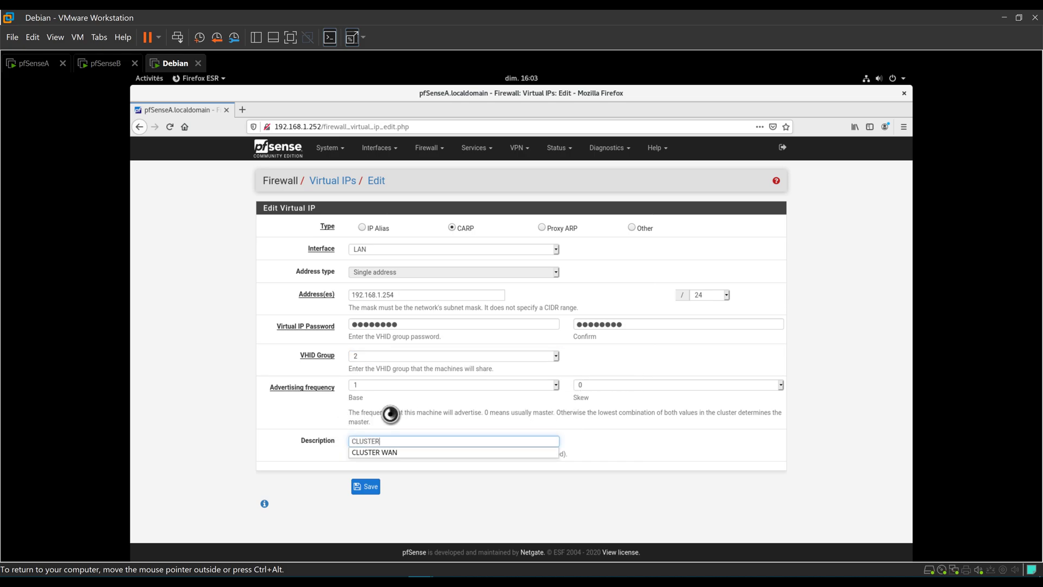
type(" LAN")
left_click(366, 486)
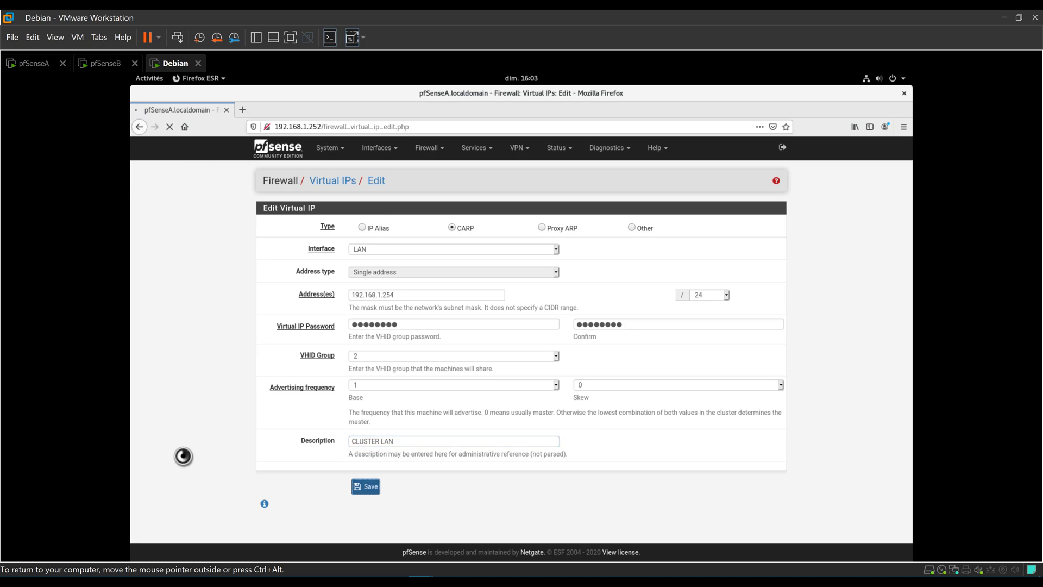
left_click(738, 218)
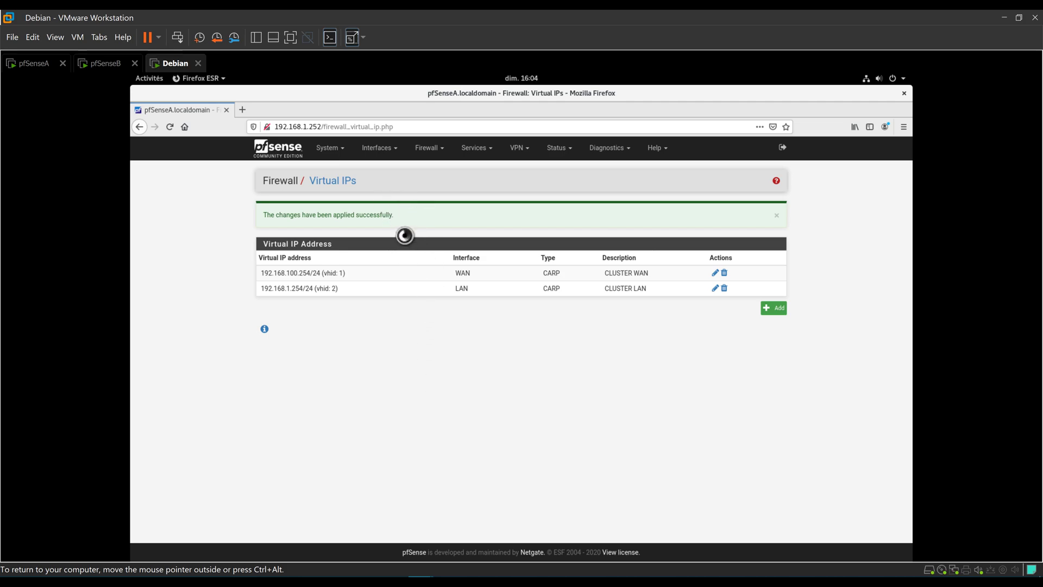
left_click(242, 110)
Open pfSenseB at 192.168.1.253 and log in with the admin account credentials.
type("192.1")
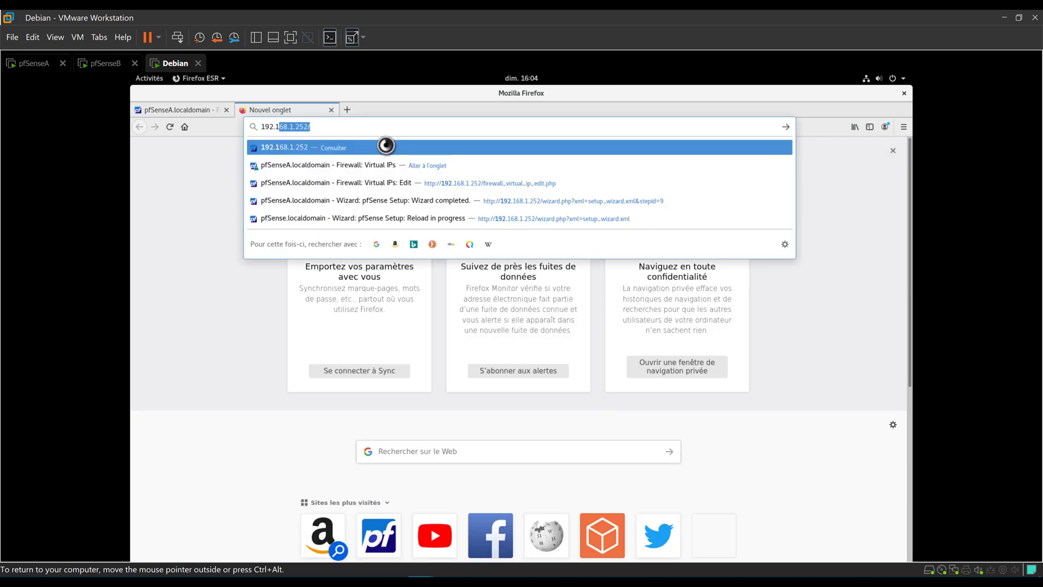
type("68.1.253")
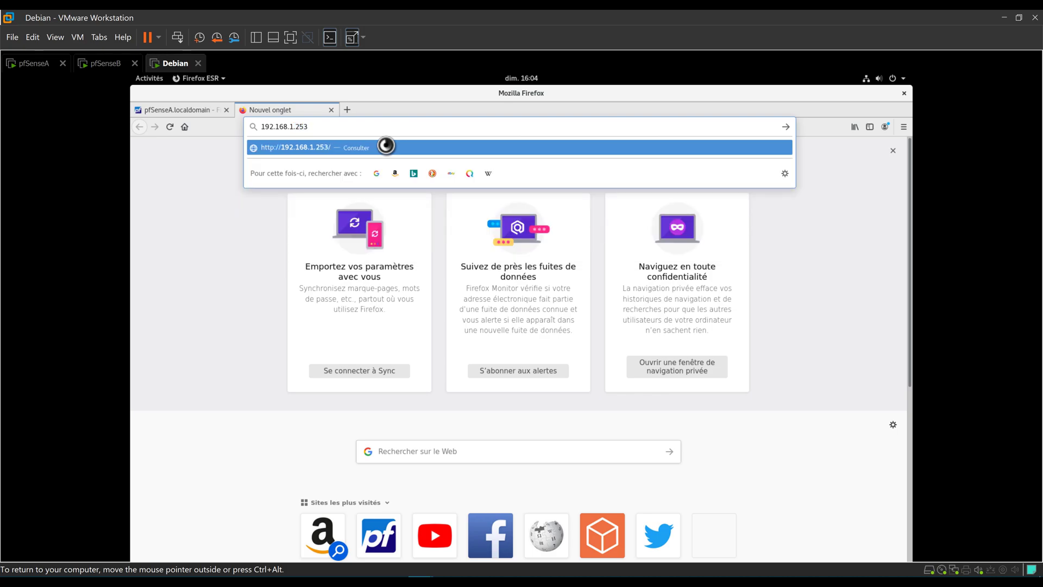
key("Return")
type("admin")
key("Tab")
type("pfsense")
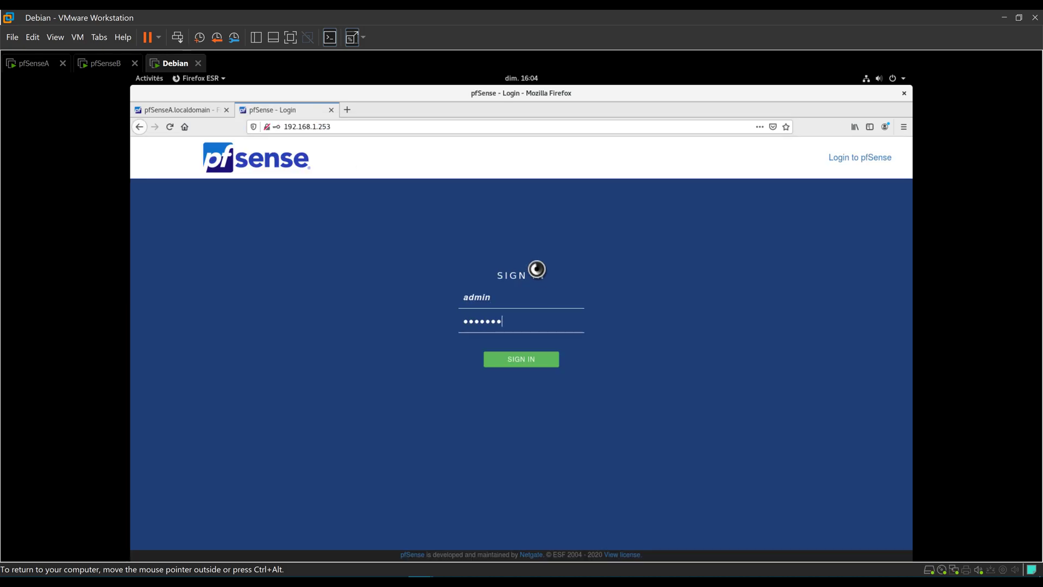
key("Return")
left_click(296, 227)
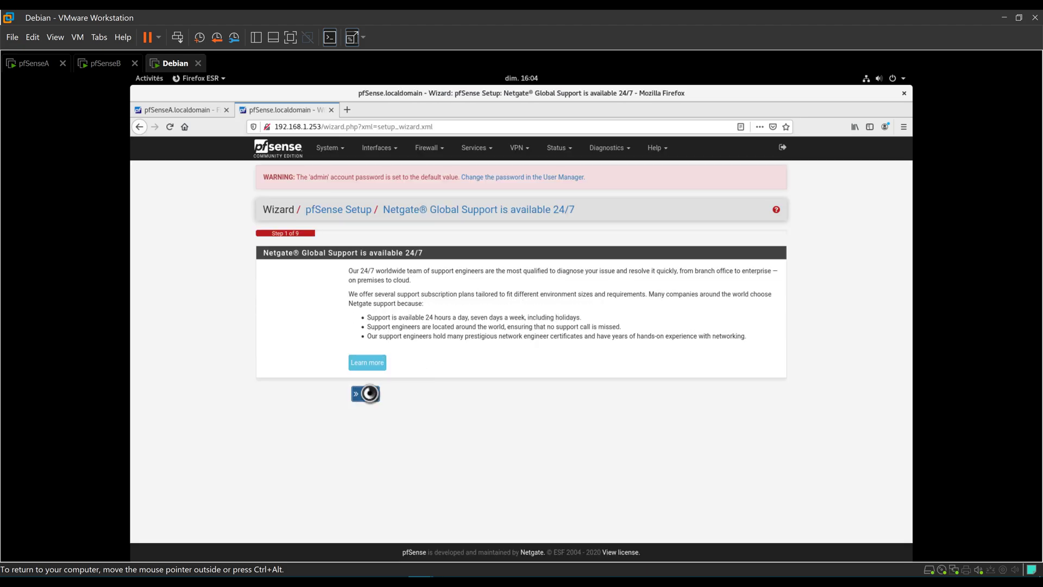
In the setup wizard, set the hostname to pfSenseB, primary DNS 192.168.100.1, and adjust the secondary DNS.
left_click(365, 393)
left_click(400, 288)
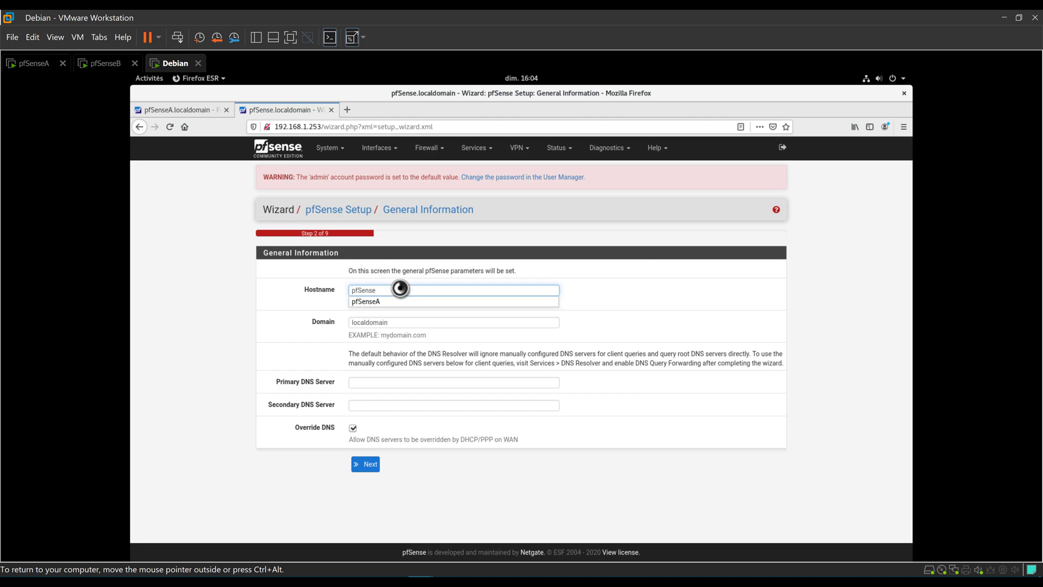
type("B")
left_click(376, 382)
type("1")
left_click(373, 393)
left_click(368, 405)
type("192.168.1.252")
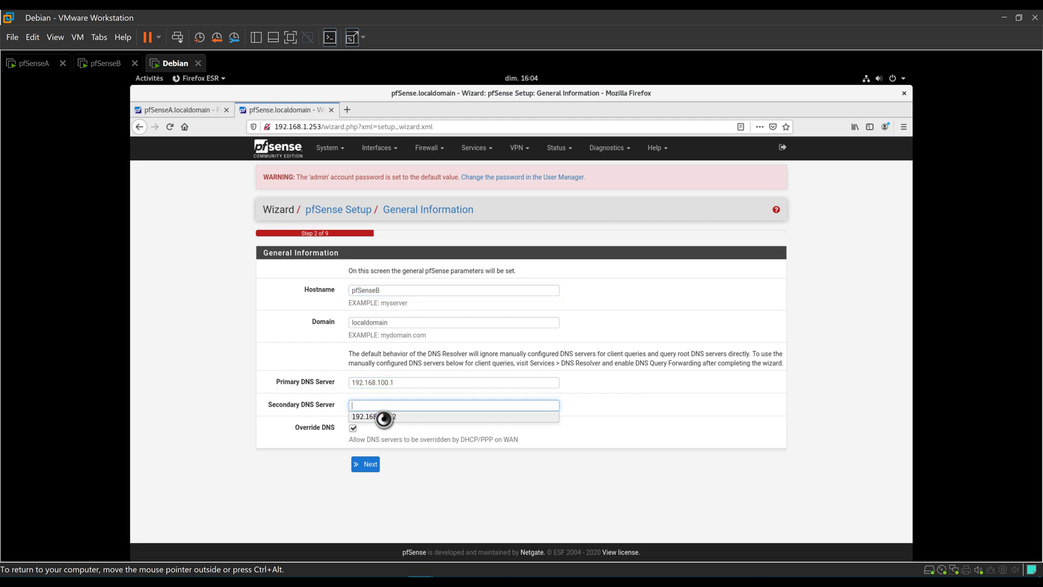
left_click(411, 402)
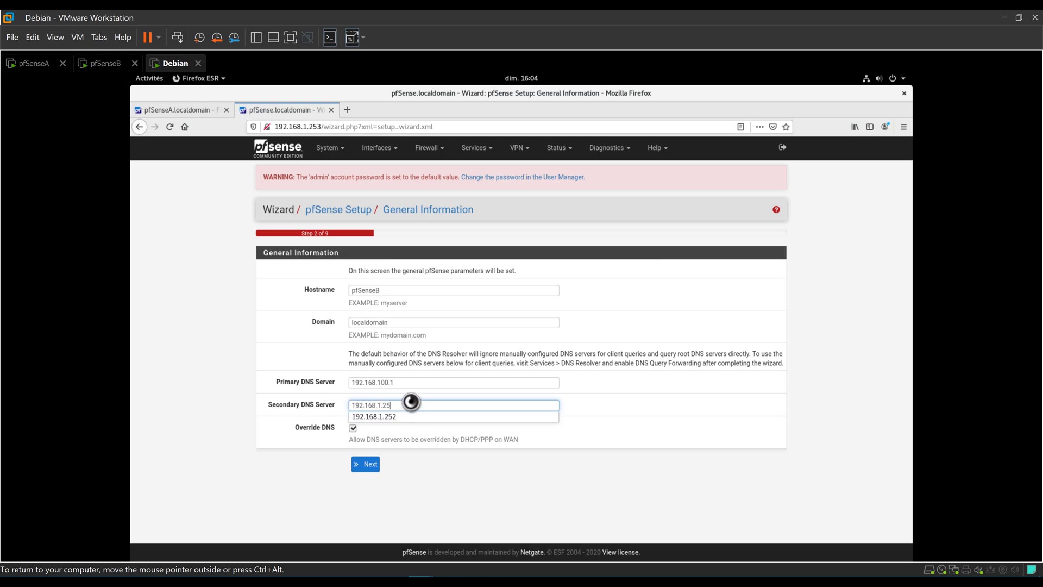
type("3")
left_click(365, 463)
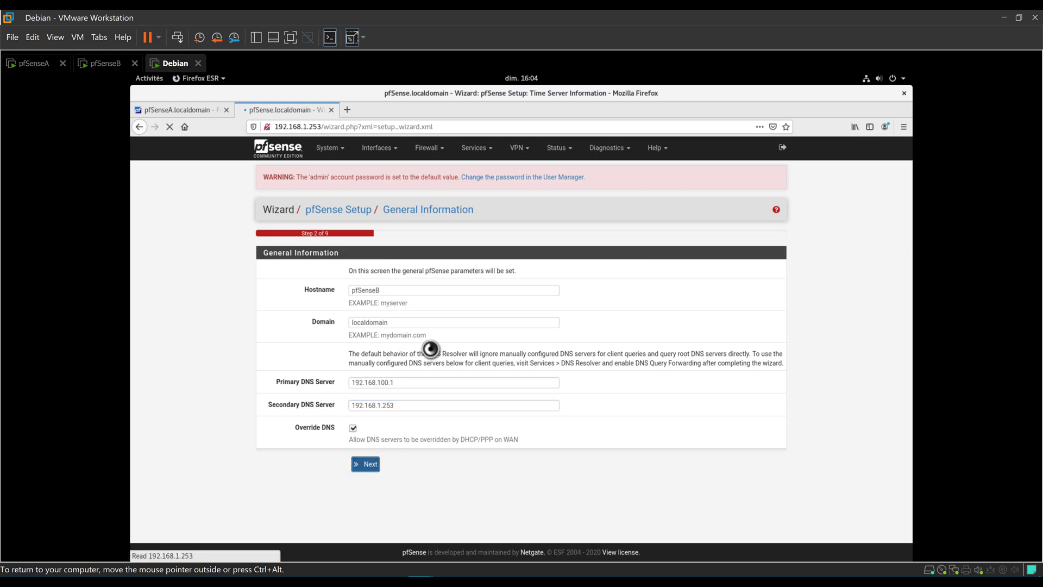
Accept the defaults on the time server, WAN and LAN wizard steps.
left_click(365, 347)
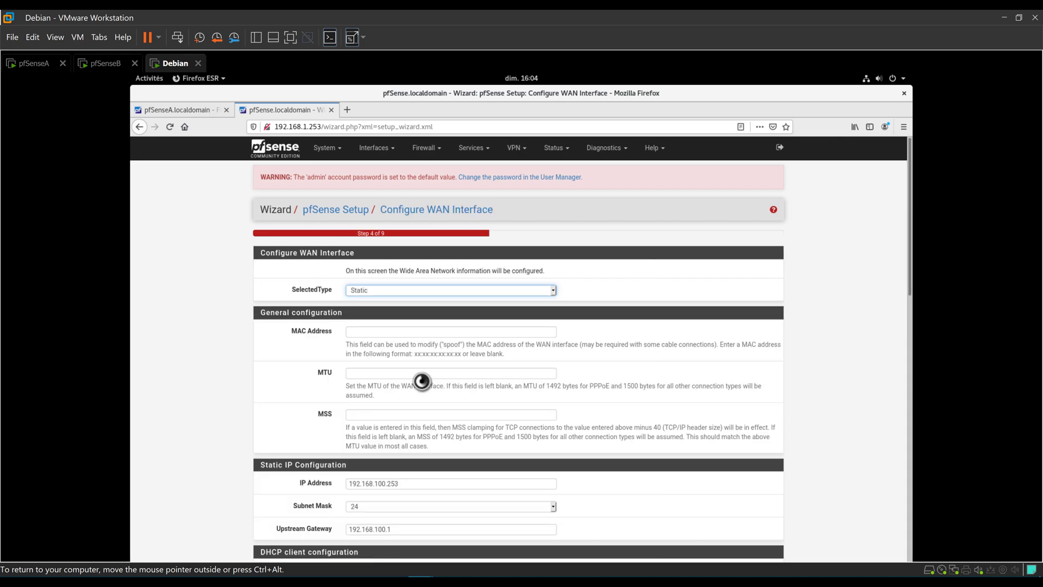
scroll(353, 364, "down", 10)
scroll(379, 521, "down", 5)
left_click(361, 510)
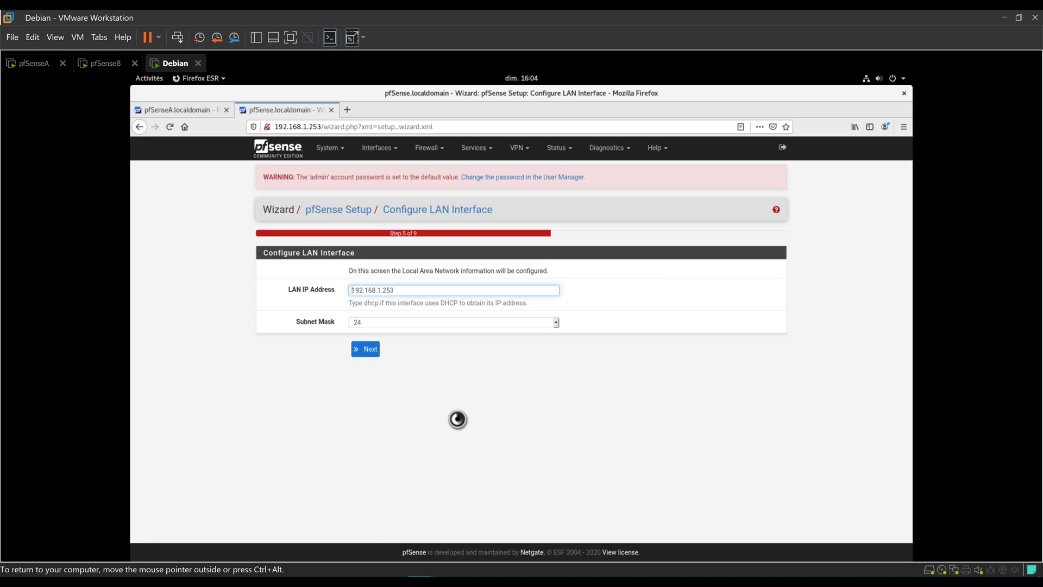
left_click(365, 349)
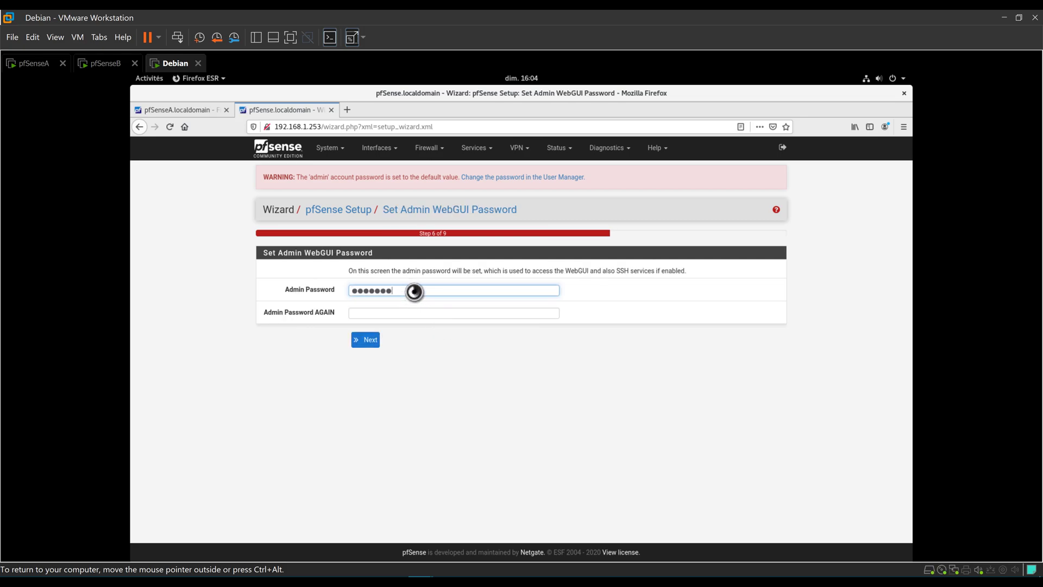
Set the new admin WebGUI password in both fields and finish that step.
left_click(414, 291)
type("••••••••")
key("Tab")
type("•")
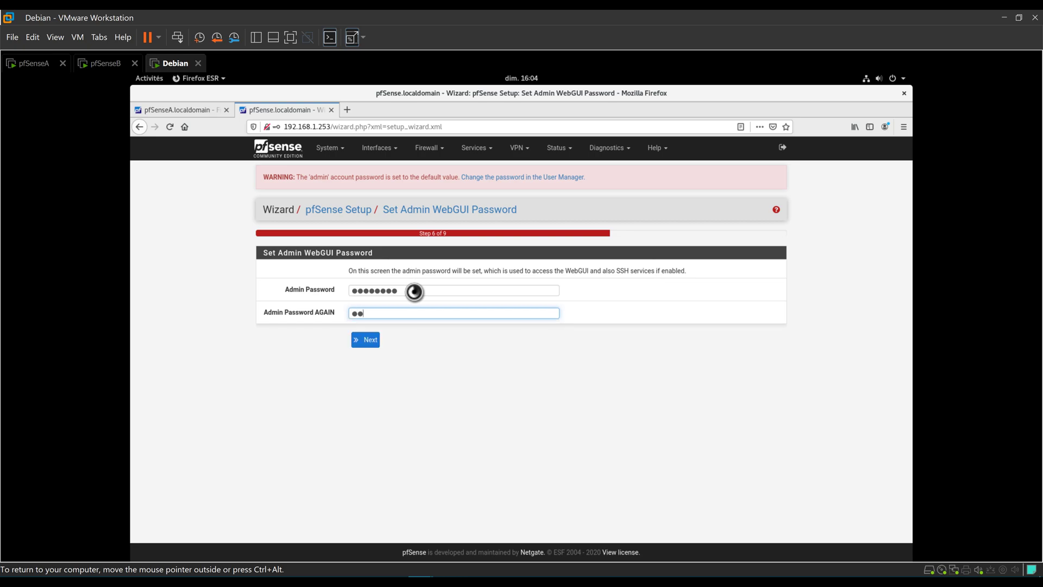
type("•••••••")
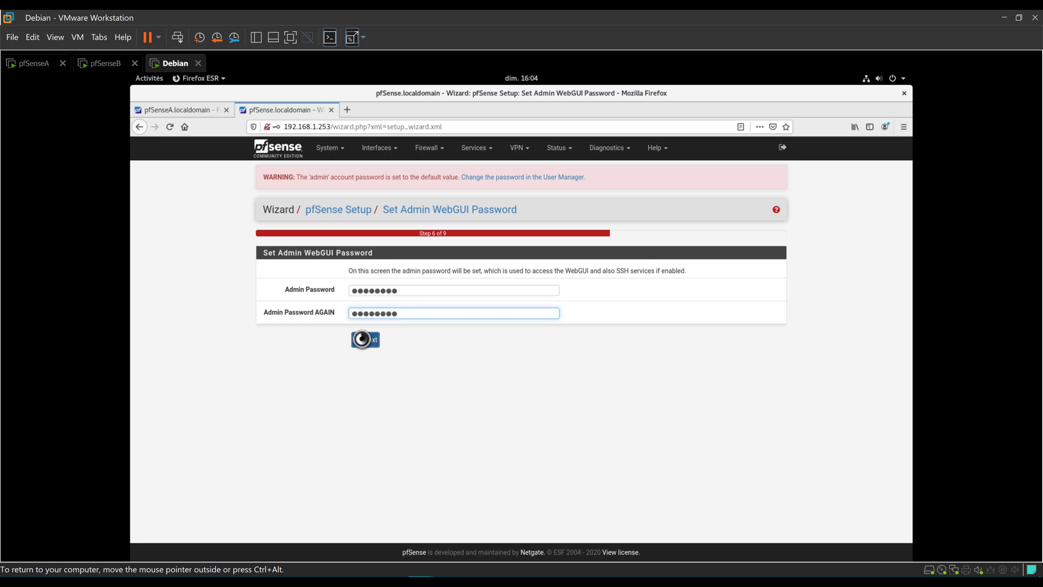
left_click(363, 340)
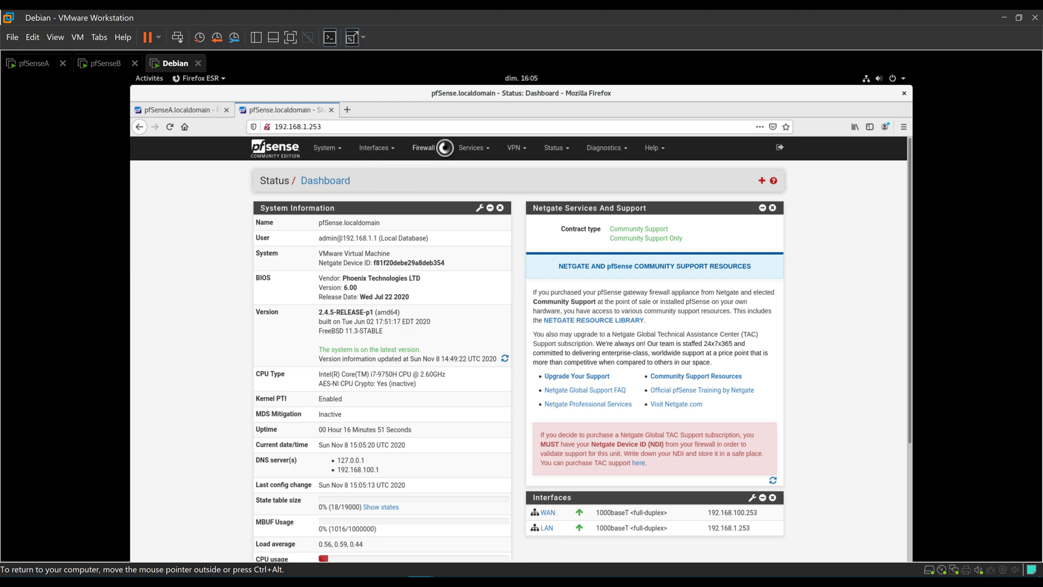
Start a new CARP virtual IP from Firewall > Virtual IPs on pfSenseB.
left_click(445, 147)
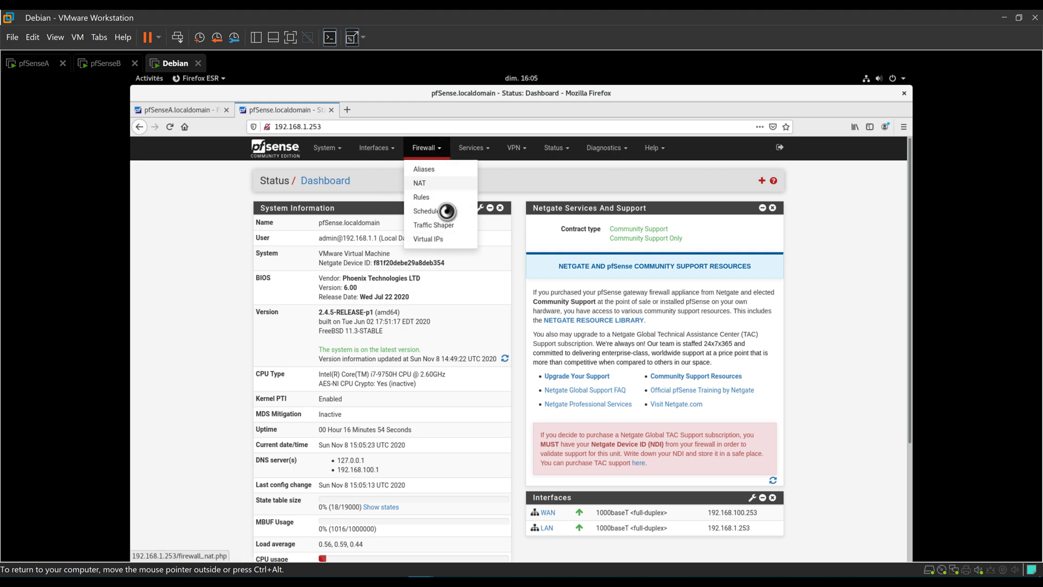
left_click(429, 239)
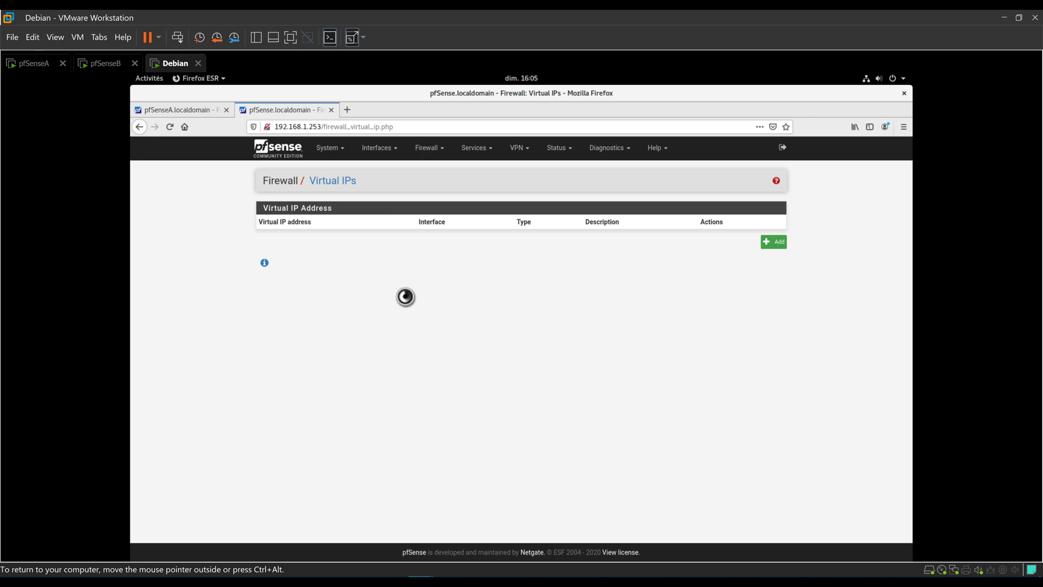
left_click(777, 241)
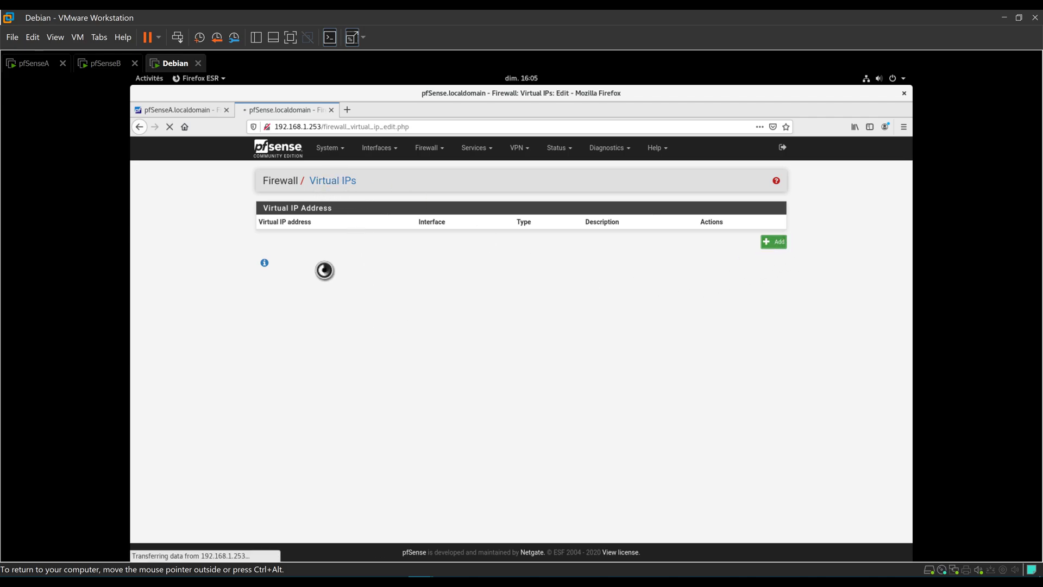
left_click(454, 227)
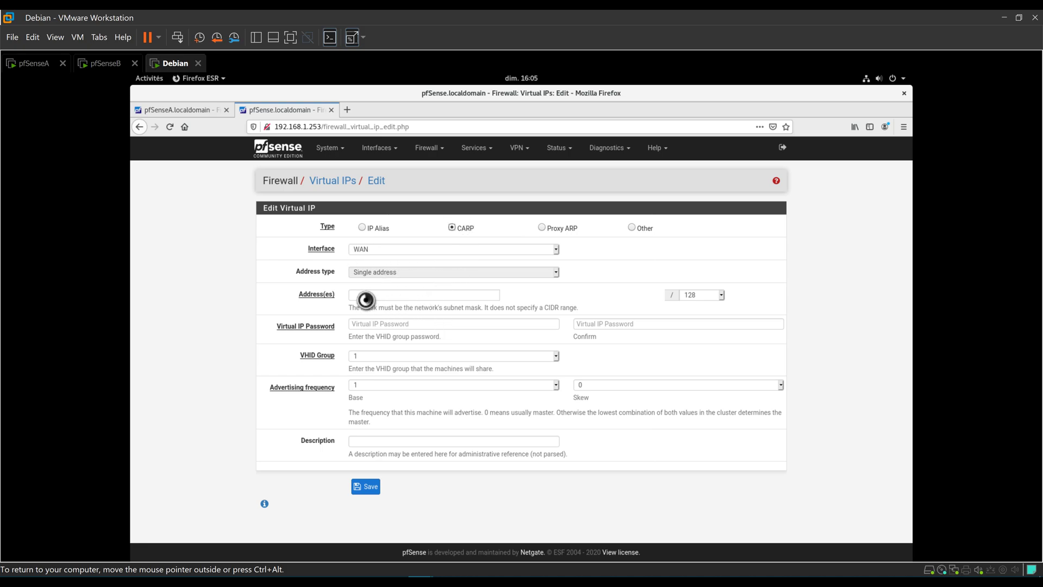
Set address 192.168.100.254/24, enter and confirm the password, and choose VHID group 1.
left_click(377, 289)
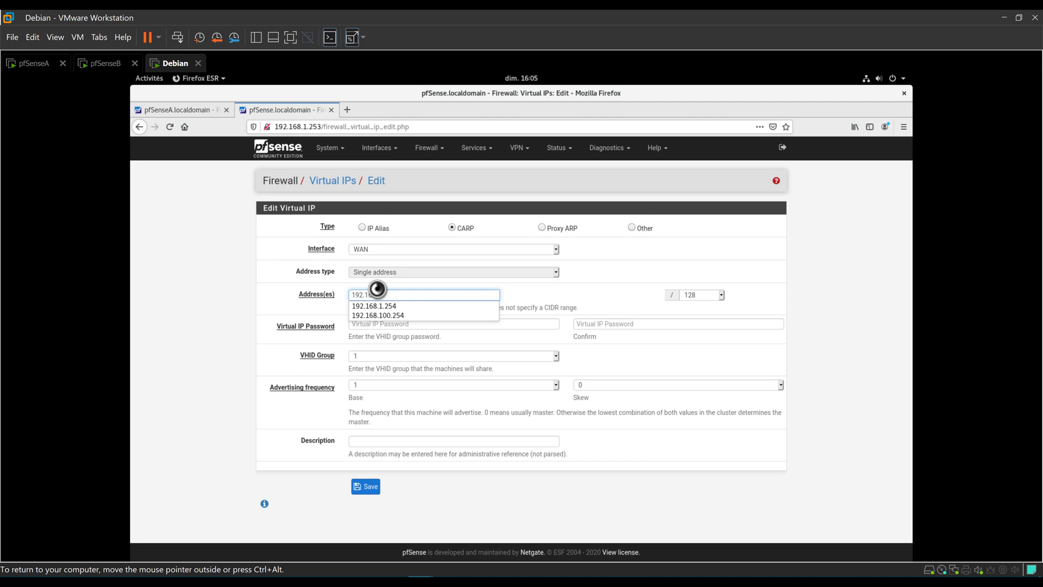
type("192.168")
left_click(377, 316)
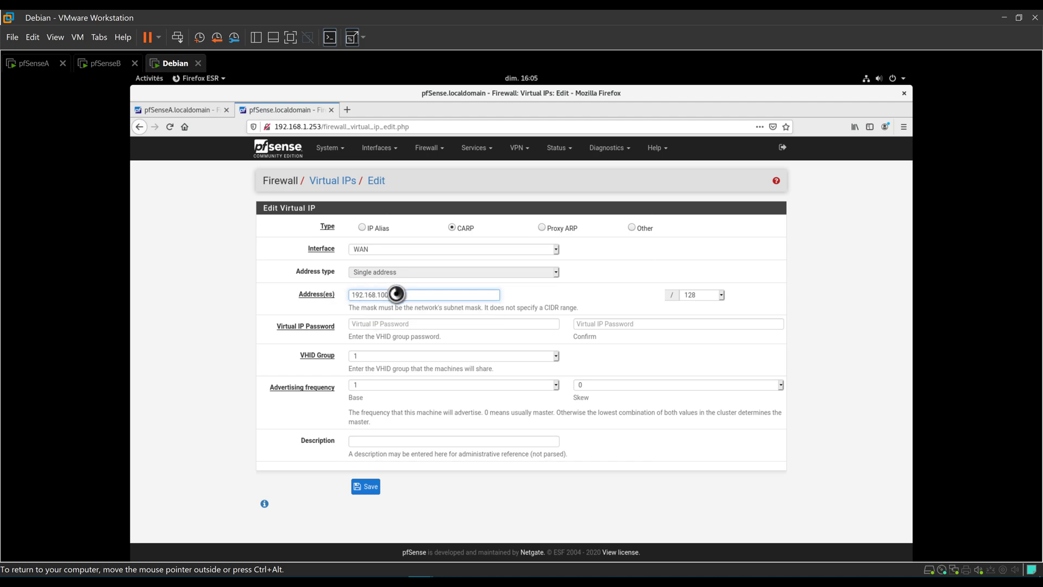
left_click(721, 298)
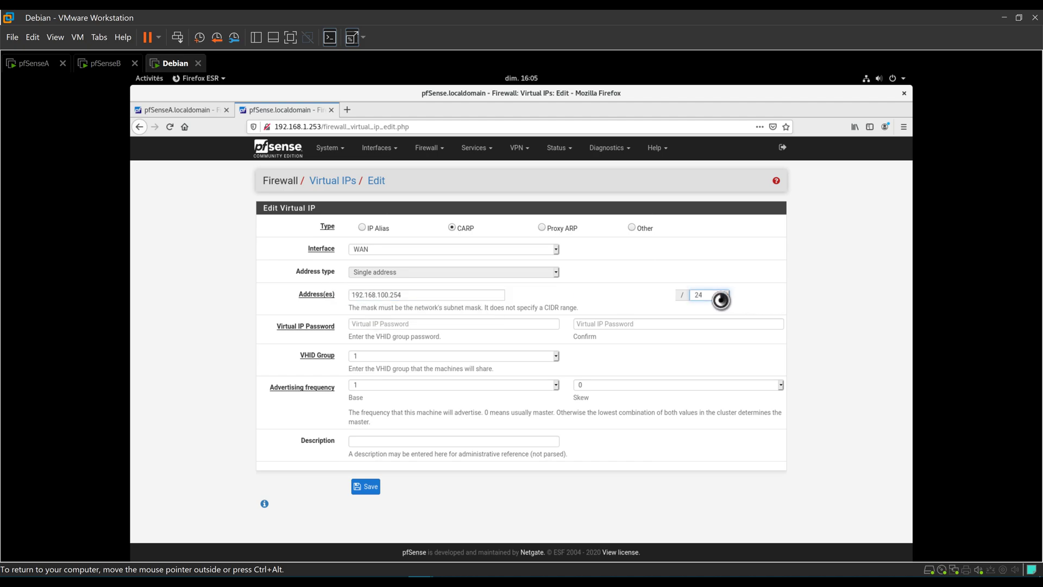
key("Tab")
type("p")
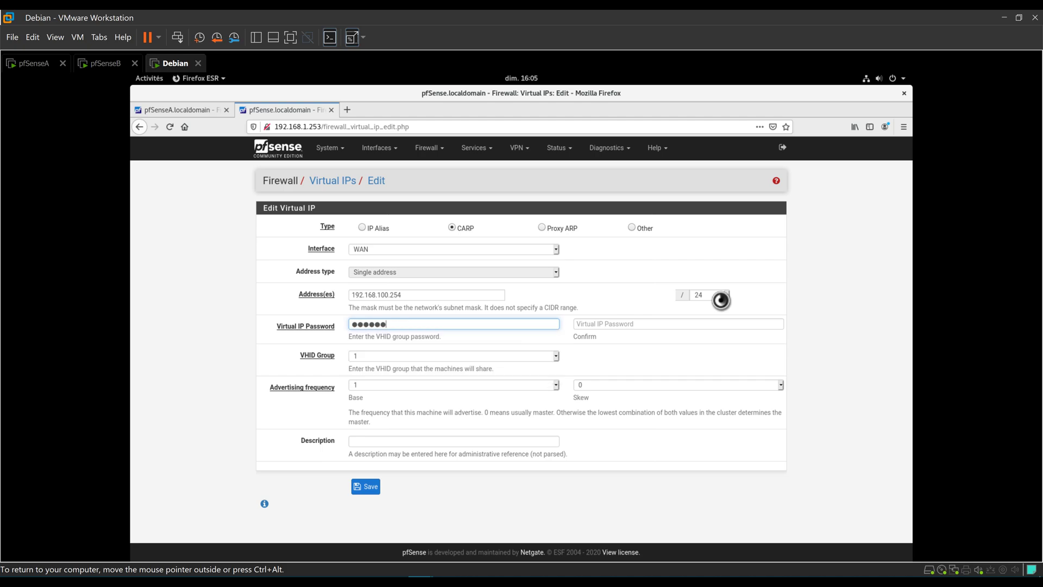
key("Tab")
type("pas")
key("Tab")
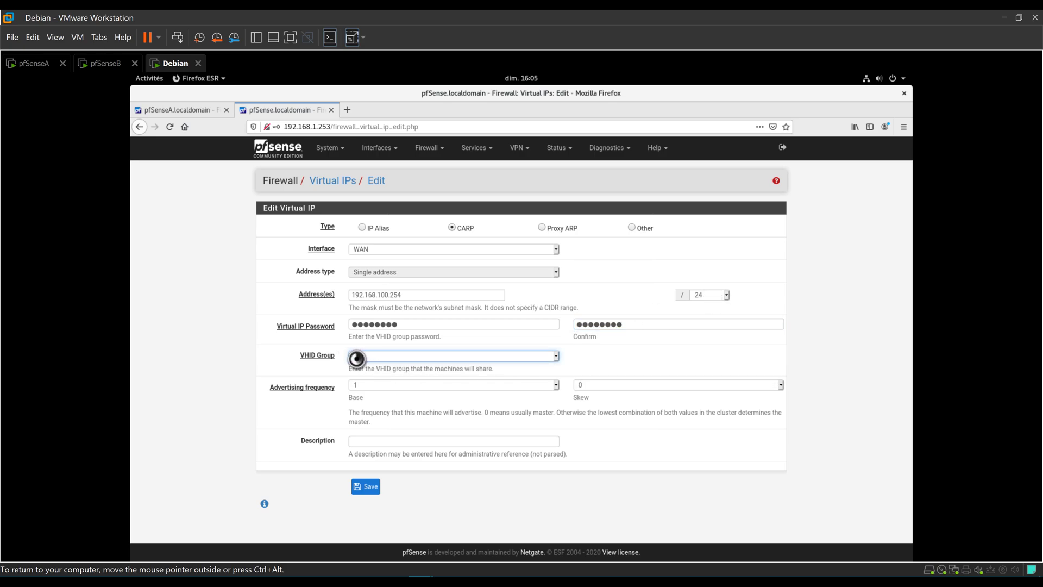
key("Down")
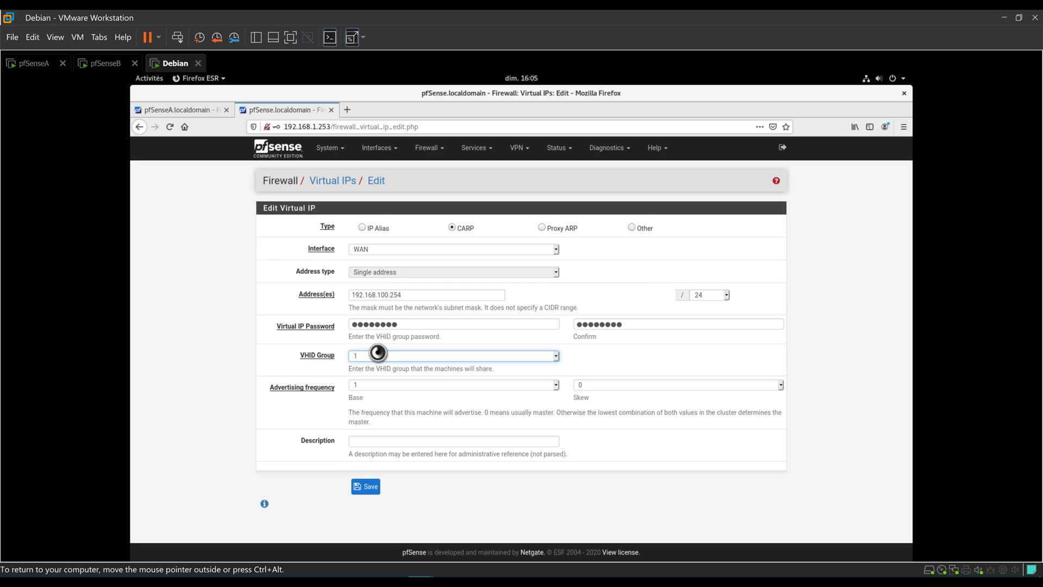
left_click(374, 401)
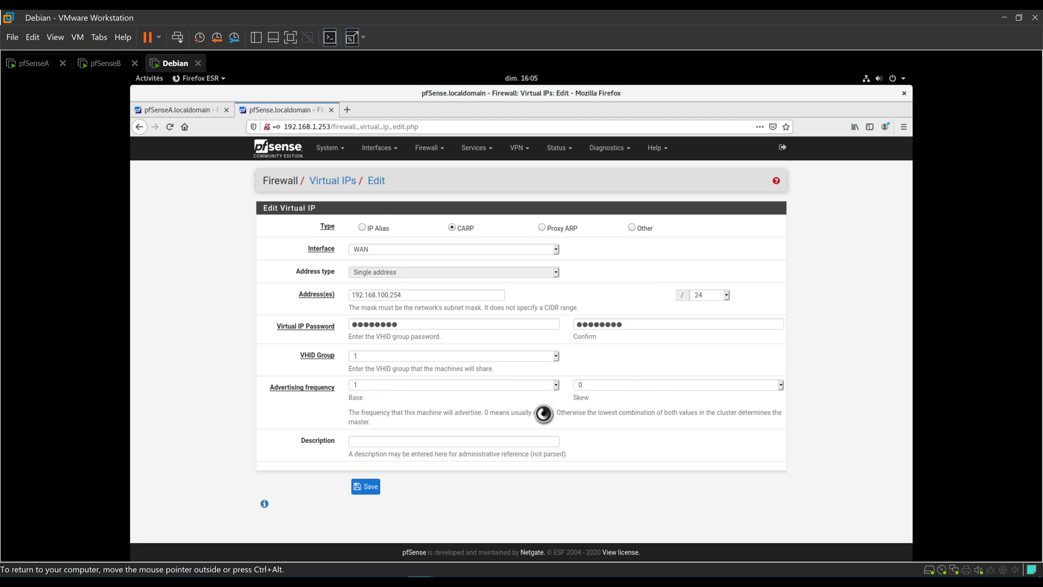
Set advertising skew 2, describe it as CLUSTER WAN, and save.
left_click(582, 387)
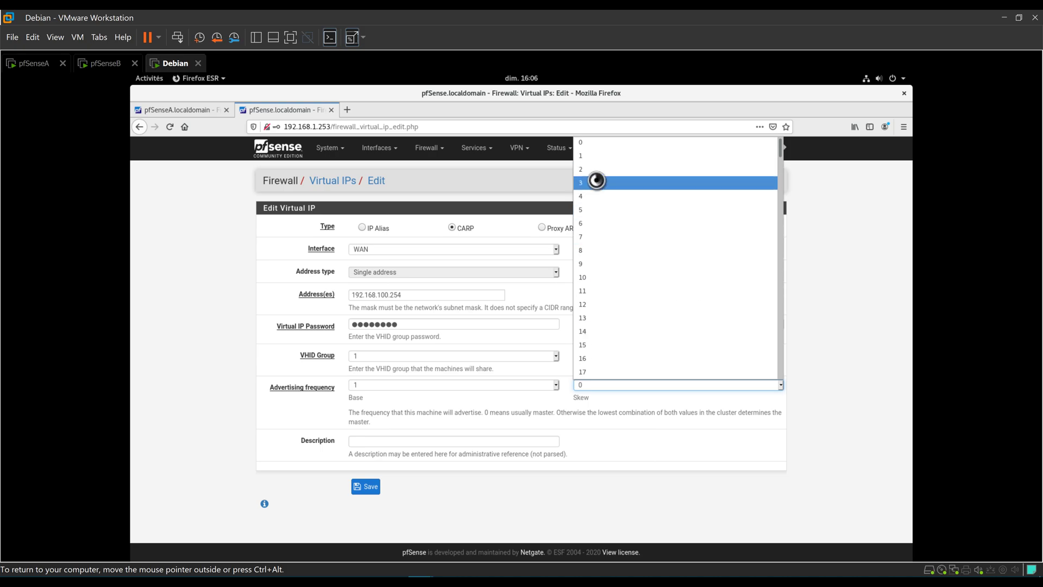
left_click(597, 170)
left_click(374, 438)
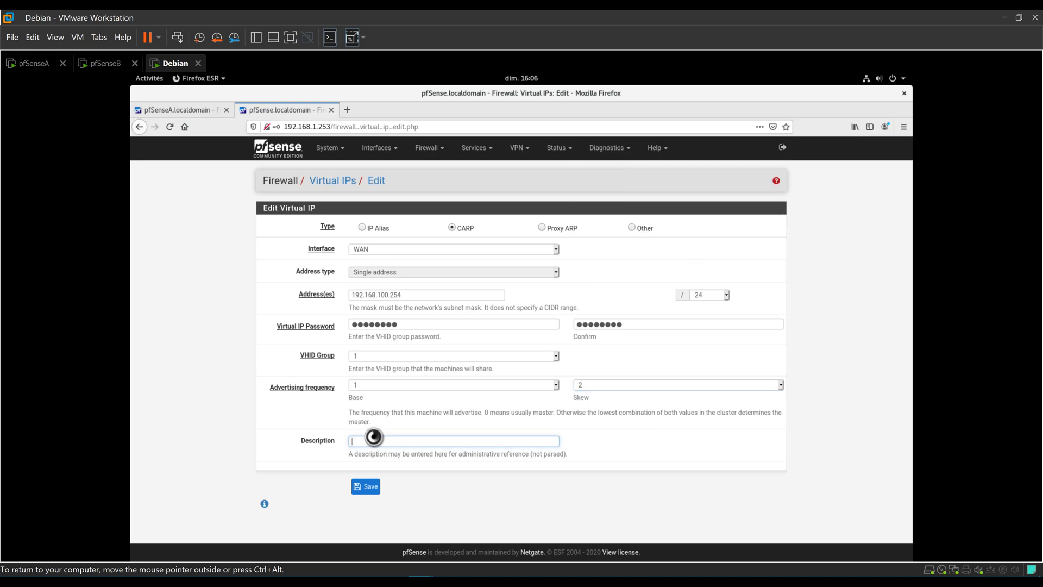
type("CLUSTER WAN")
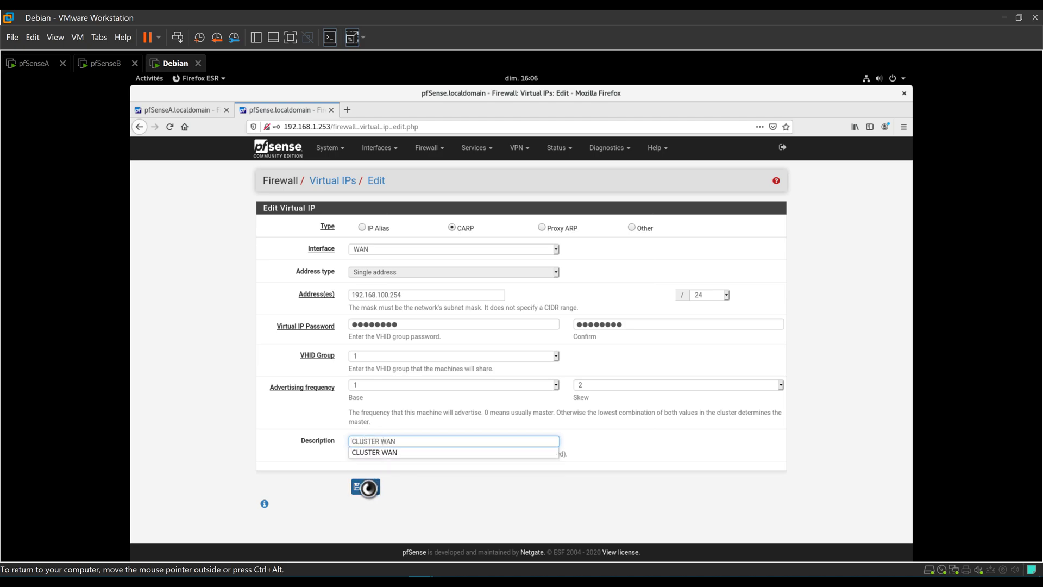
left_click(366, 487)
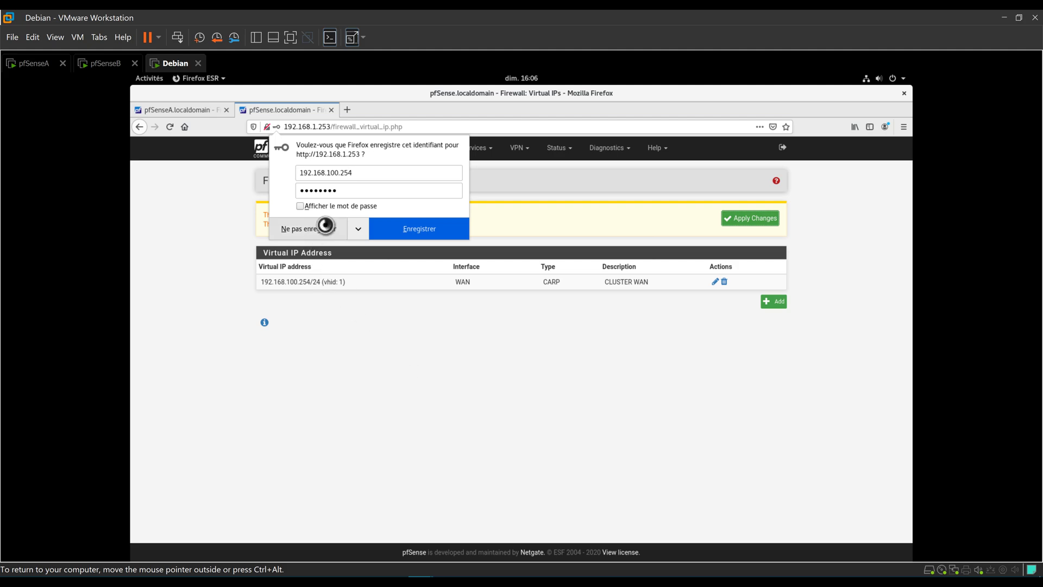
Decline saving the login and start a LAN CARP virtual IP at 192.168.1.254/24.
left_click(330, 230)
left_click(782, 304)
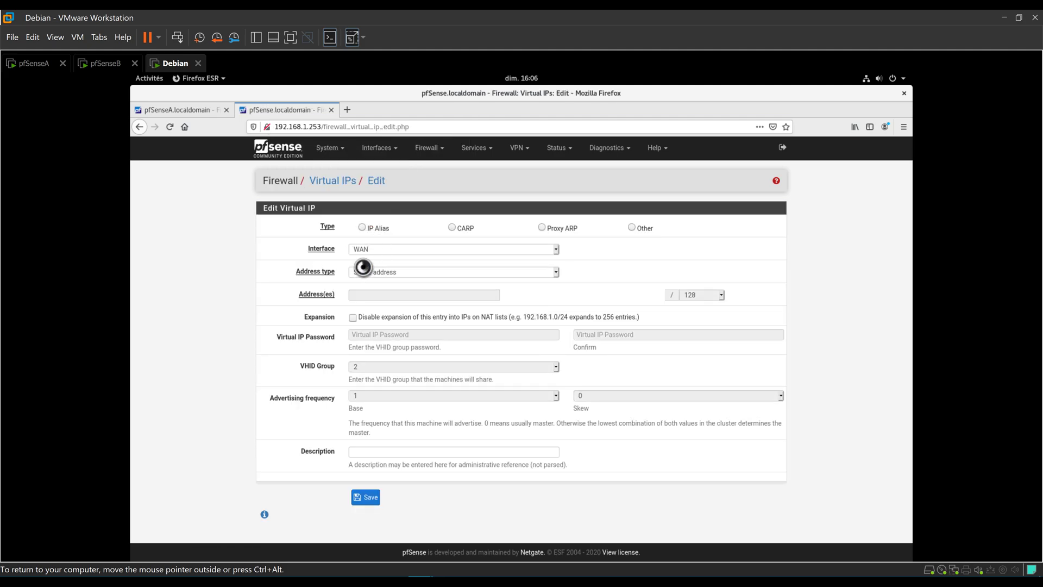
left_click(363, 251)
left_click(366, 270)
left_click(450, 228)
left_click(356, 294)
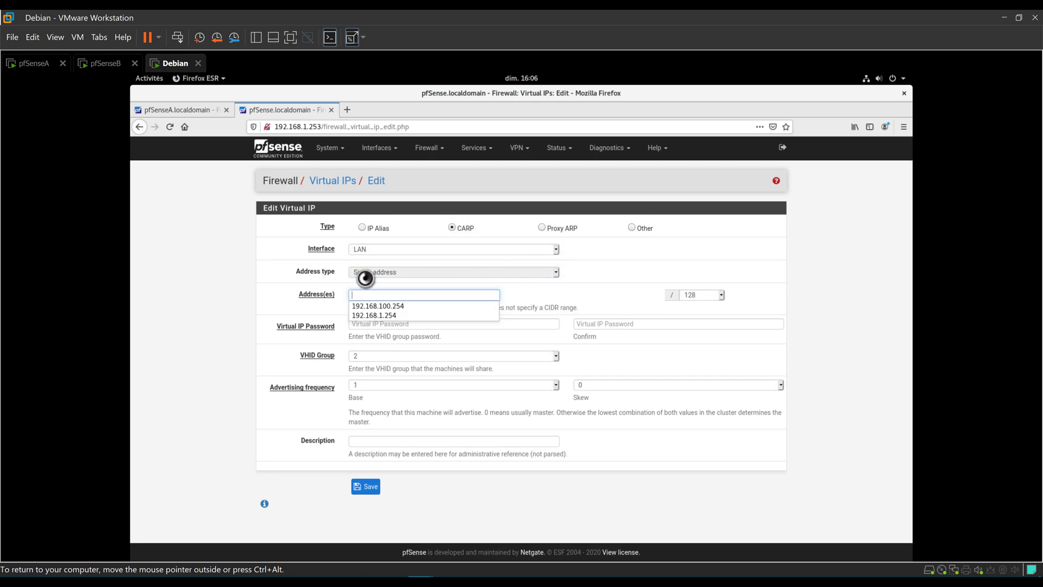
left_click(376, 316)
key("Tab")
Enter the shared virtual IP password and confirm it.
left_click(391, 324)
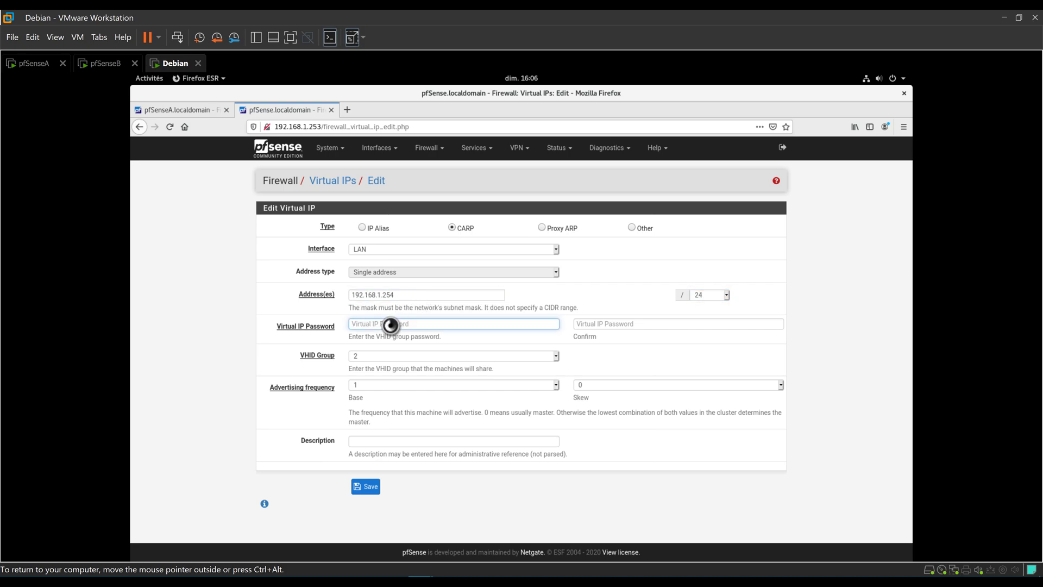
type("******")
key("Tab")
type("******")
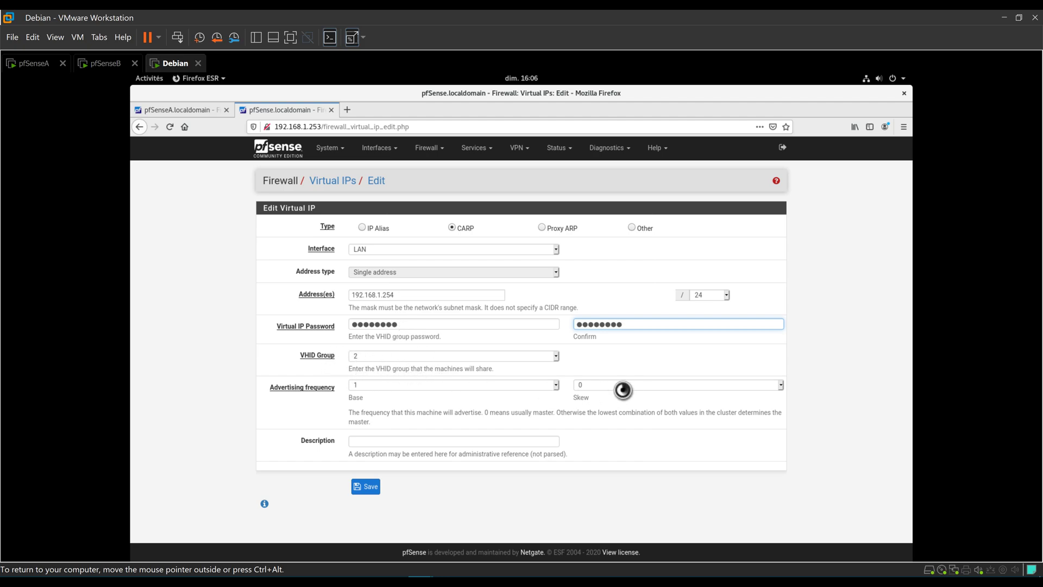
Set advertising skew 2, describe it as CLUSTER LAN, and save.
left_click(603, 386)
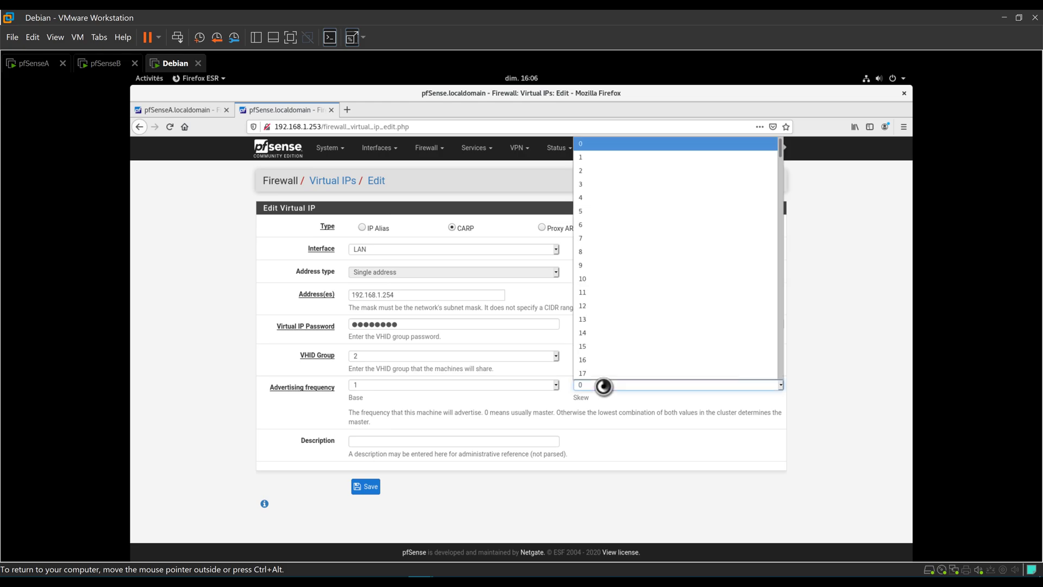
left_click(598, 179)
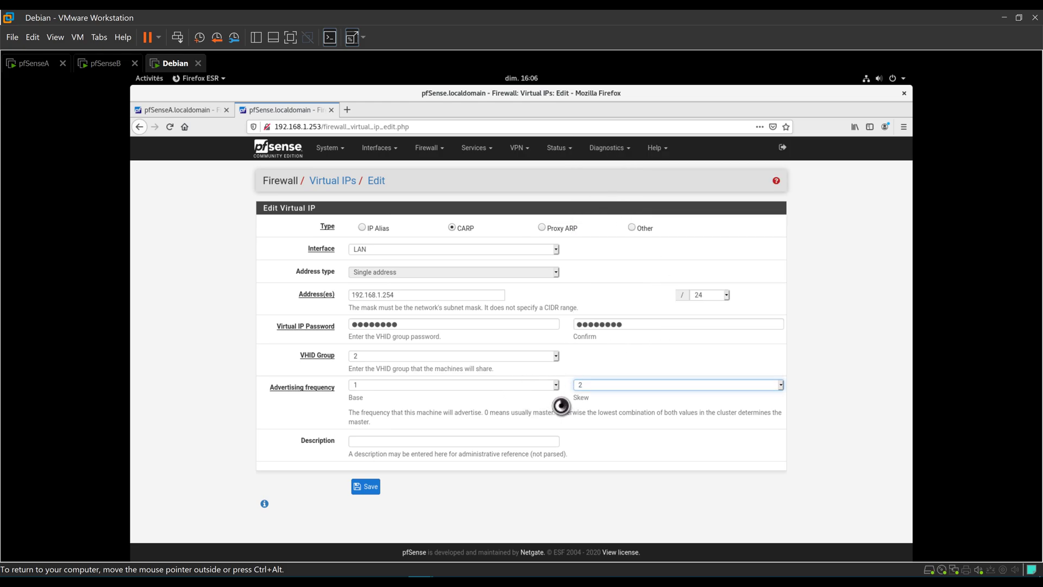
left_click(468, 437)
type("C")
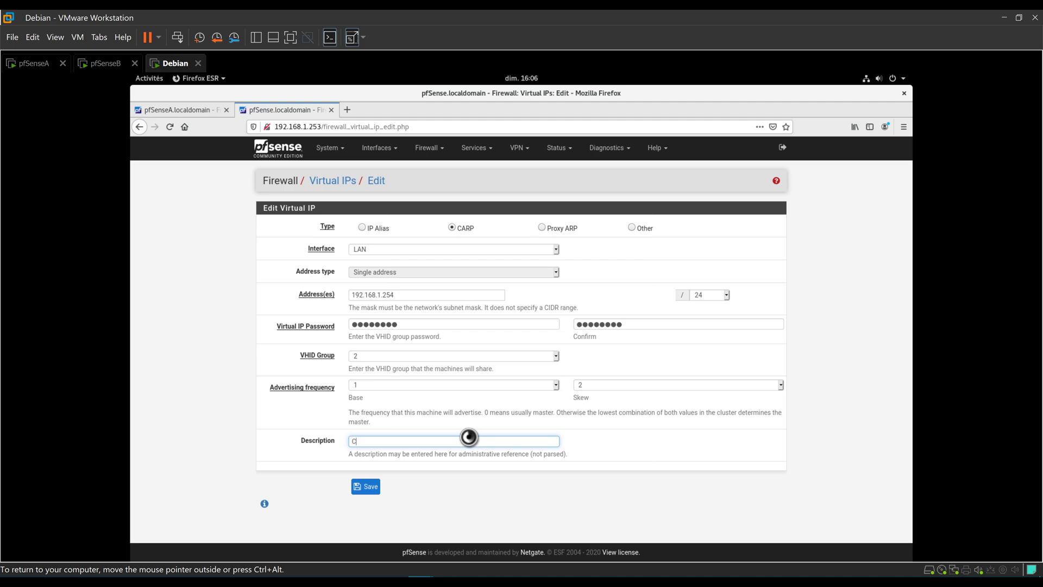
type("LUSTER LAN")
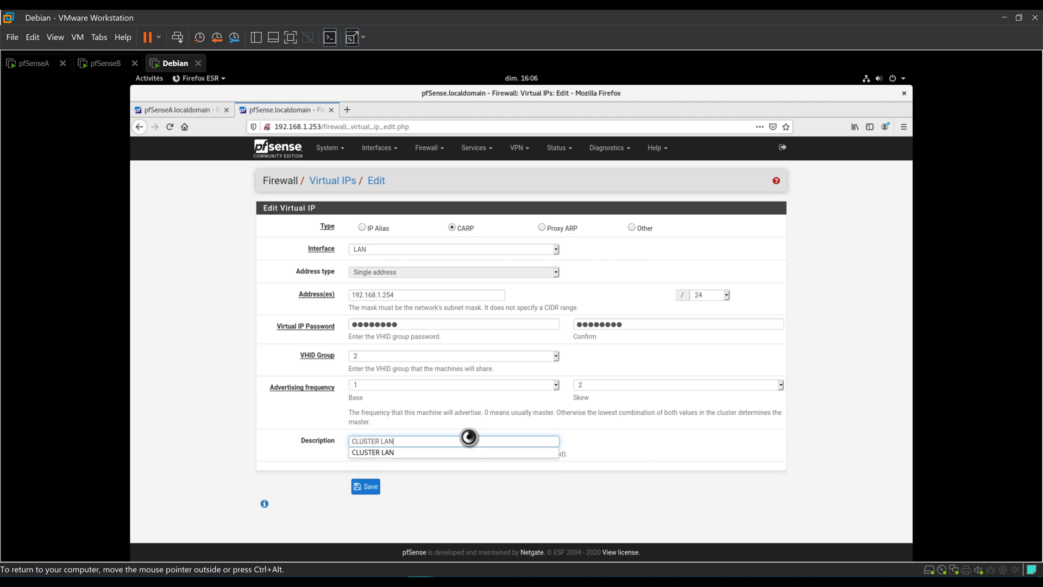
left_click(361, 485)
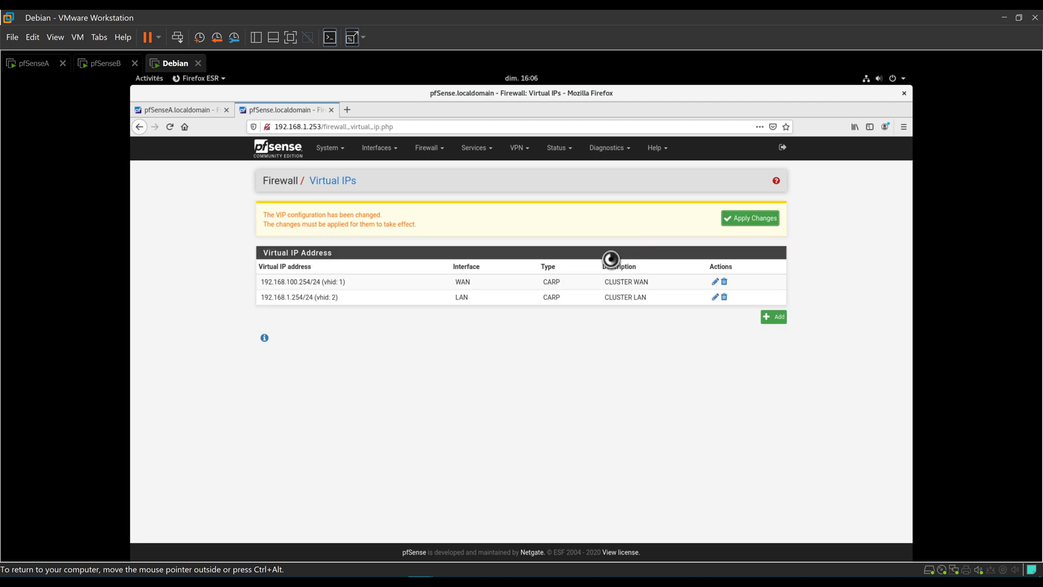
Apply the pending virtual IP changes on pfSenseB, then return to pfSenseA's tab.
left_click(763, 220)
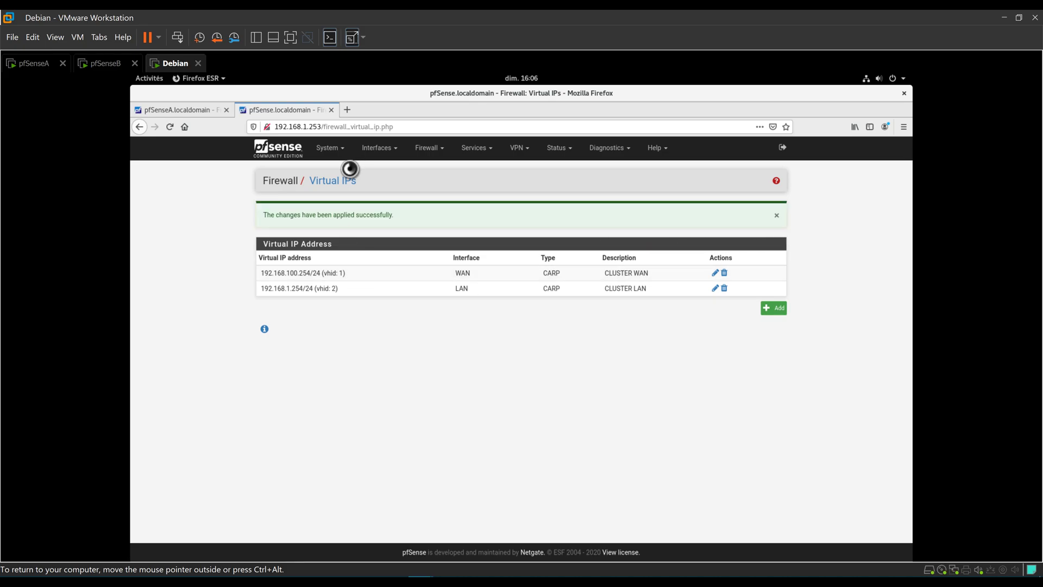
left_click(194, 112)
left_click(278, 110)
left_click(199, 111)
left_click(279, 109)
left_click(196, 110)
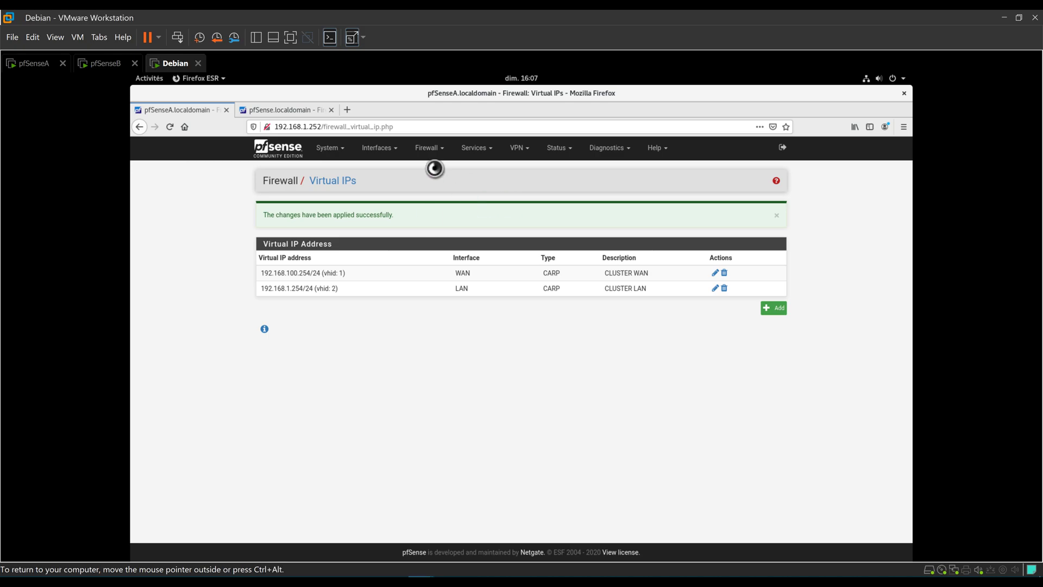
View pfSenseA's CARP status, showing WAN and LAN virtual IPs as MASTER.
left_click(554, 148)
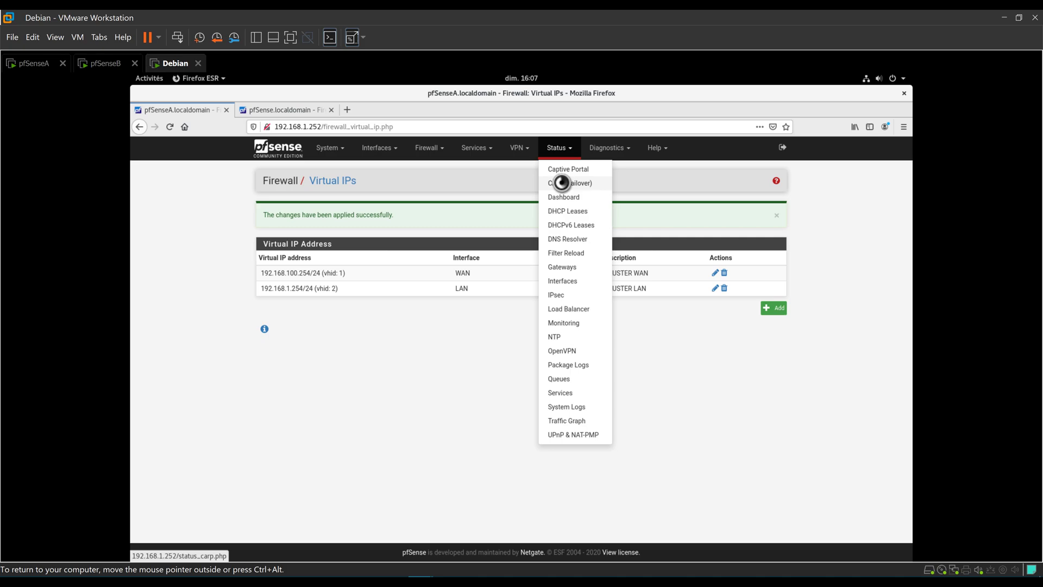
left_click(584, 184)
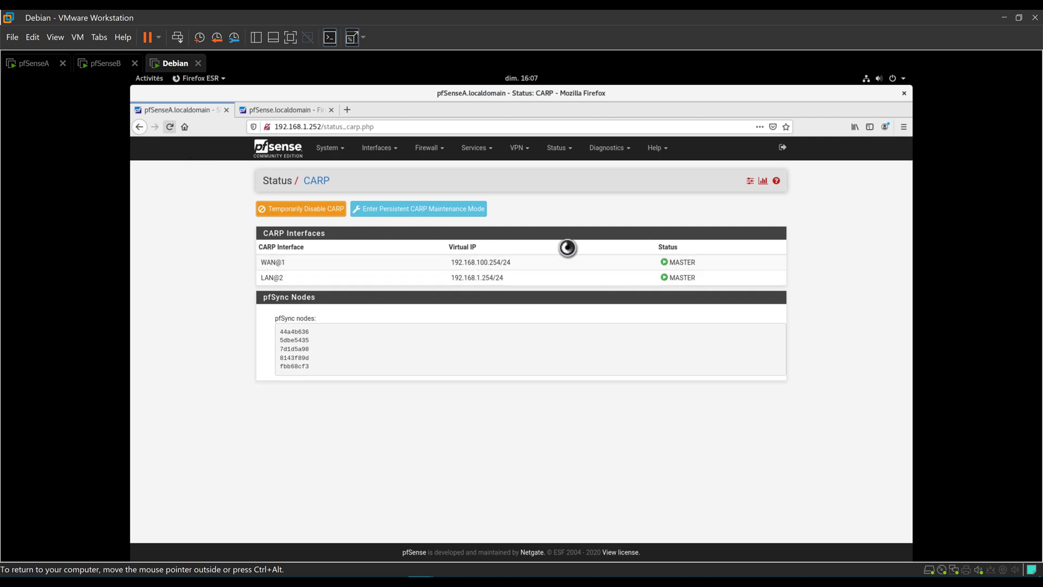
double_click(680, 262)
triple_click(665, 273)
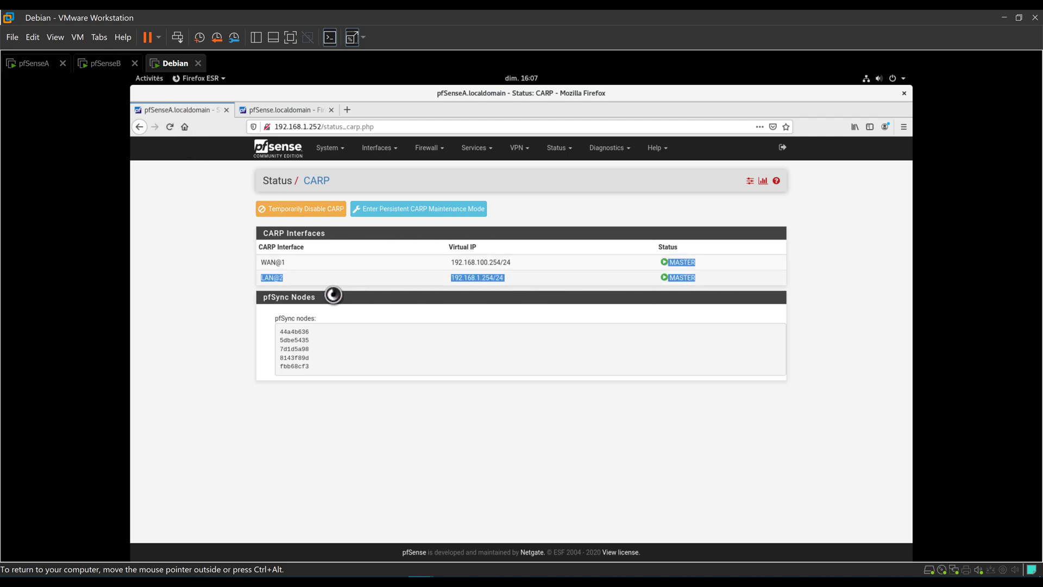
View pfSenseB's CARP status, showing WAN@1 and LAN@2 as BACKUP.
left_click(300, 106)
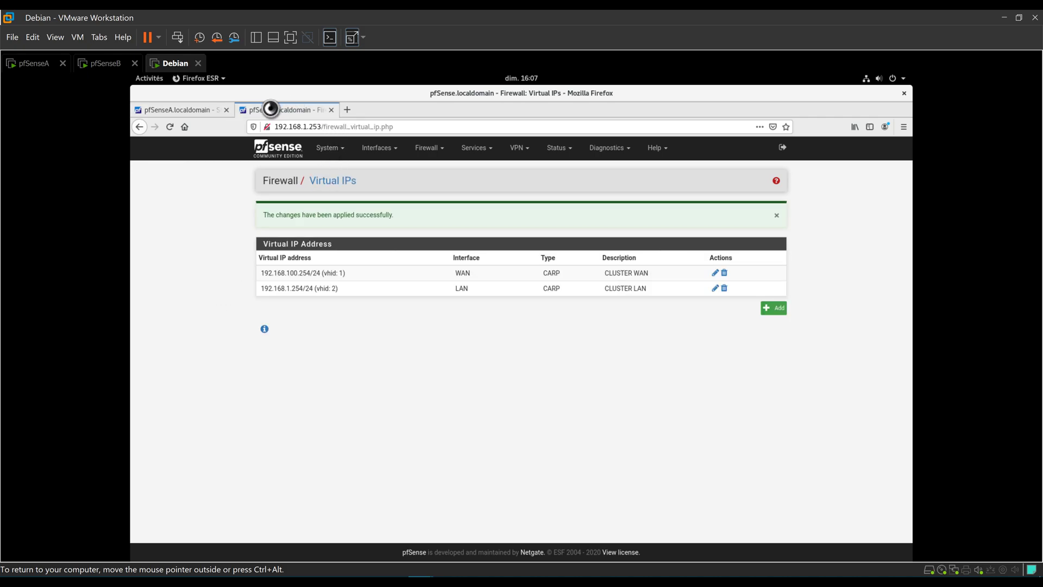
left_click(567, 152)
left_click(566, 179)
left_click_drag(710, 281, 615, 261)
left_click(587, 342)
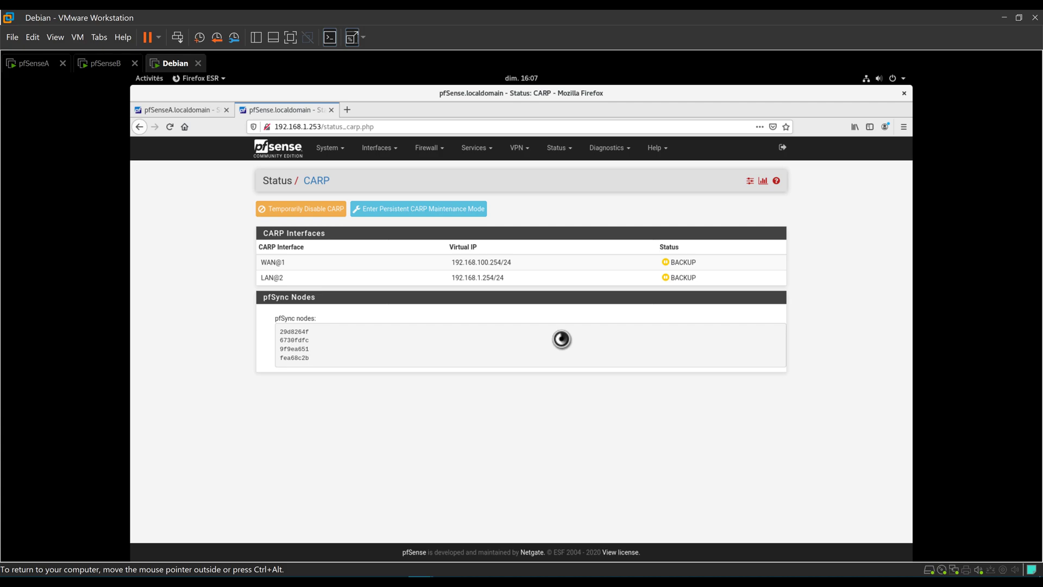
key("ctrl+alt")
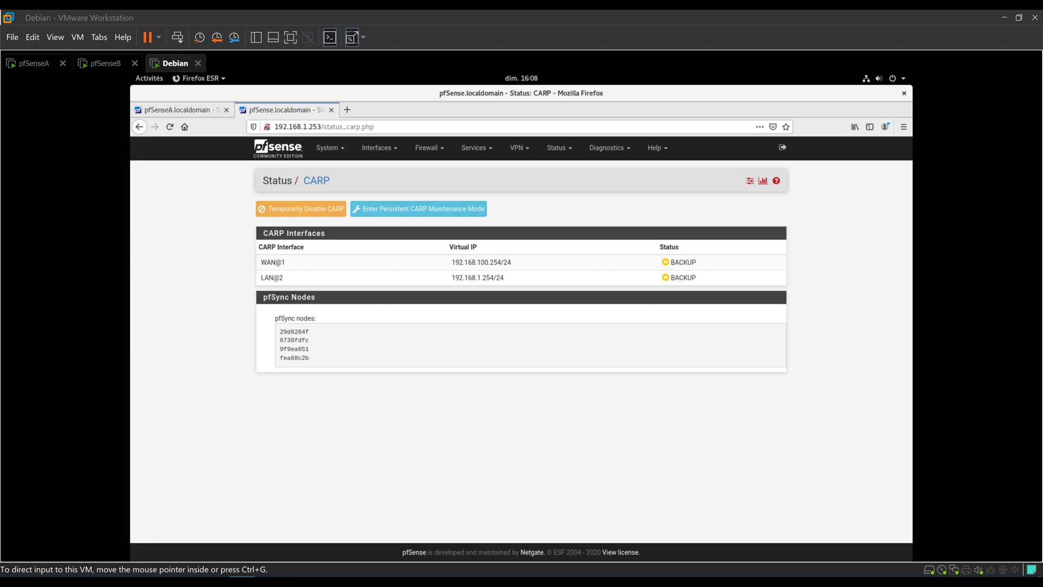
On pfSenseA, set Firewall > NAT > Outbound to Hybrid Outbound NAT, save and apply.
left_click(163, 110)
left_click(429, 148)
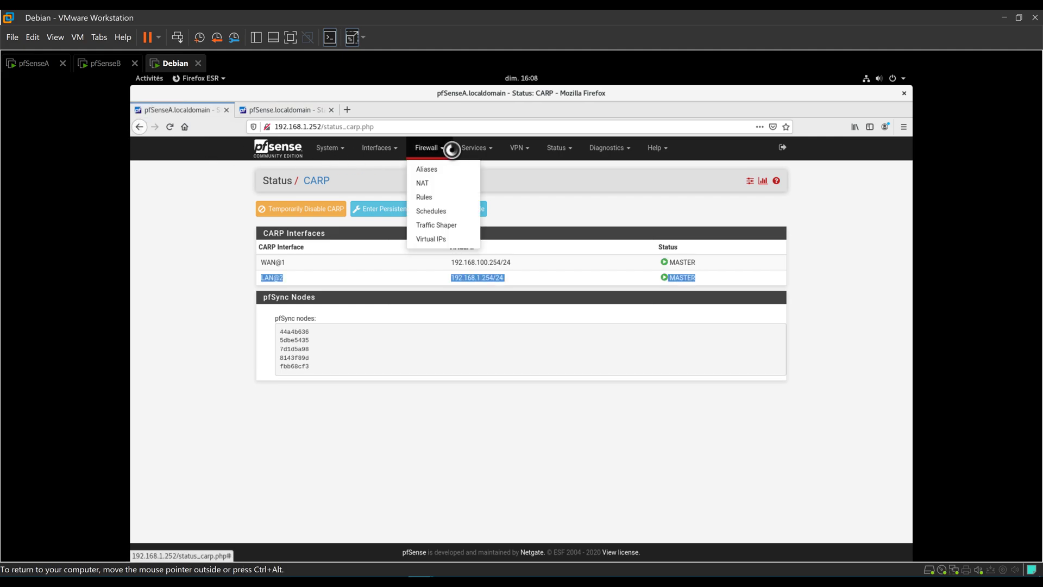
left_click(429, 148)
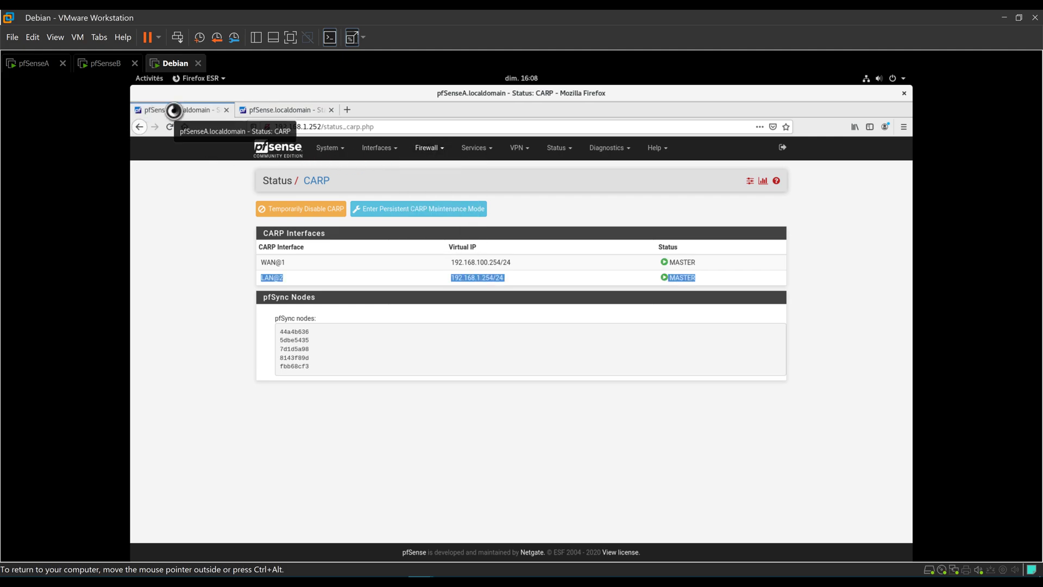
left_click(432, 148)
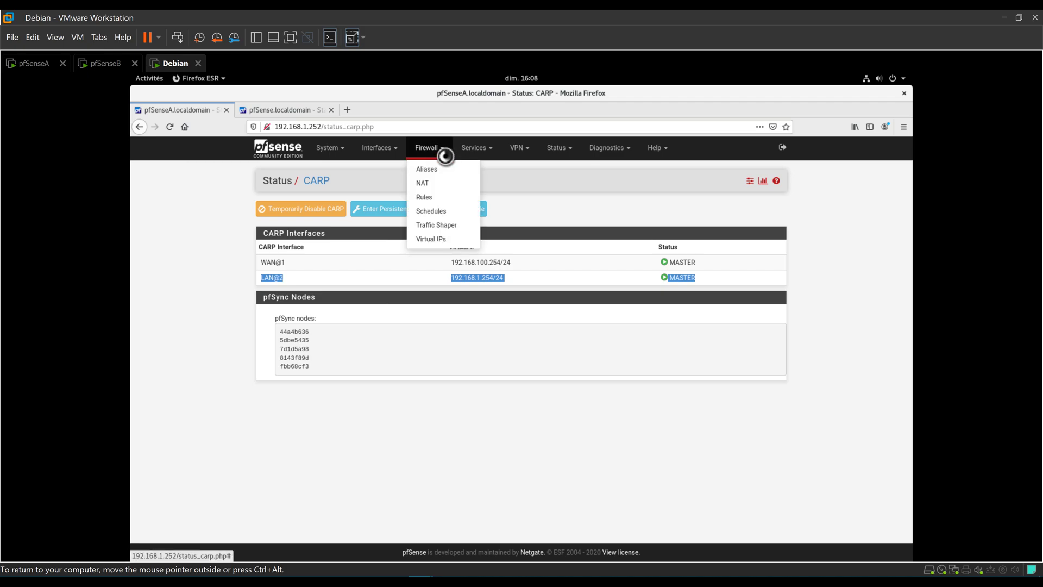
left_click(435, 182)
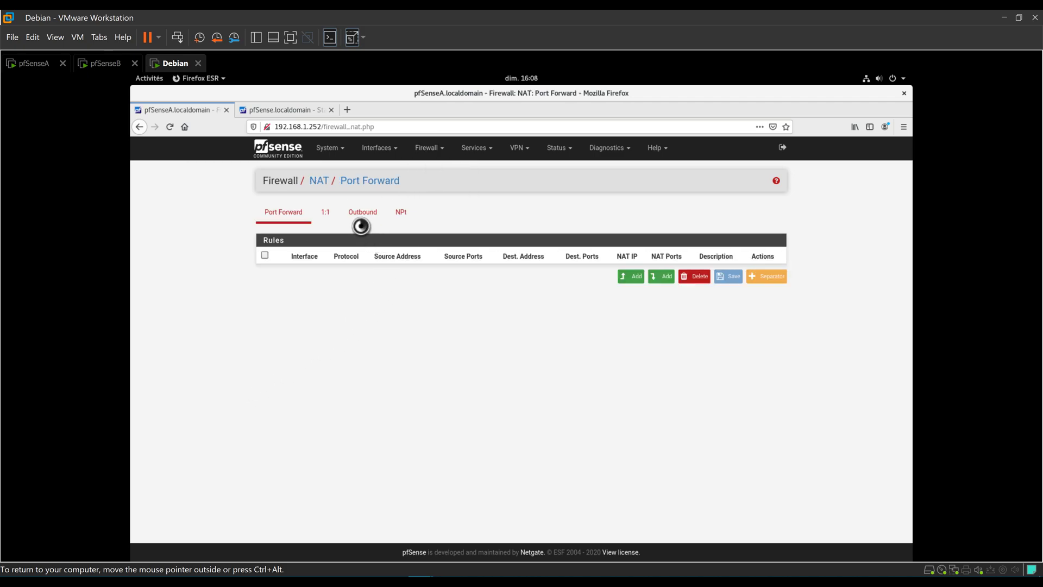
left_click(371, 214)
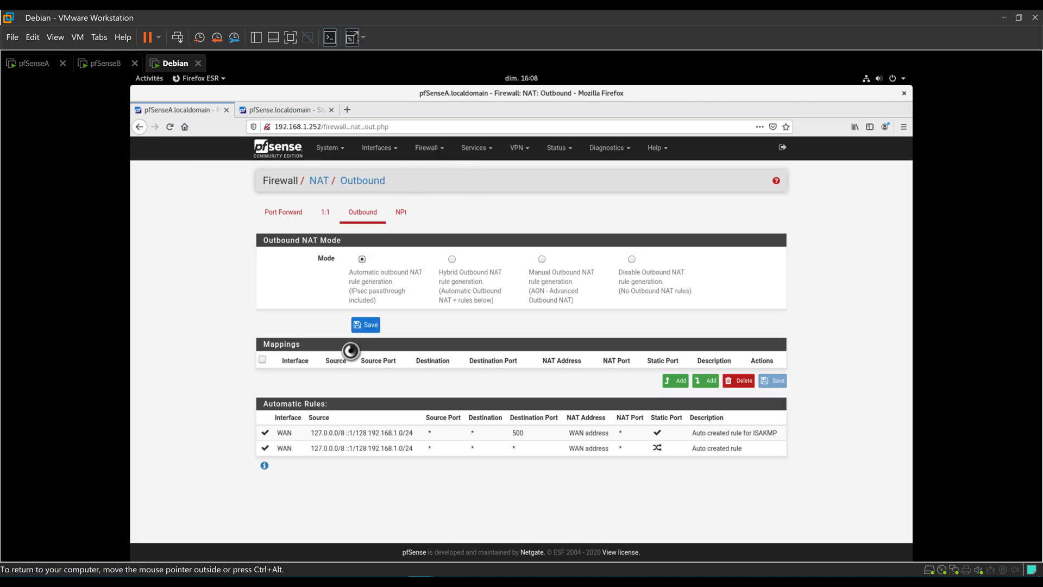
left_click_drag(437, 273, 513, 274)
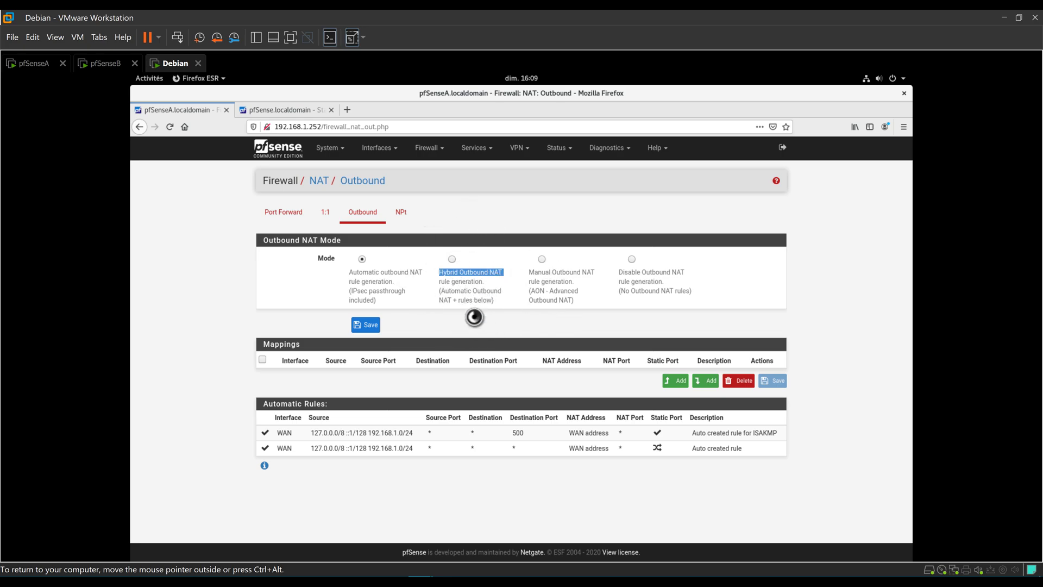
left_click(450, 258)
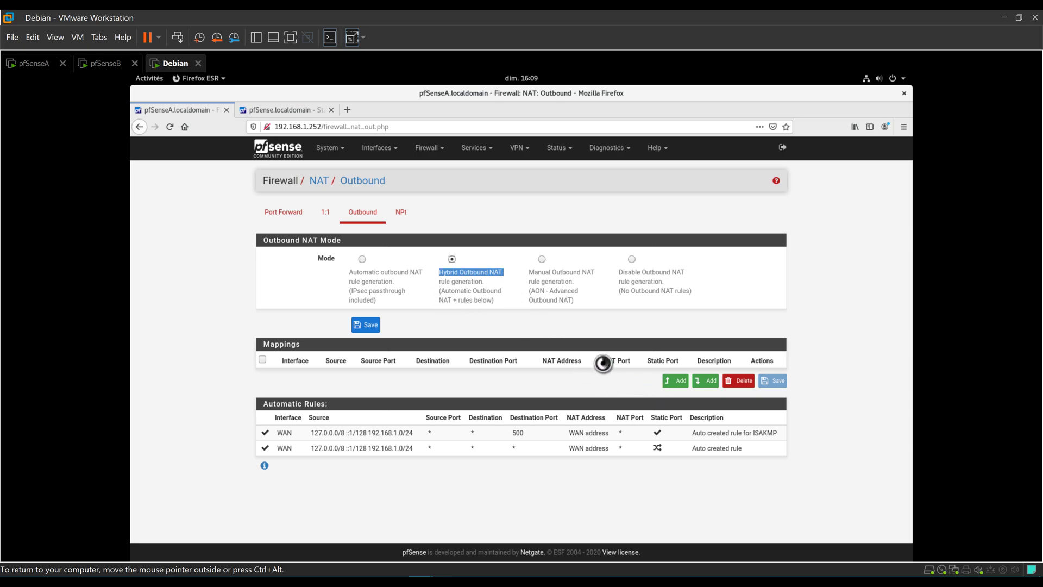
left_click(363, 325)
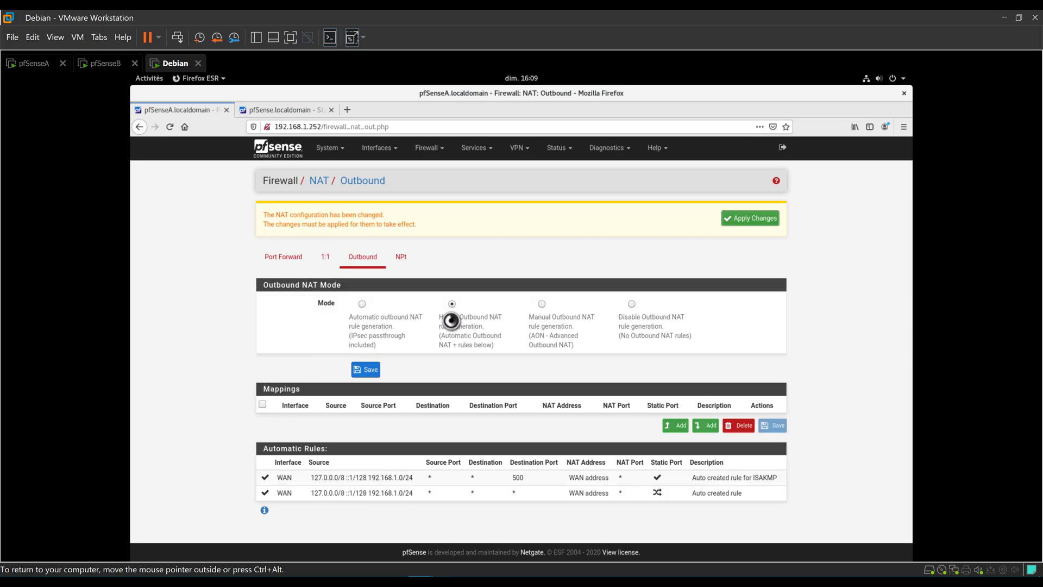
left_click(746, 220)
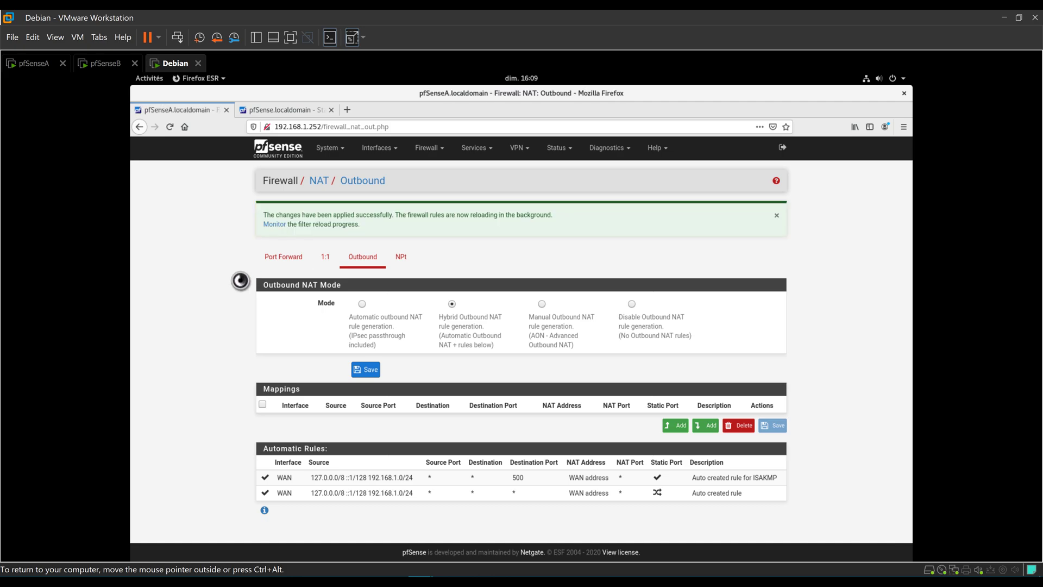
Add a new IPv4 outbound NAT mapping with source network 192.168.1.0/24.
left_click(679, 425)
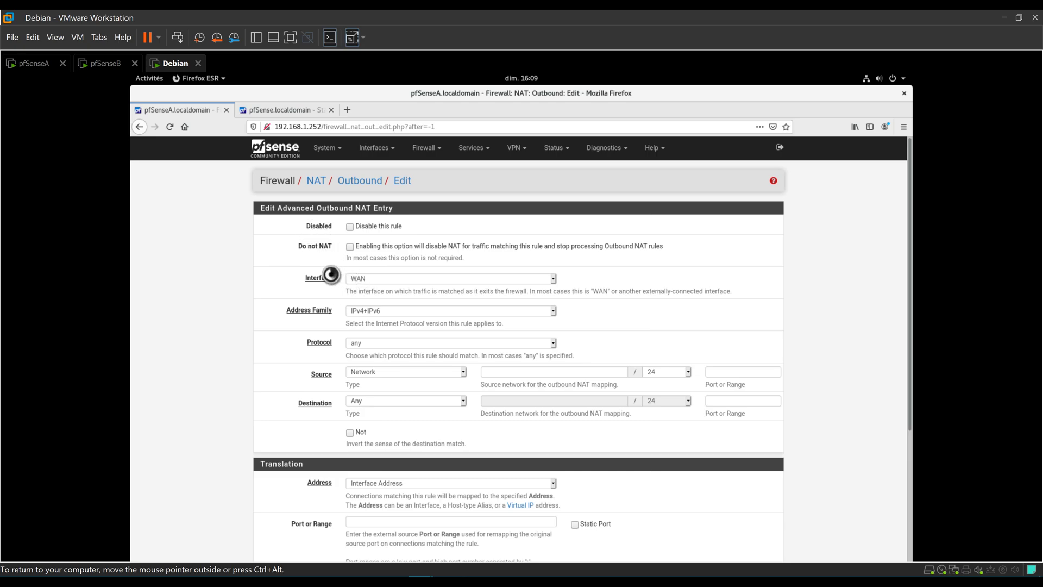
left_click(374, 314)
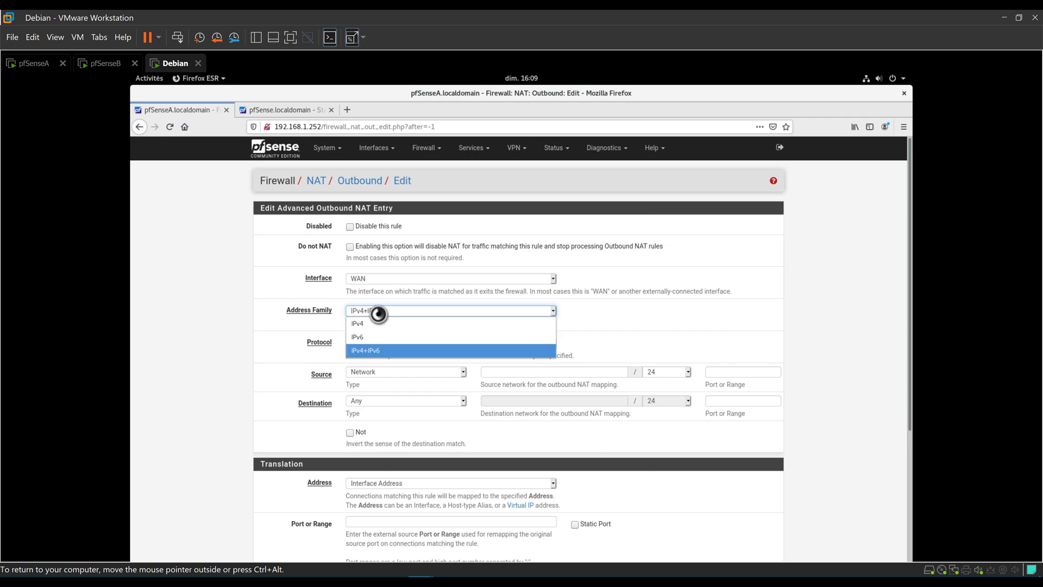
left_click(375, 324)
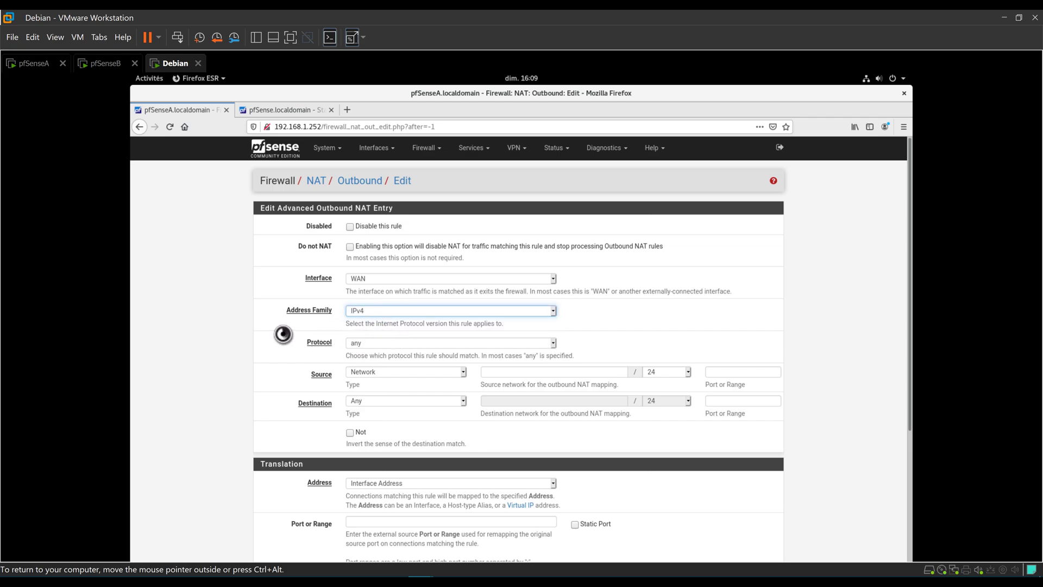
scroll(325, 332, "down", 2)
scroll(349, 331, "down", 1)
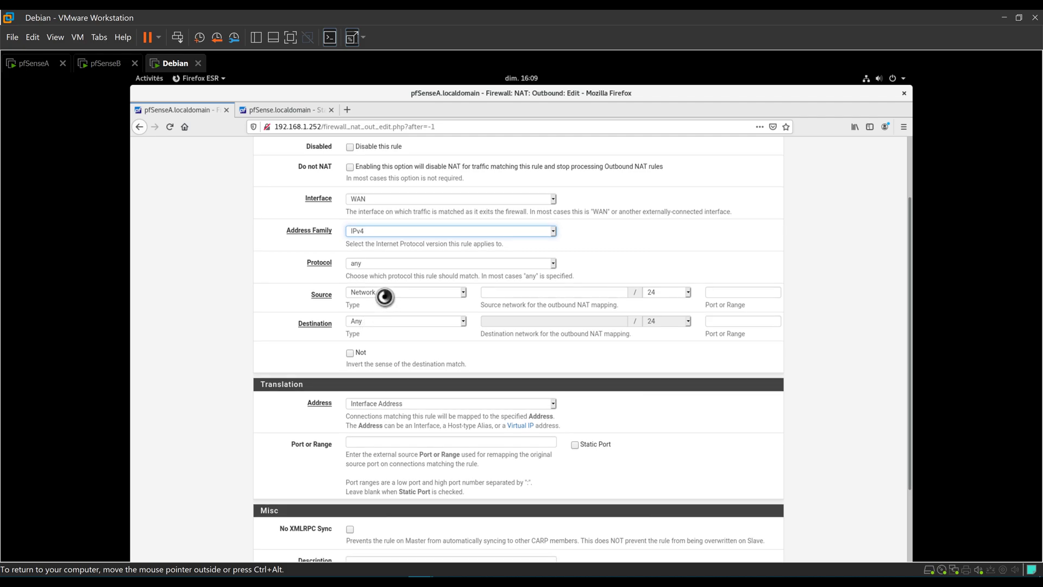
left_click(385, 296)
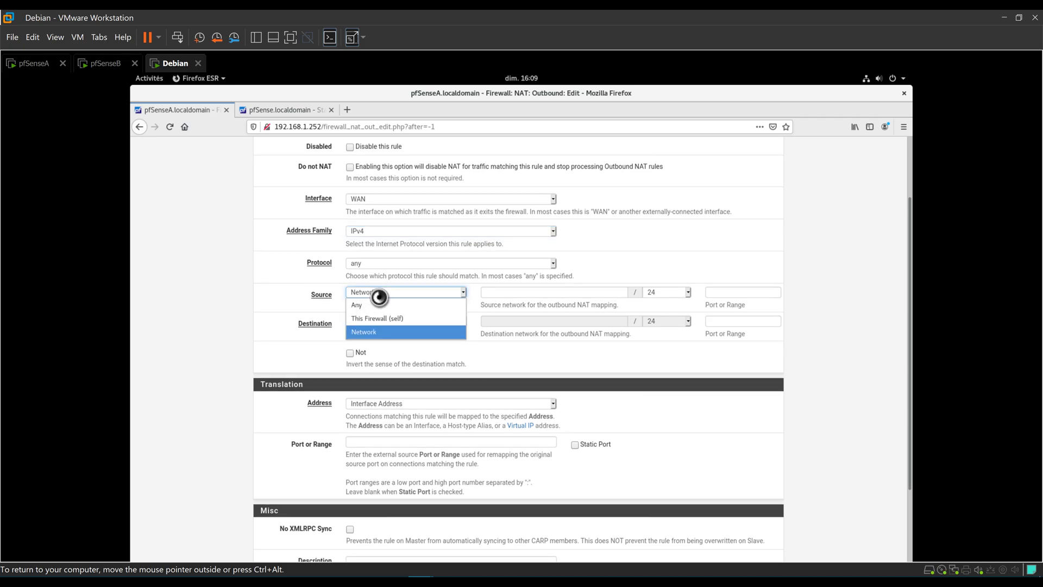
left_click(514, 295)
left_click(512, 295)
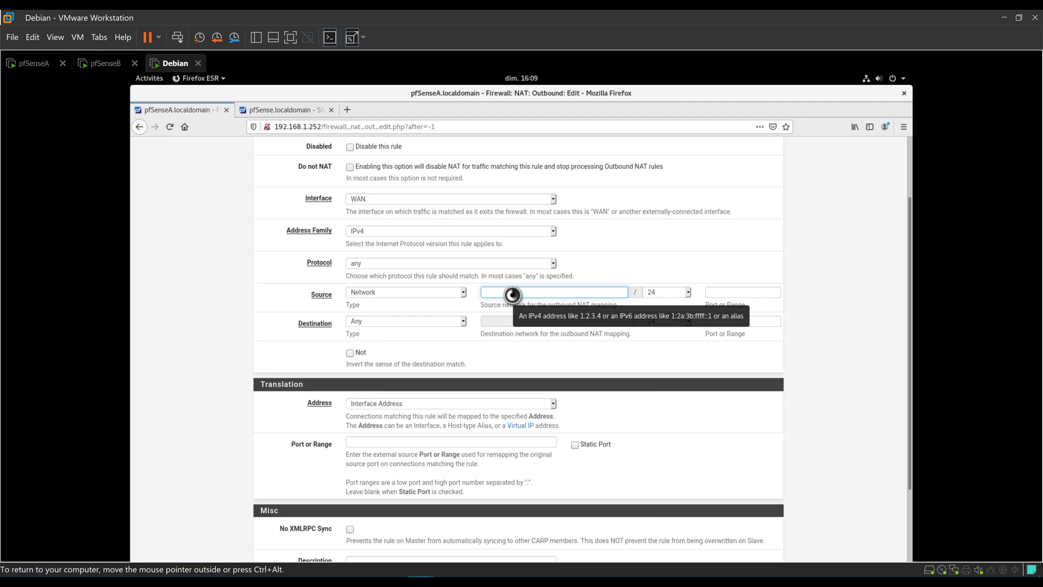
type("19")
type("2.1")
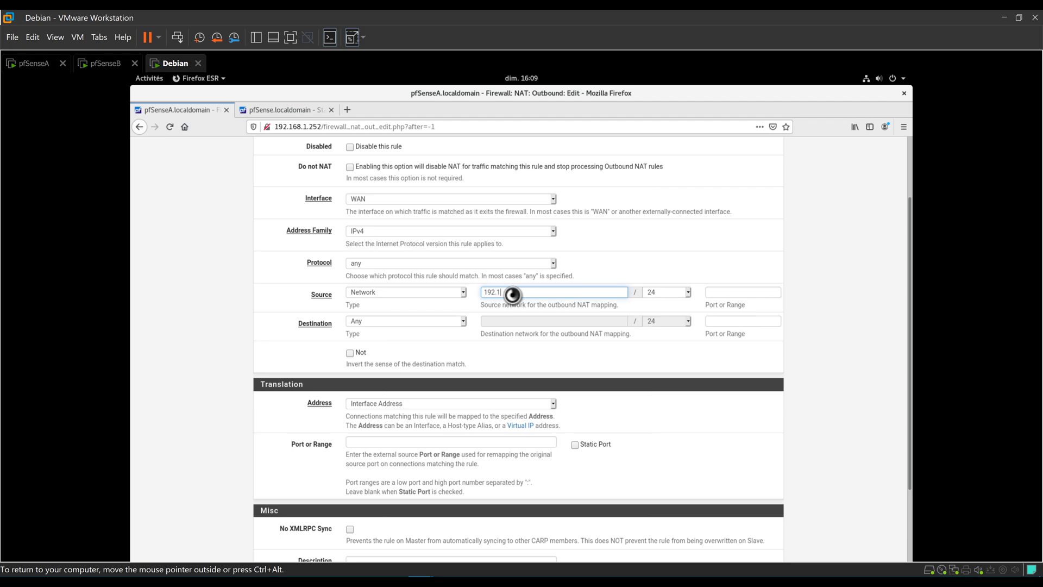
type("68.1.0")
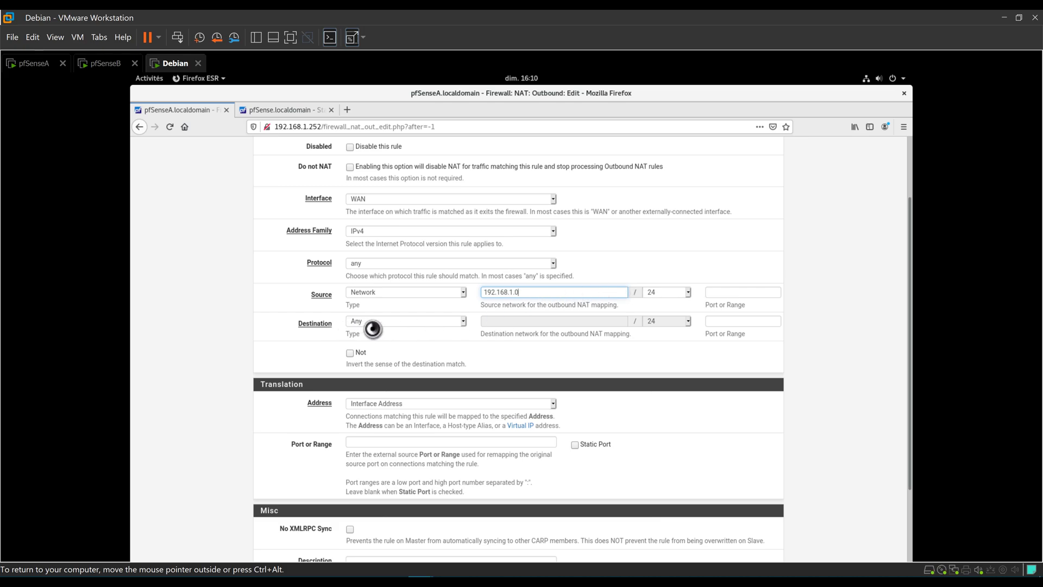
Describe the mapping as 'Adresse VIP sur WAN' and save it.
scroll(465, 330, "down", 3)
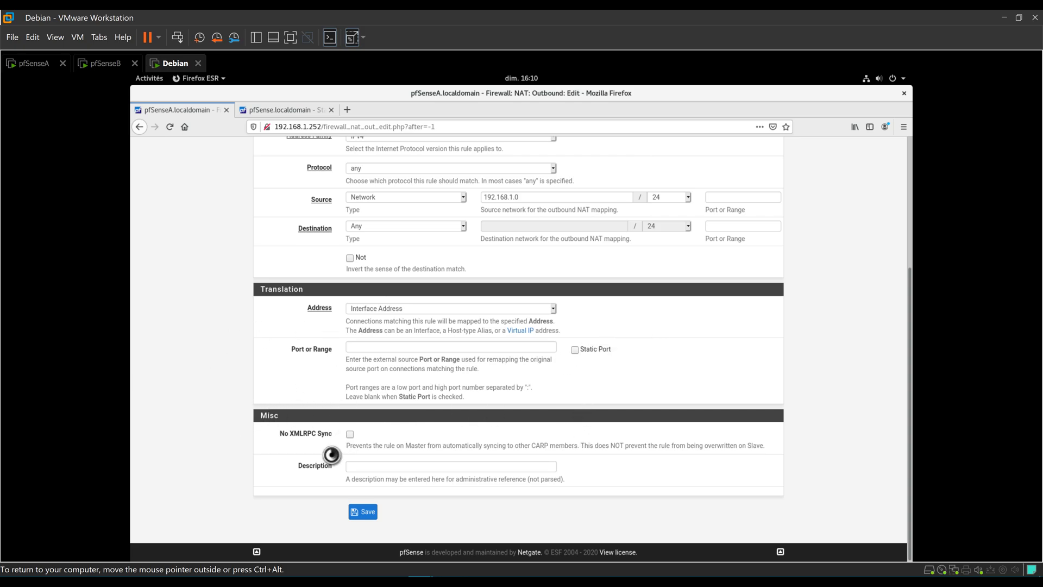
left_click(375, 465)
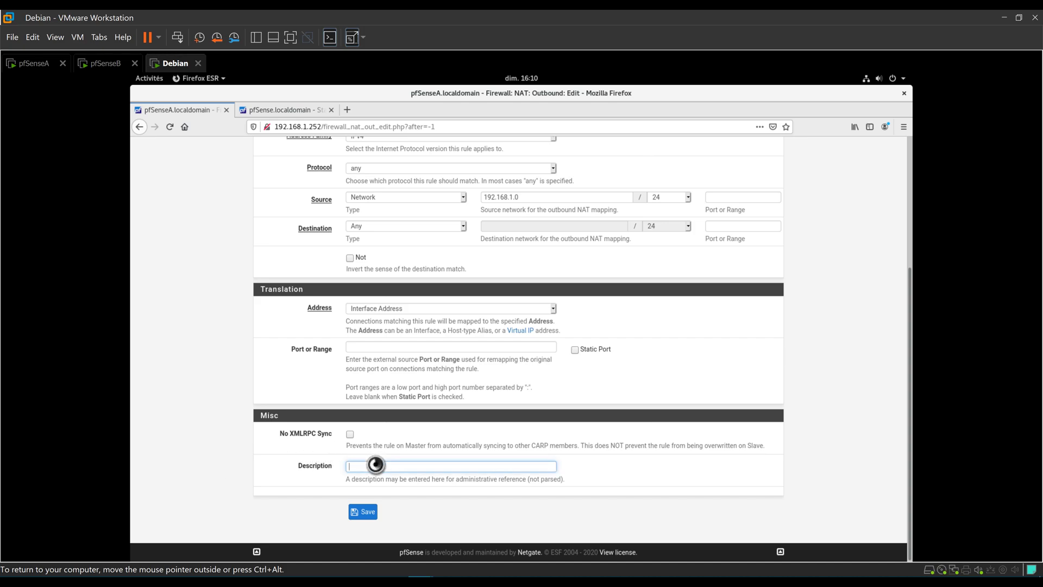
type("Adresse VIP sur WAN")
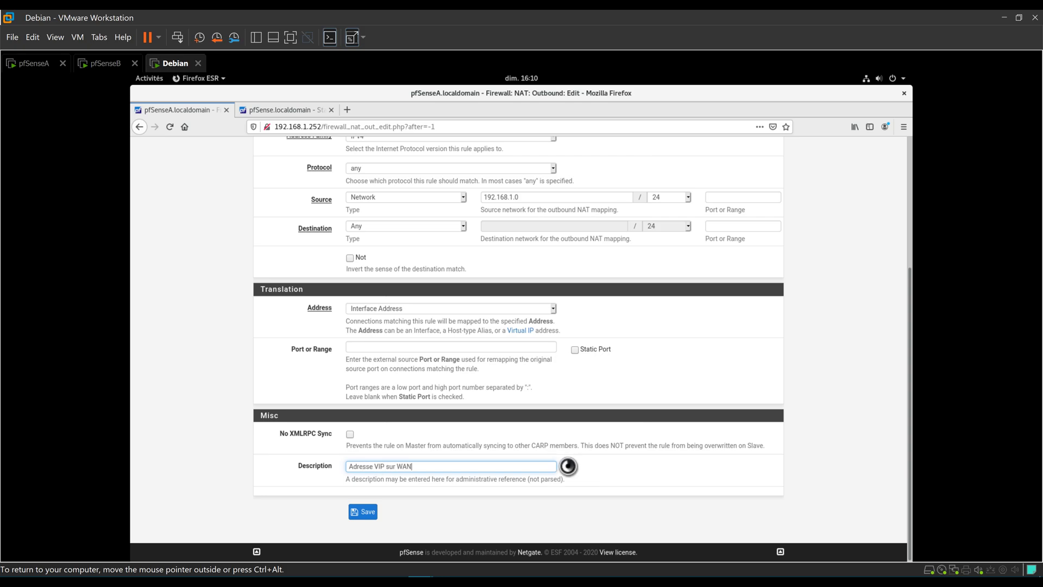
left_click(362, 511)
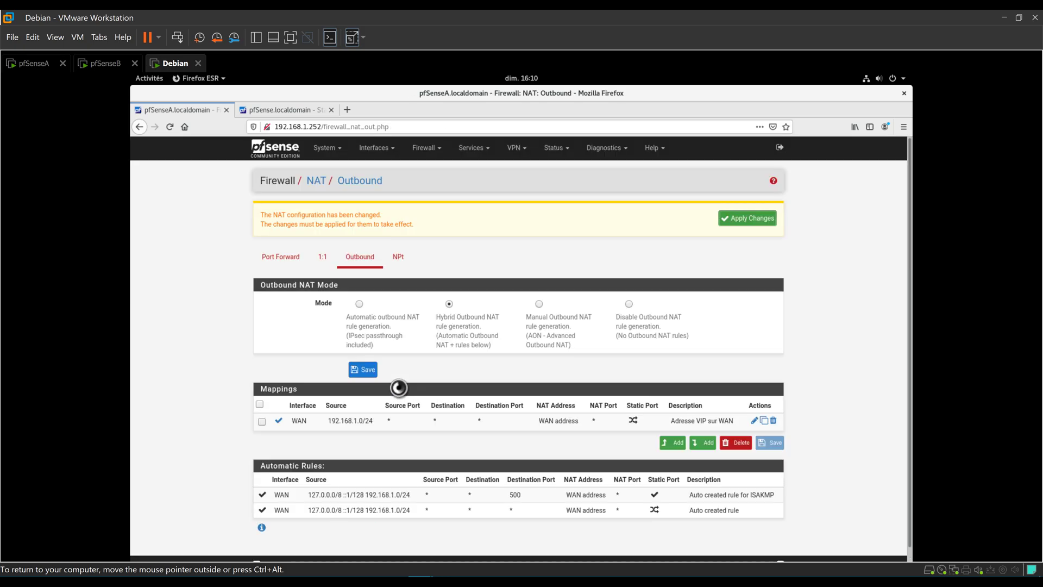
Apply the pending outbound NAT changes on pfSenseA so its firewall rules reload.
left_click(749, 218)
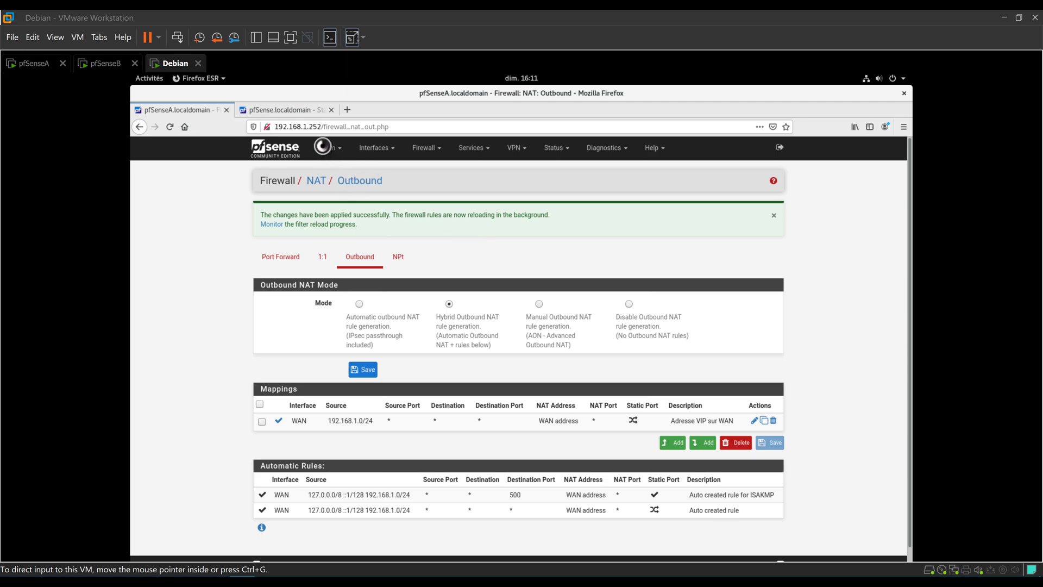
left_click(324, 142)
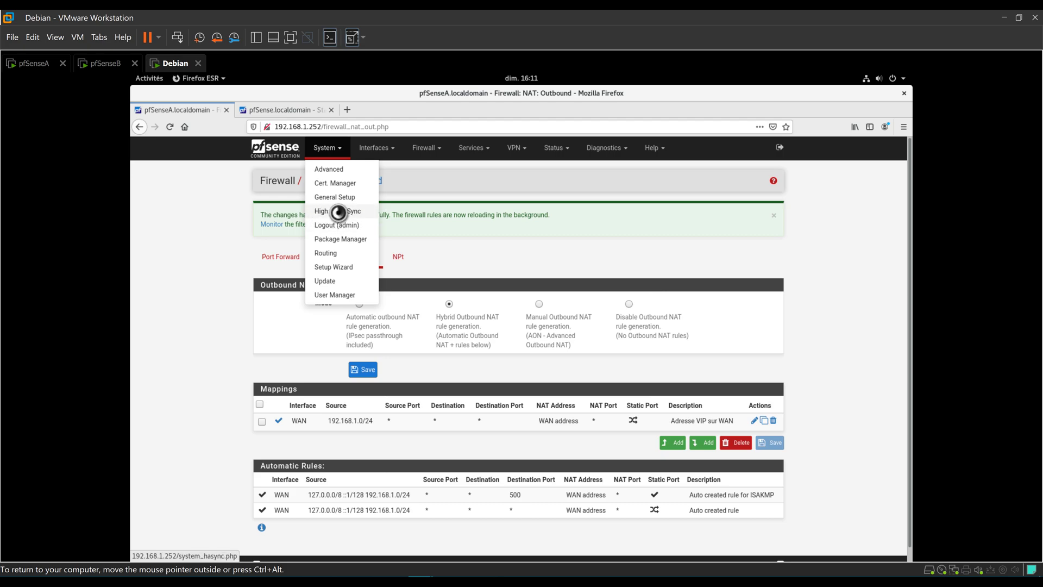
Go to System > High Avail. Sync and review the still-empty pfsync and XMLRPC Sync sections.
left_click(346, 212)
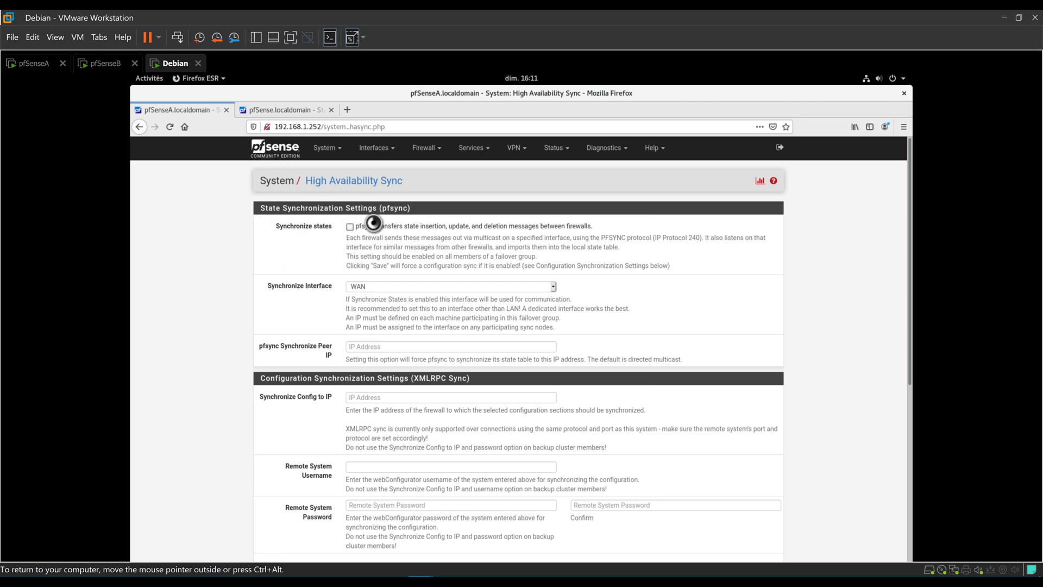
left_click_drag(408, 208, 377, 209)
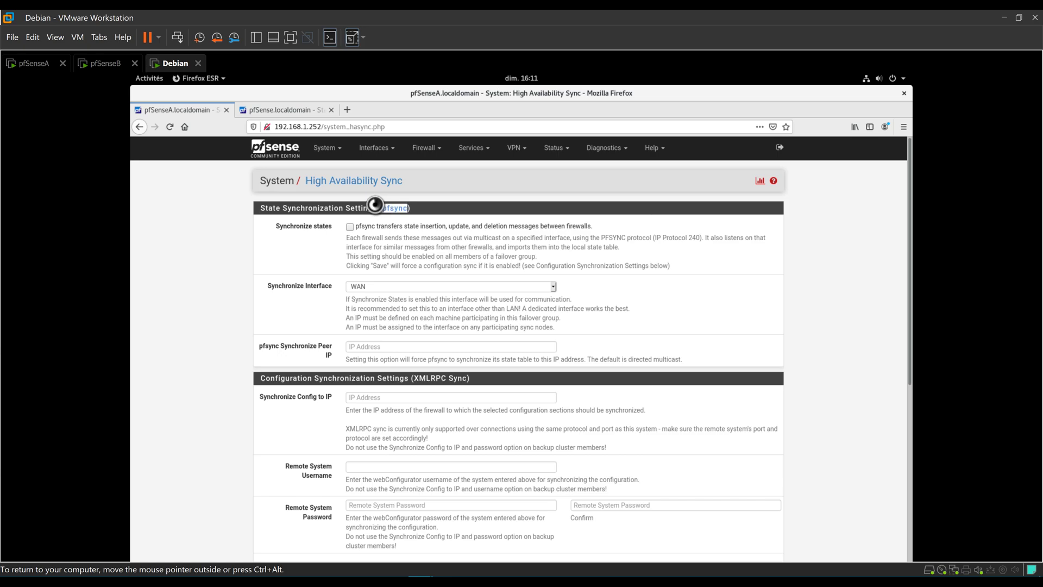
left_click_drag(469, 378, 410, 376)
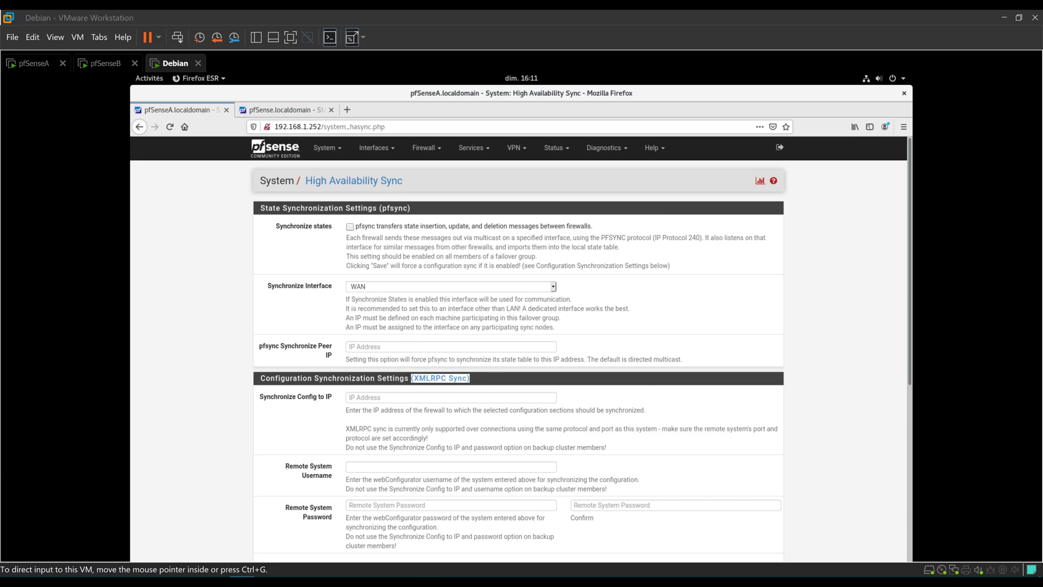
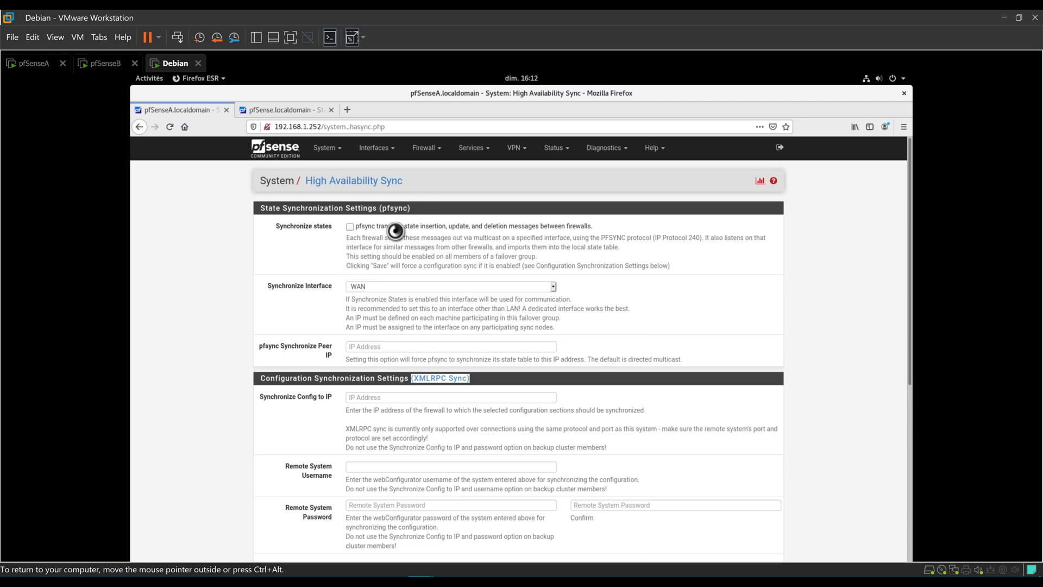
Enable pfsync state synchronization over LAN with 192.168.1.253 as the peer IP.
left_click(350, 227)
left_click(377, 286)
left_click(417, 302)
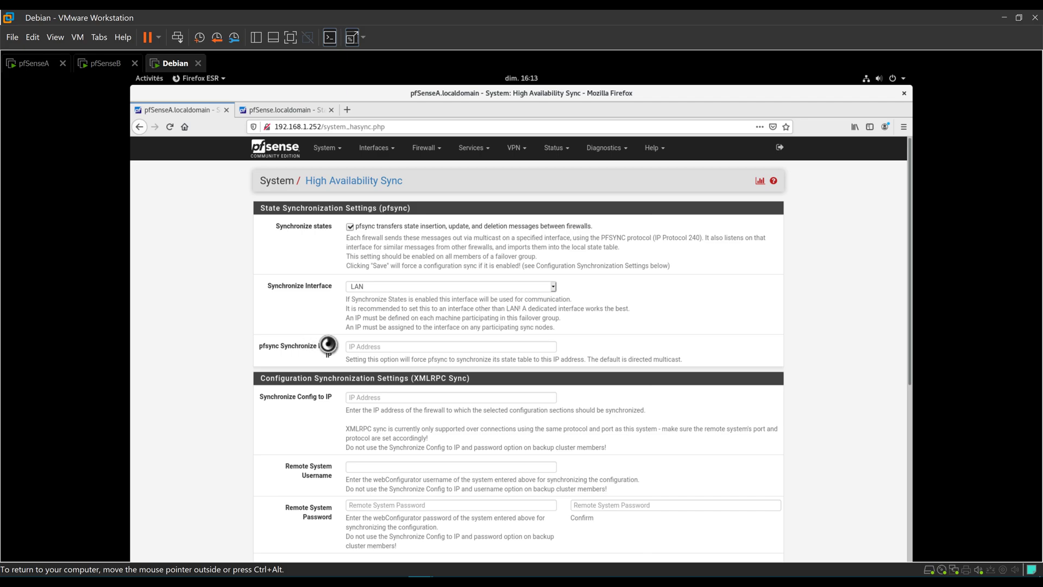
left_click(370, 348)
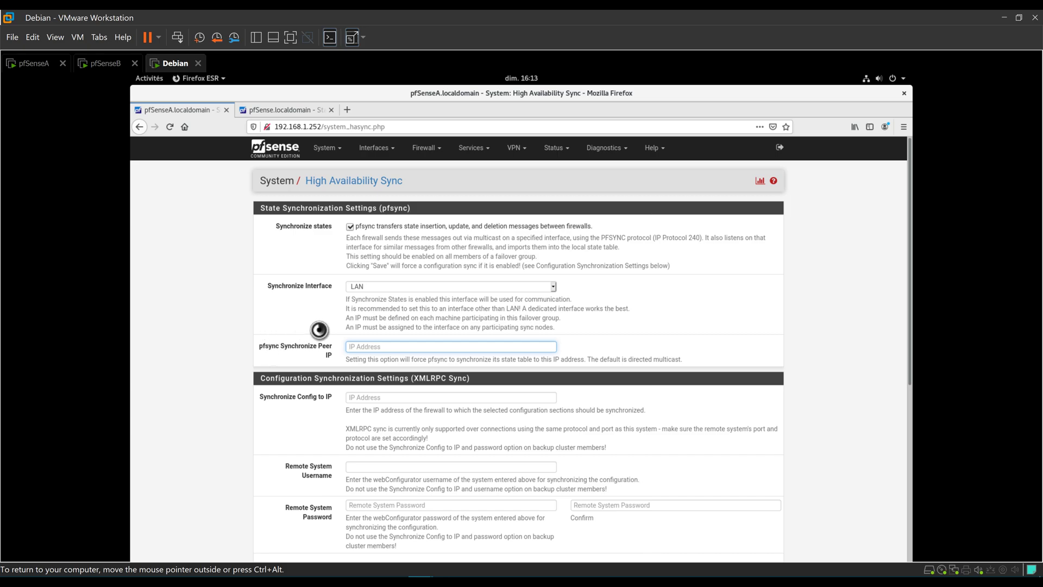
type("192.168.1.2")
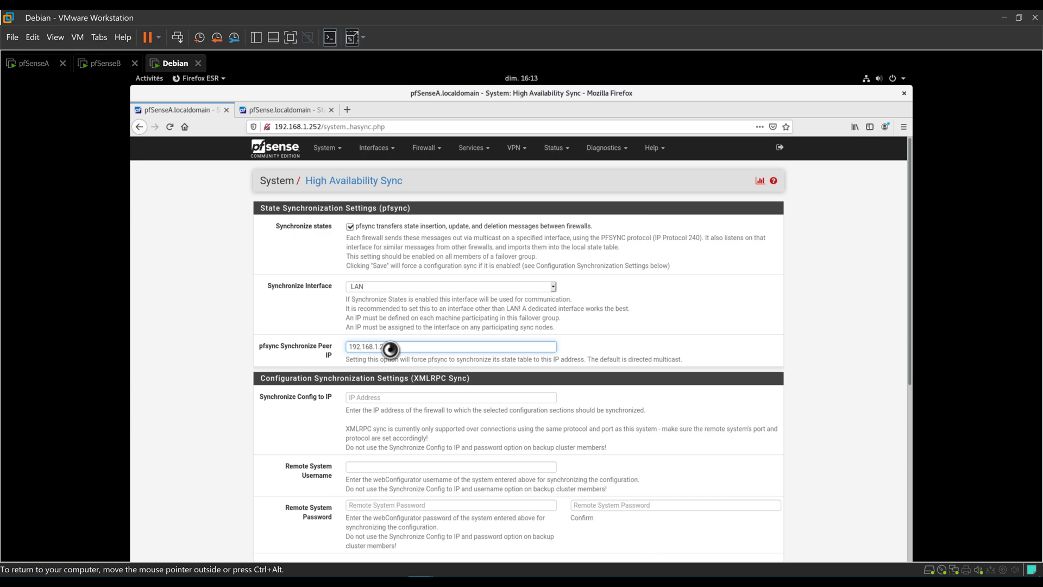
scroll(390, 349, "down", 3)
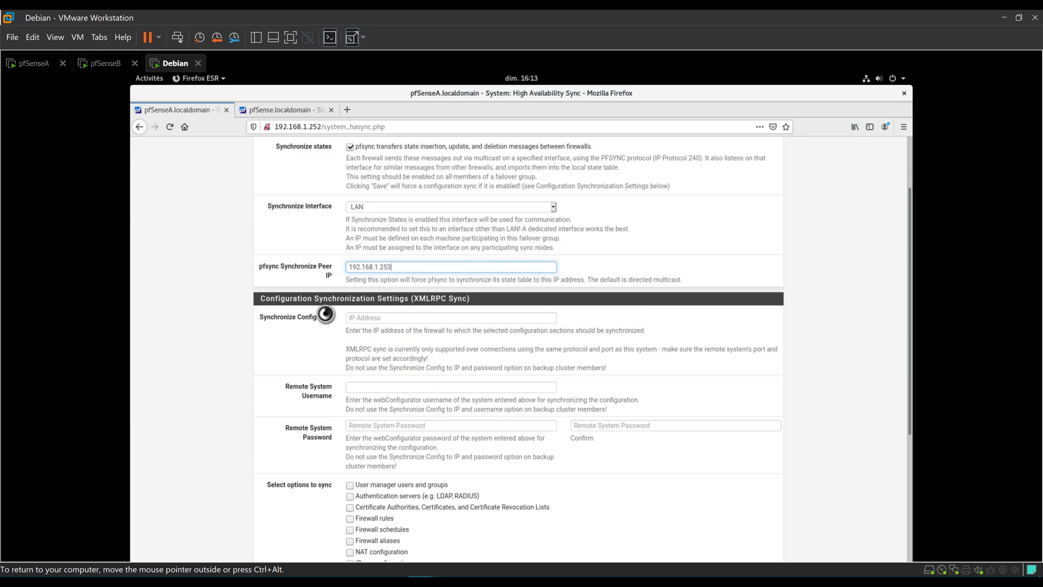
scroll(326, 293, "down", 1)
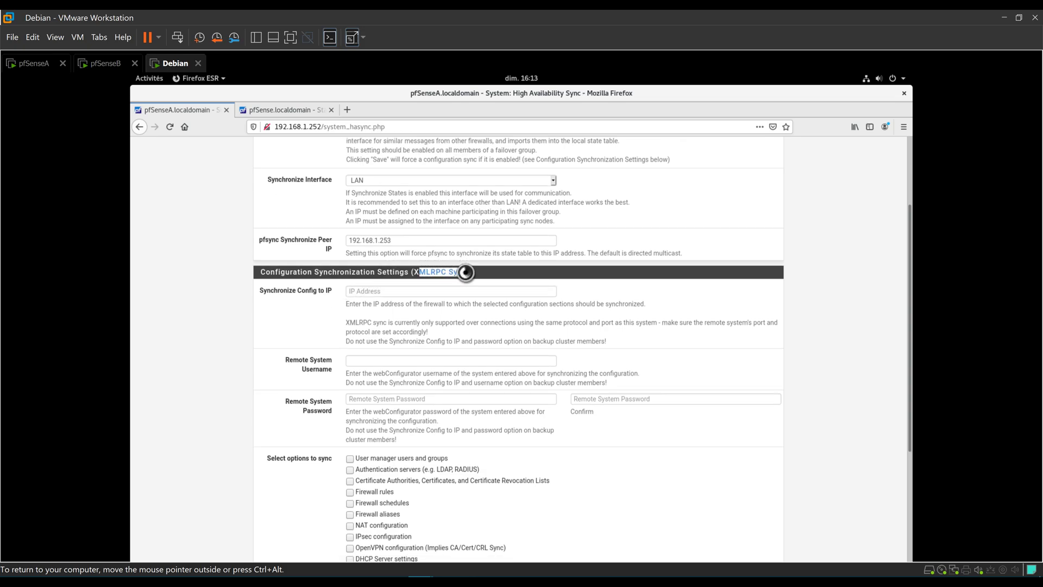
Point XMLRPC config sync at 192.168.1.253 with remote user admin and the password entered twice.
left_click(398, 292)
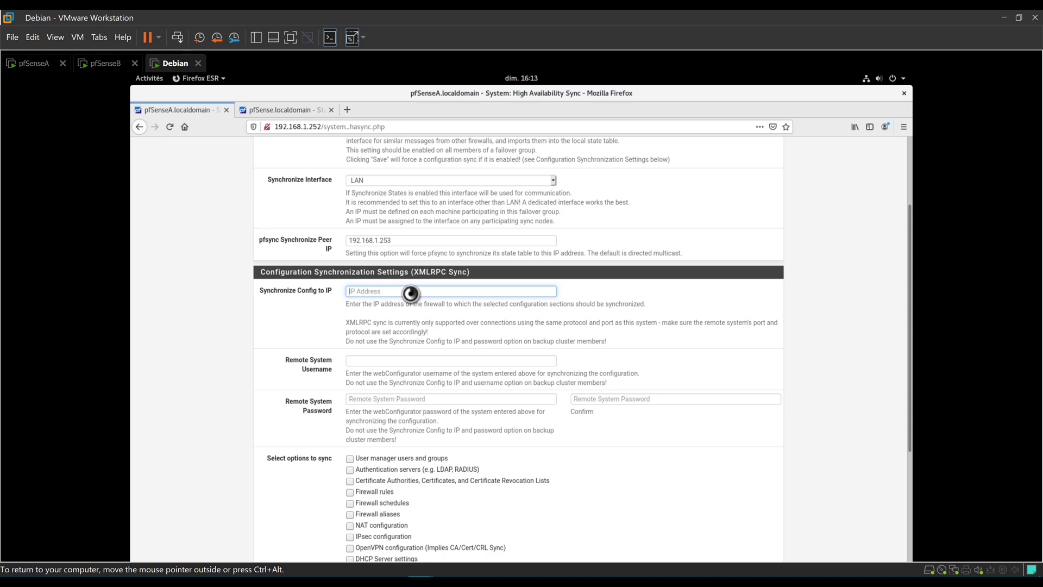
type("192.168.1.253")
scroll(342, 341, "down", 2)
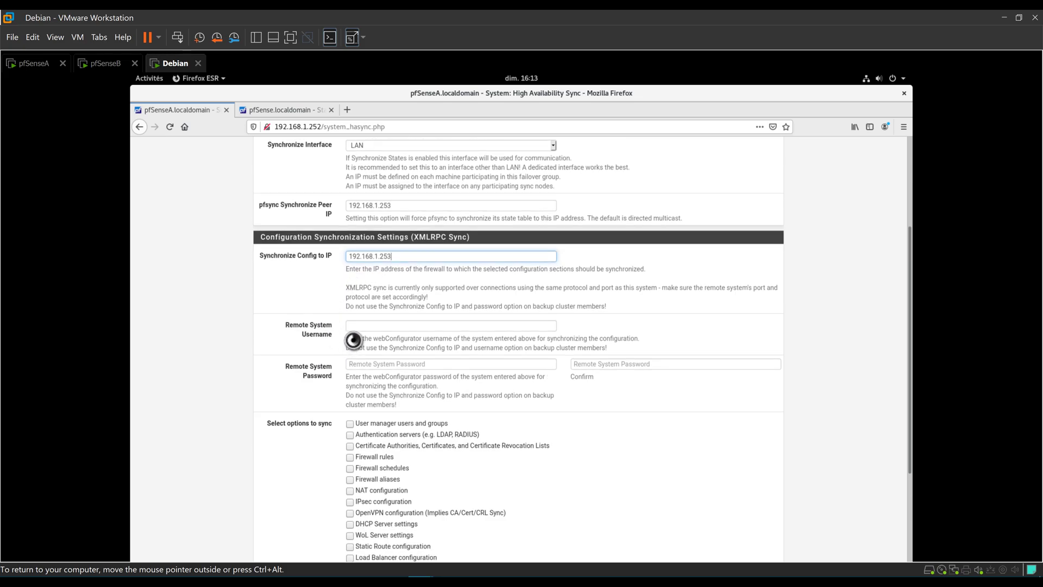
left_click(377, 308)
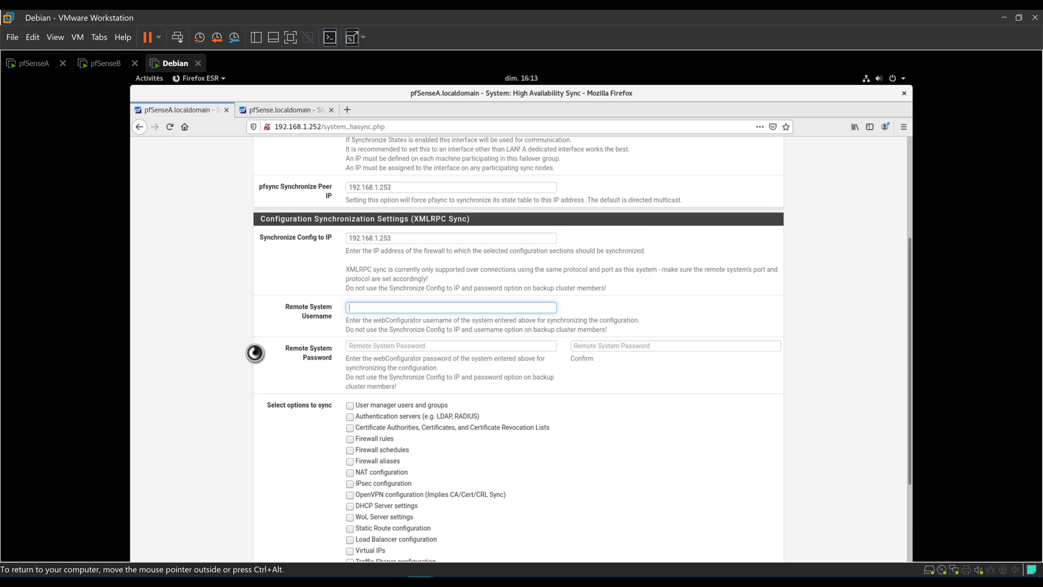
type("admin")
key("Tab")
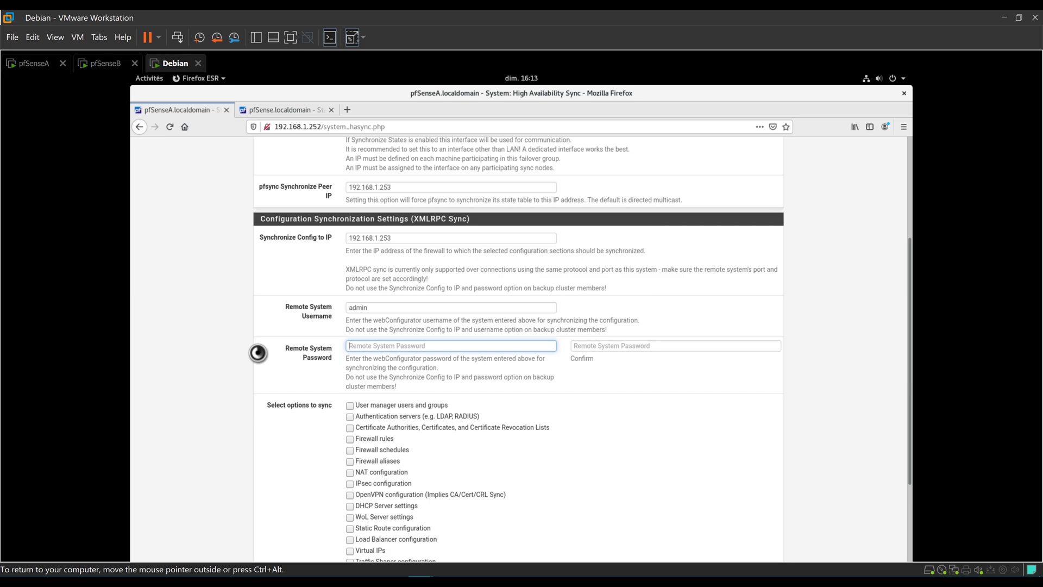
type("●●●●●●●●")
key("Tab")
type("●●●●●●●●")
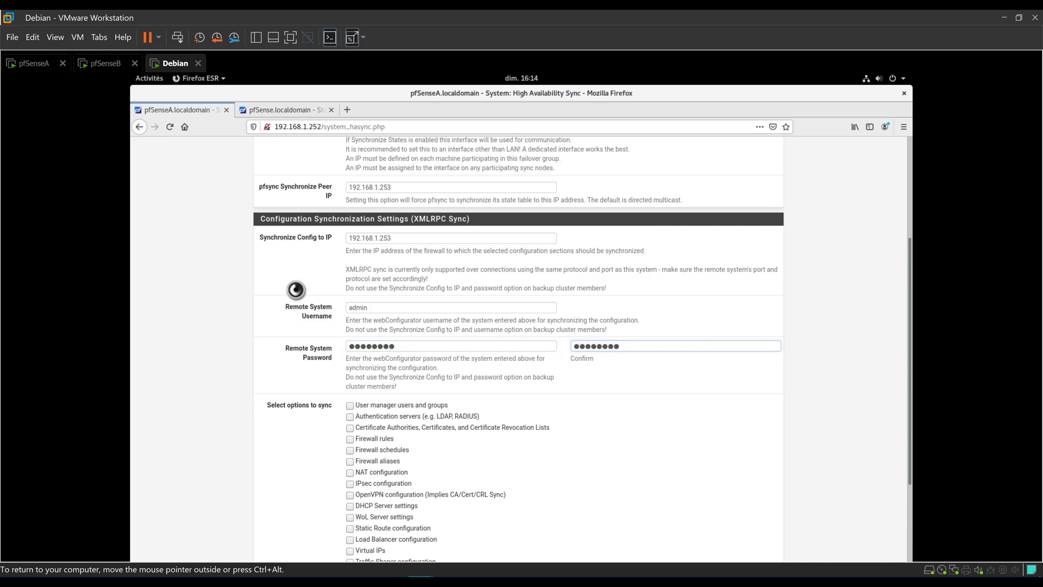
scroll(297, 289, "down", 4)
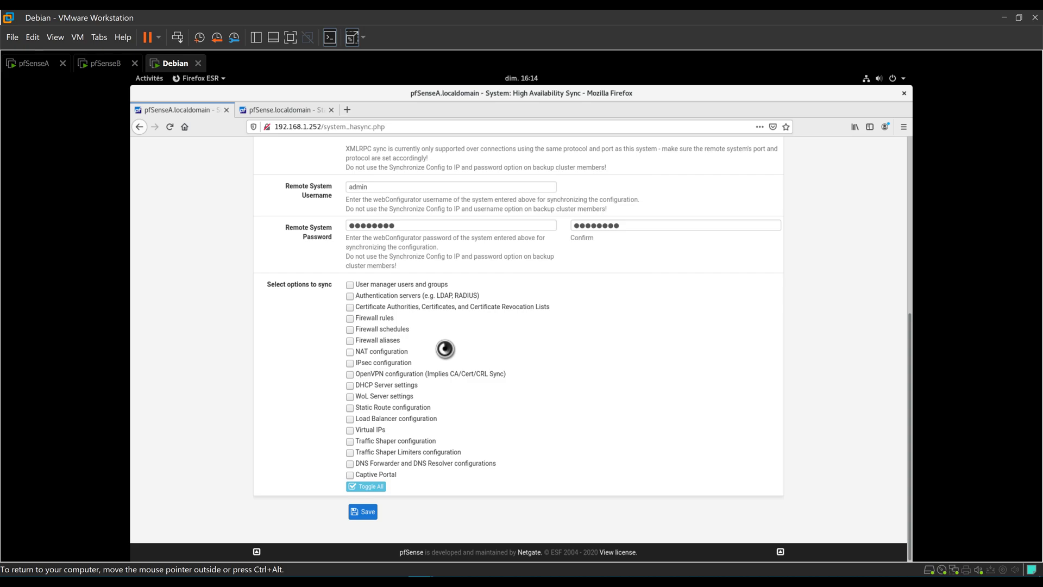
Use Toggle All to select every sync option, then save the High Avail. Sync page.
left_click(362, 487)
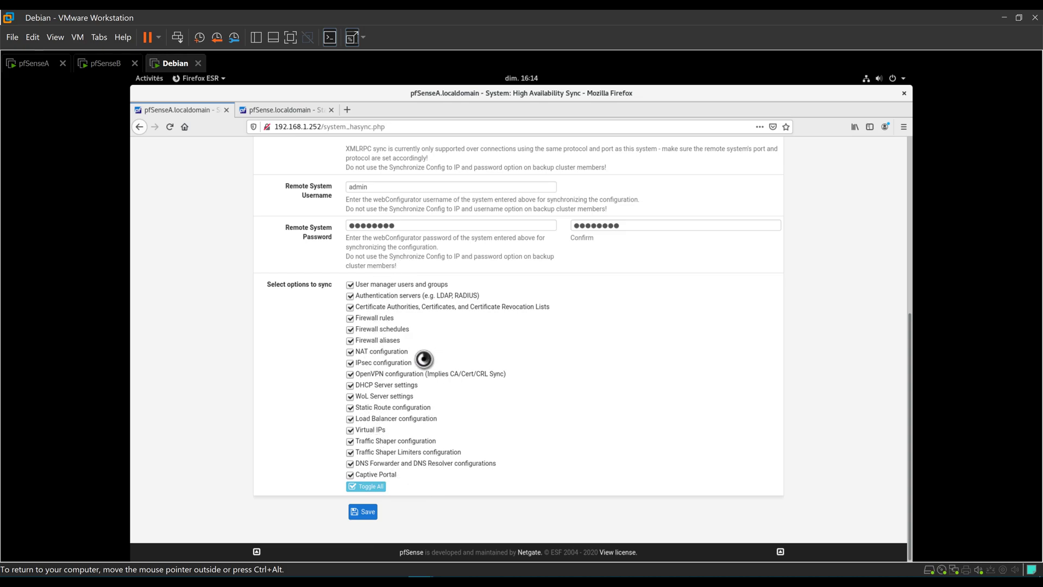
left_click(363, 511)
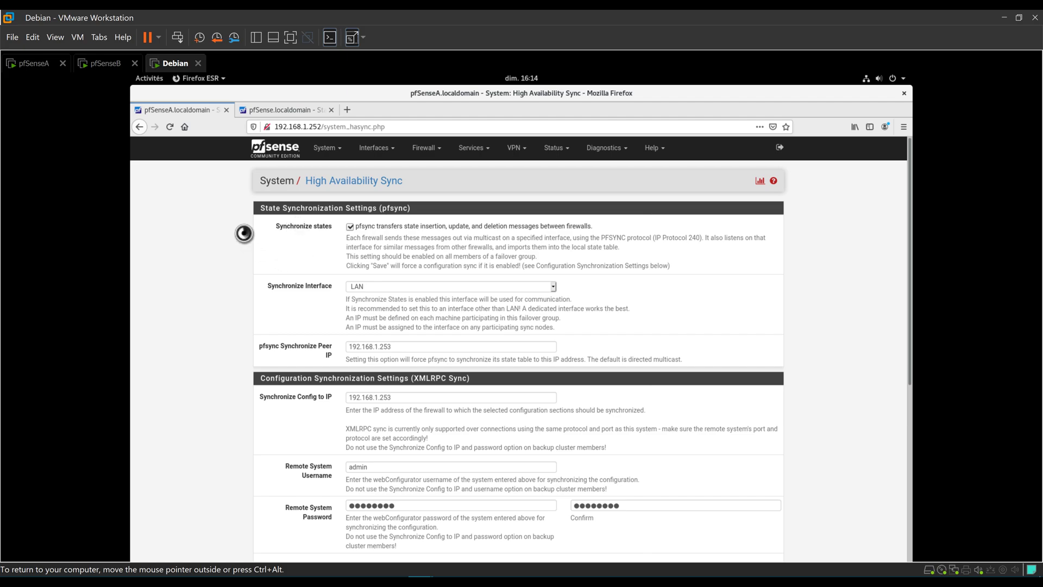
Open the LAN tab under Firewall > Rules on pfSenseA.
left_click(427, 146)
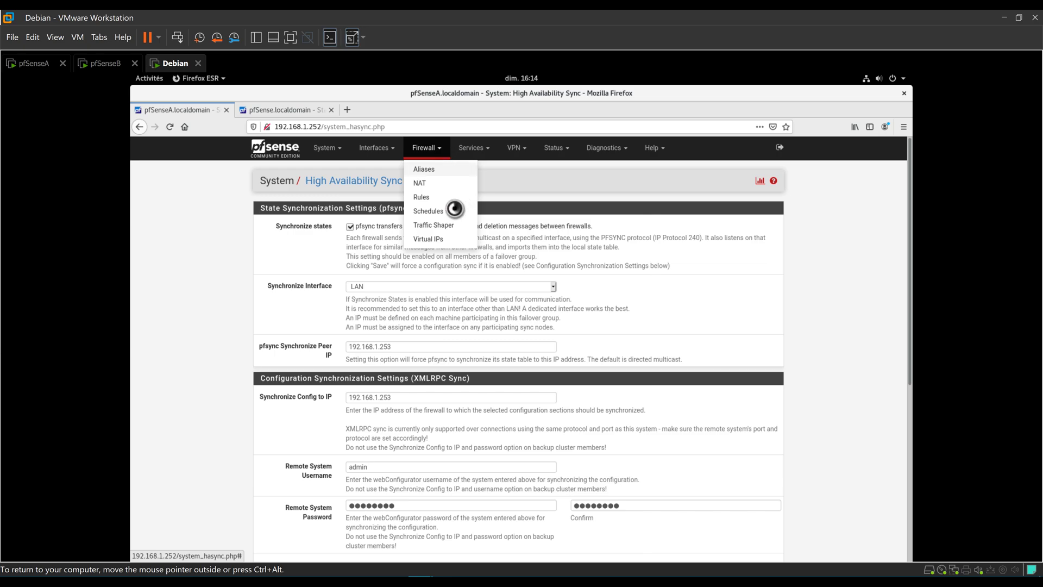
left_click(437, 198)
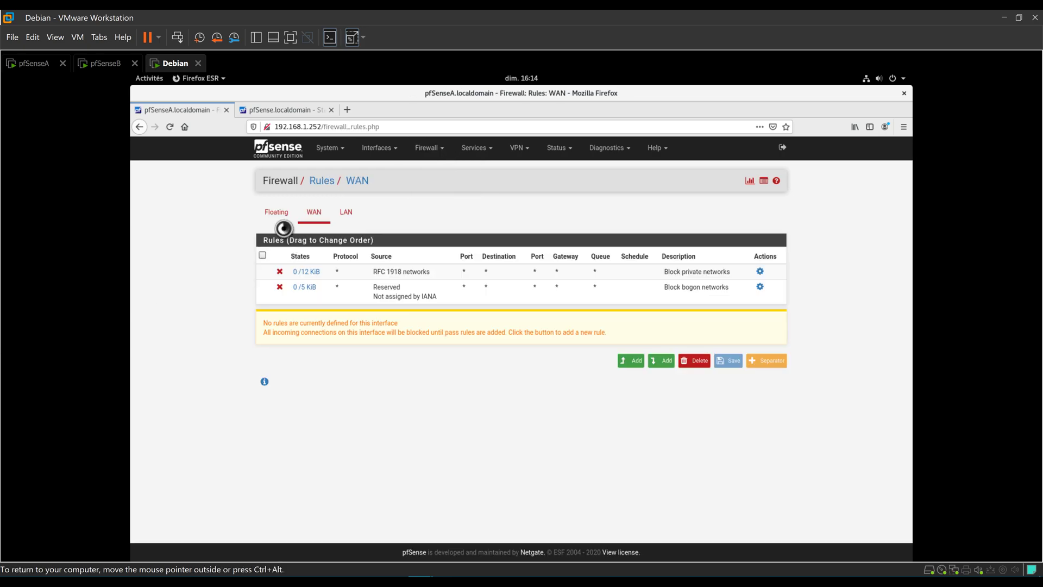
left_click(344, 211)
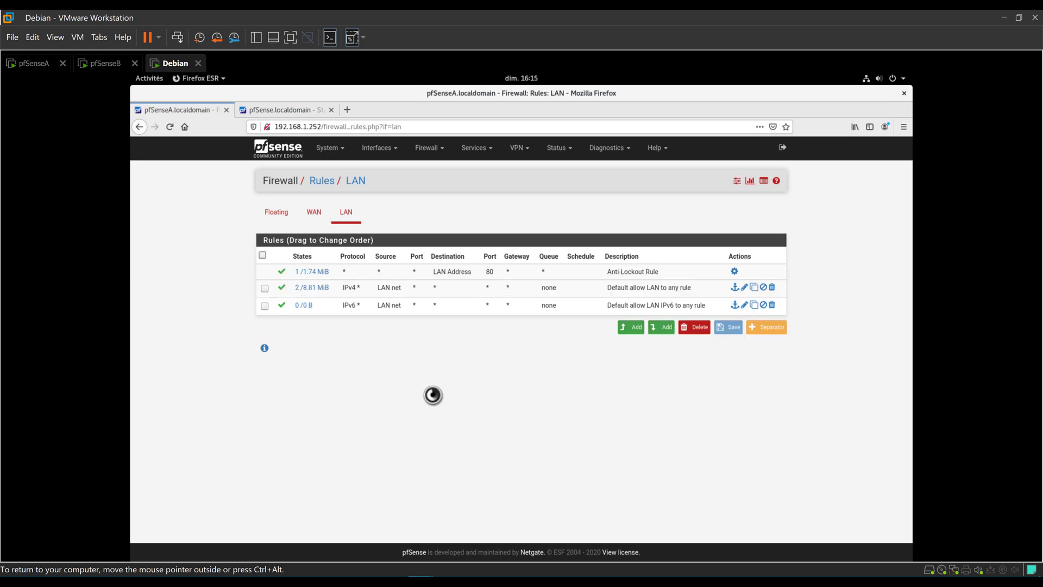
Look over pfSenseB's LAN rules, then start a new rule at the top of pfSenseA's LAN list.
left_click(285, 109)
left_click(429, 147)
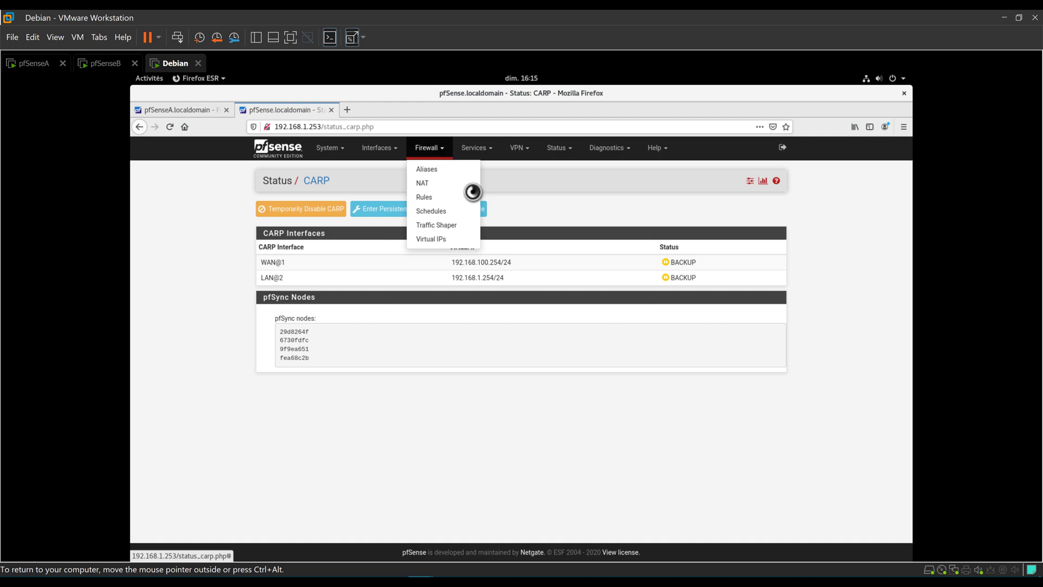
left_click(434, 200)
left_click(346, 213)
left_click(284, 152)
left_click(179, 110)
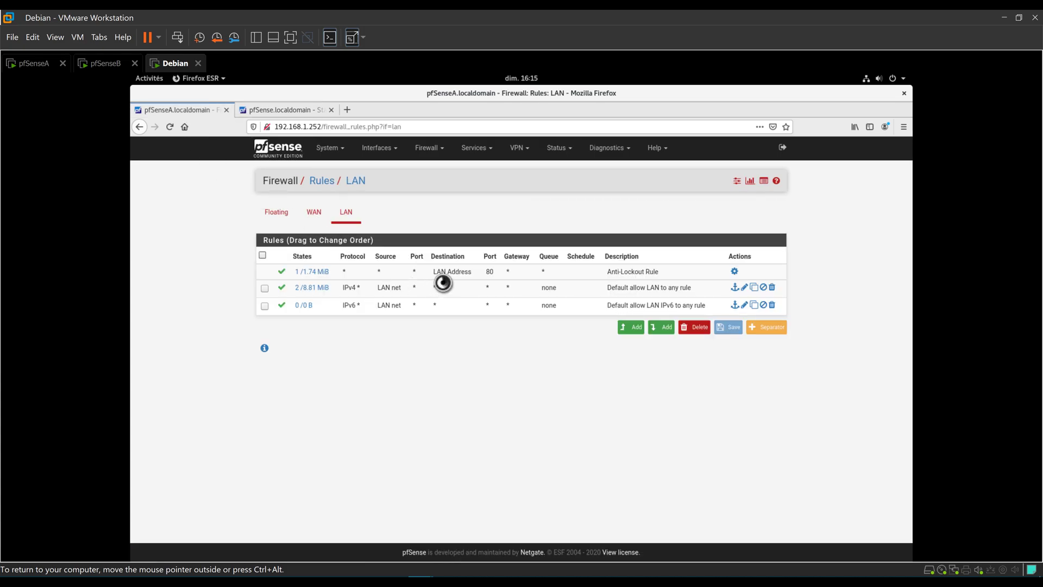
left_click(631, 327)
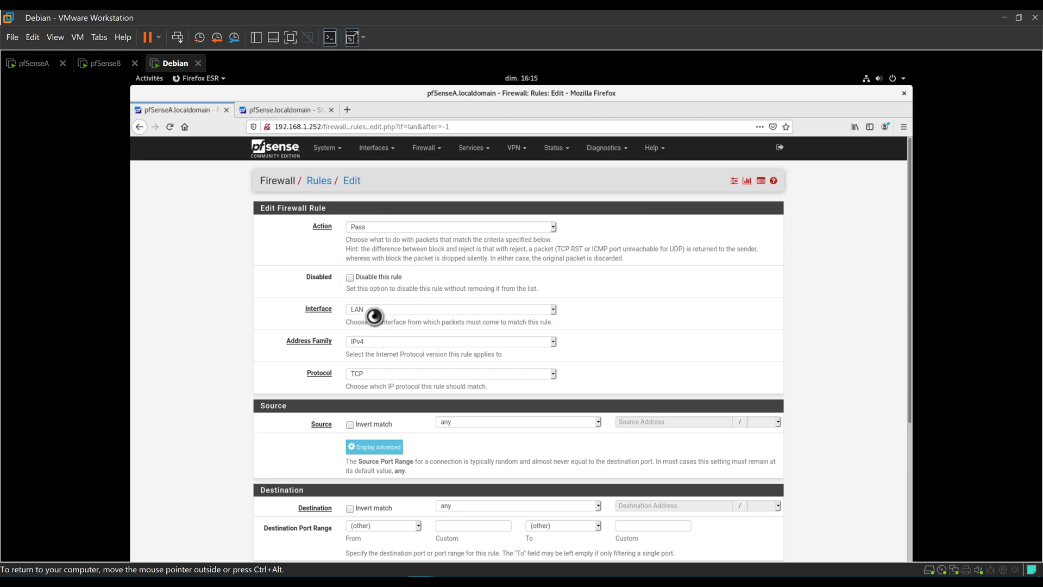
Set the new rule's source to LAN net and its destination to This Firewall.
scroll(345, 338, "down", 2)
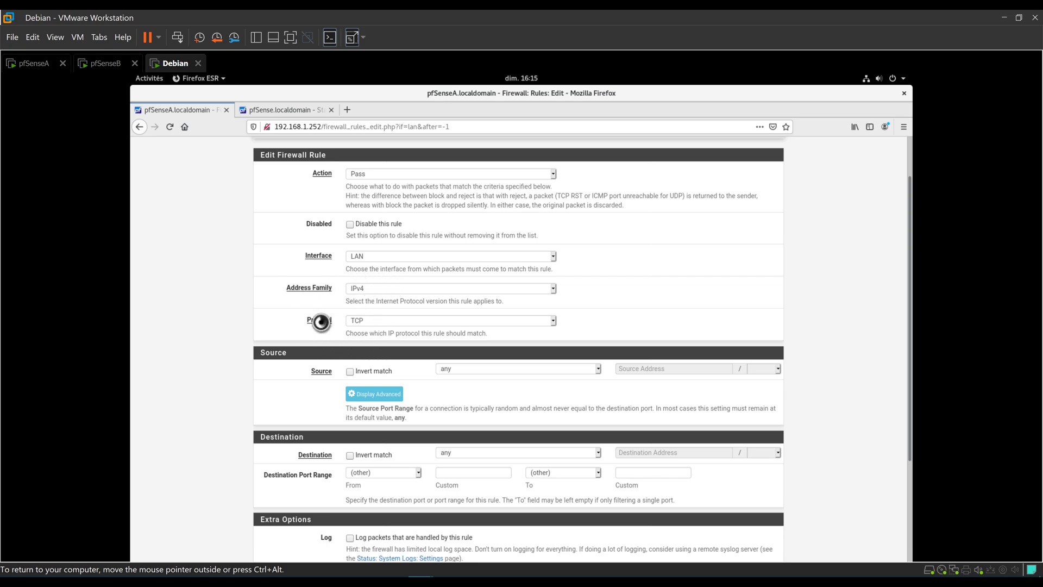
scroll(429, 323, "down", 2)
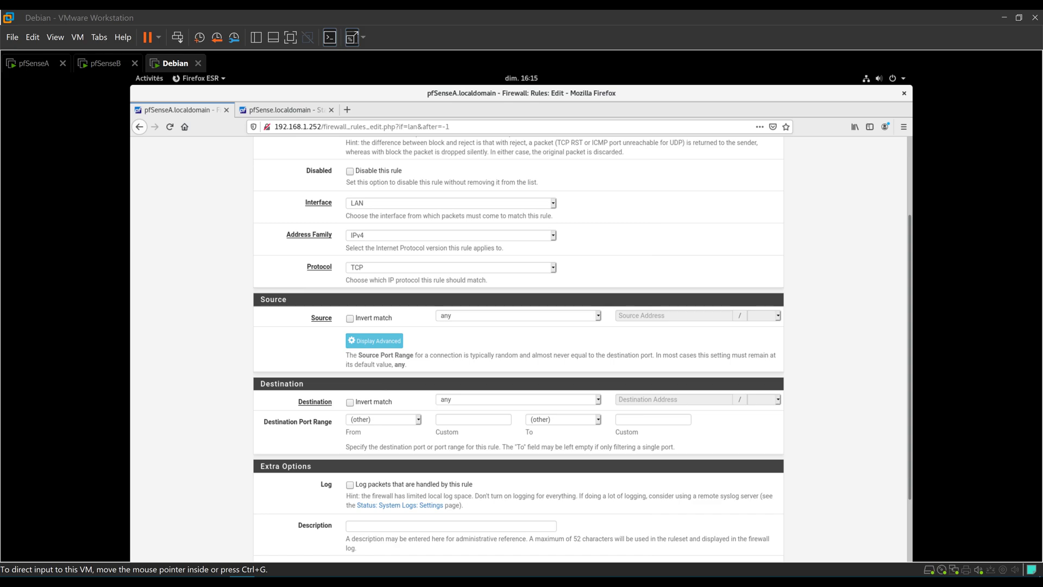
left_click(465, 315)
left_click(468, 421)
scroll(402, 363, "down", 1)
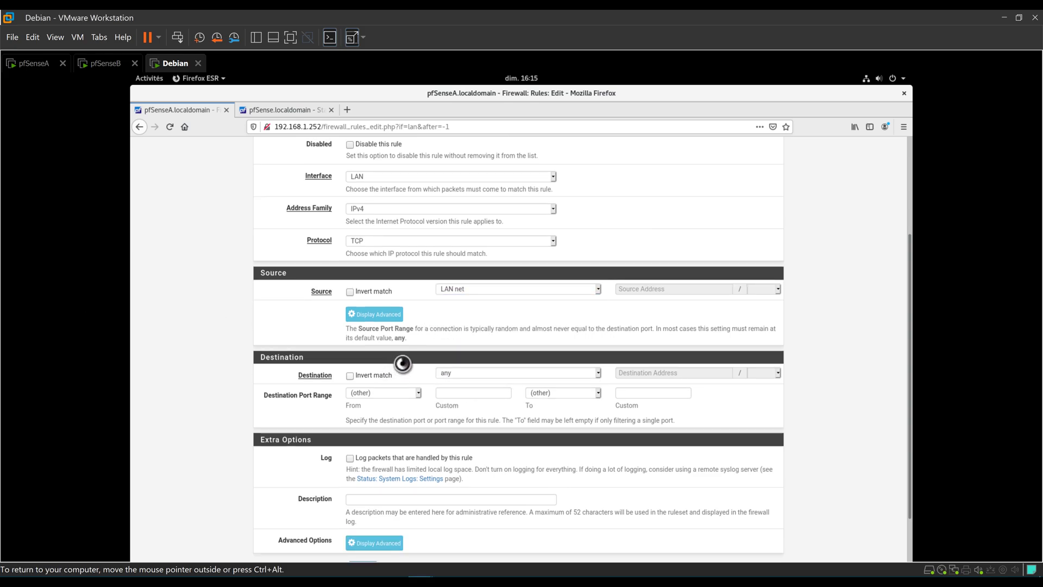
left_click(456, 369)
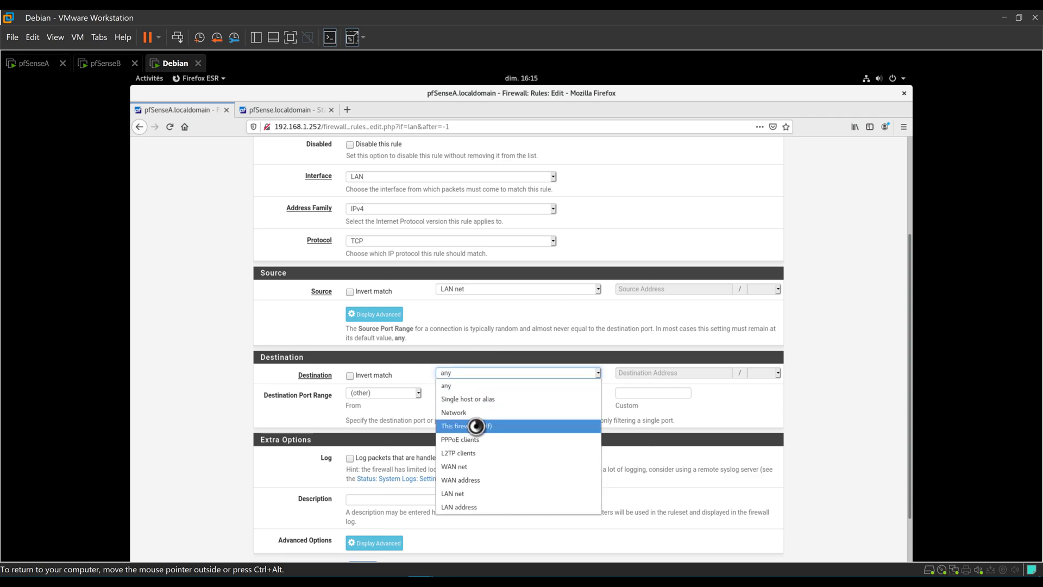
left_click(477, 425)
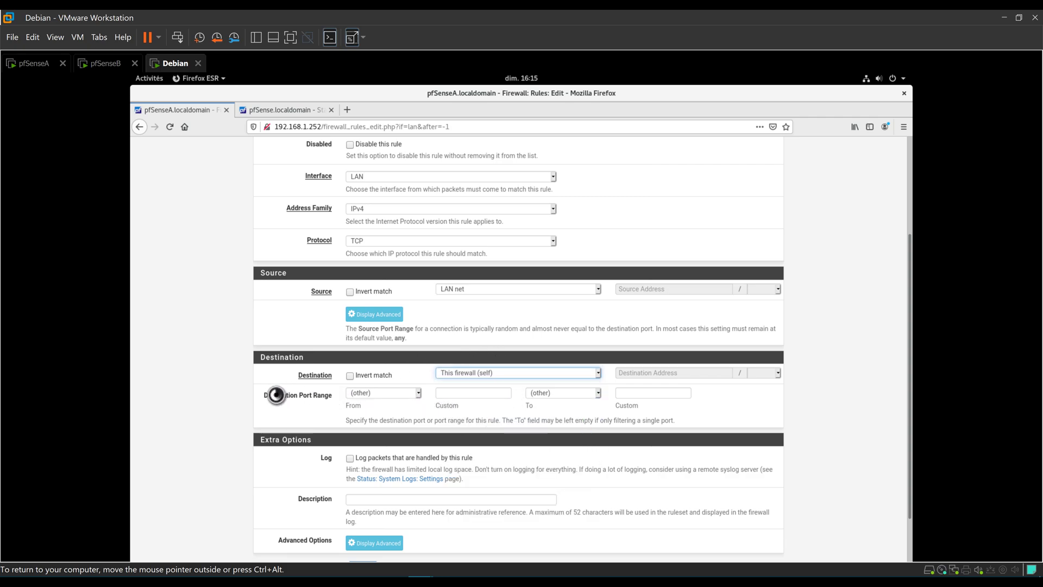
Set the destination port to HTTPS (443), describe it 'Autoriser XMLRPC', and save.
left_click(375, 398)
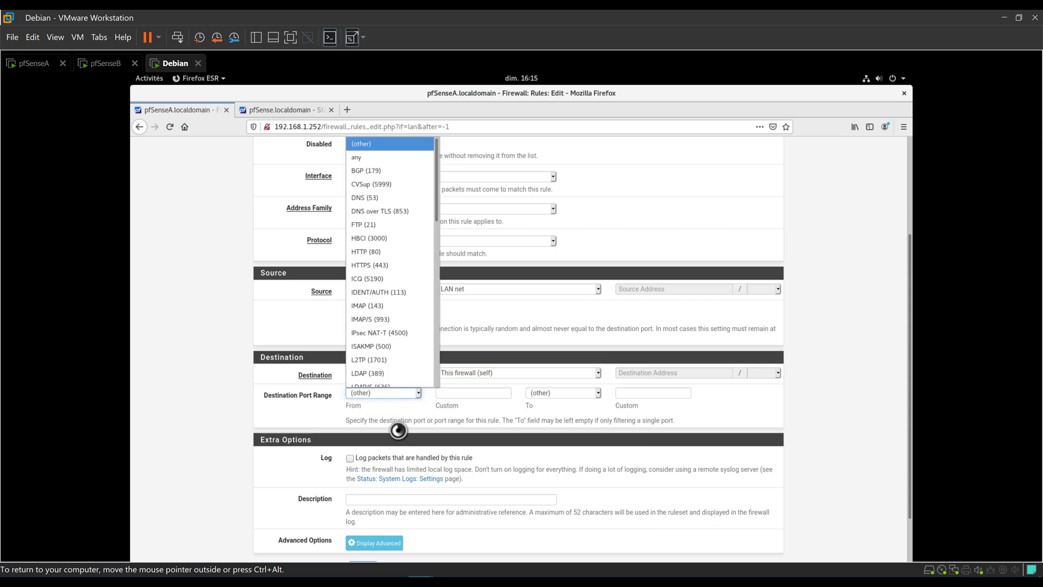
left_click(378, 257)
left_click(354, 499)
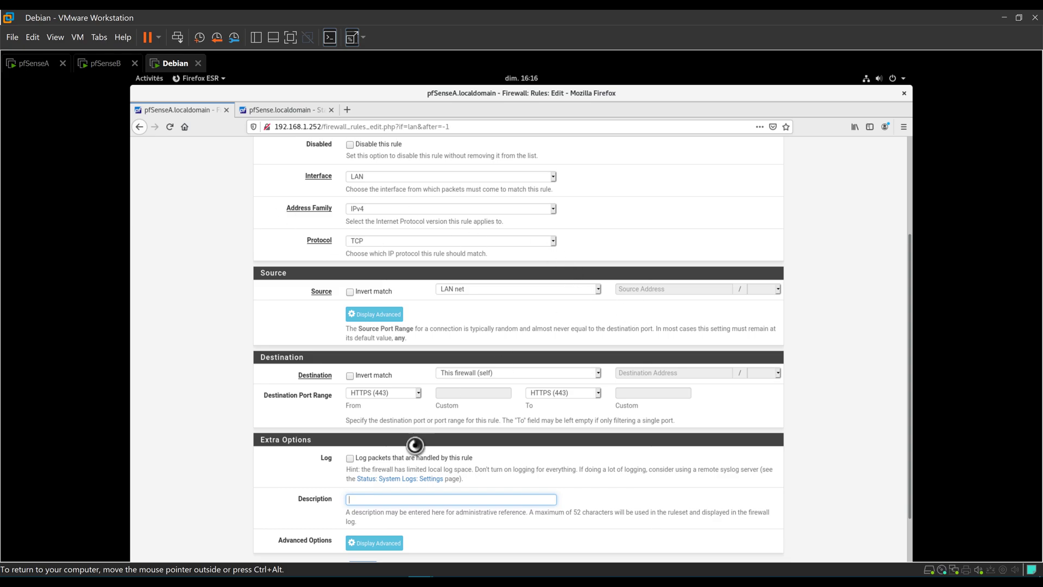
left_click(371, 494)
type("Autoriser XML")
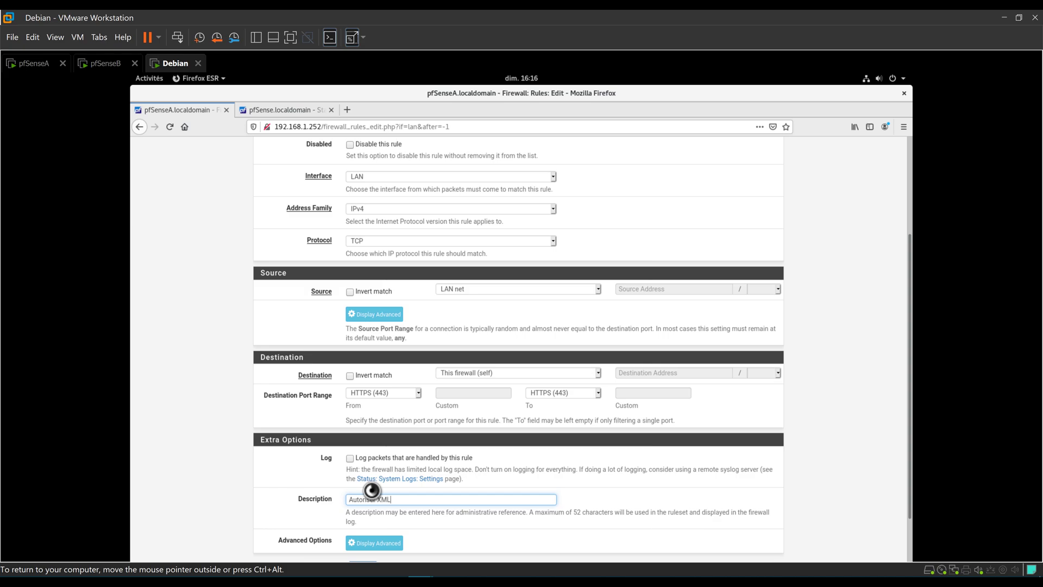
type("RPC")
scroll(353, 473, "down", 2)
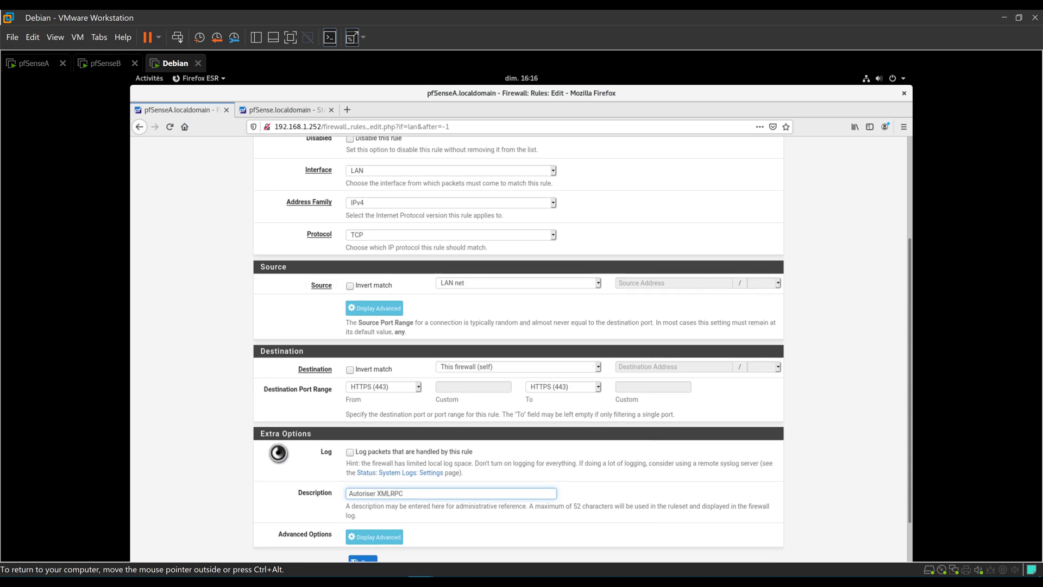
left_click(363, 511)
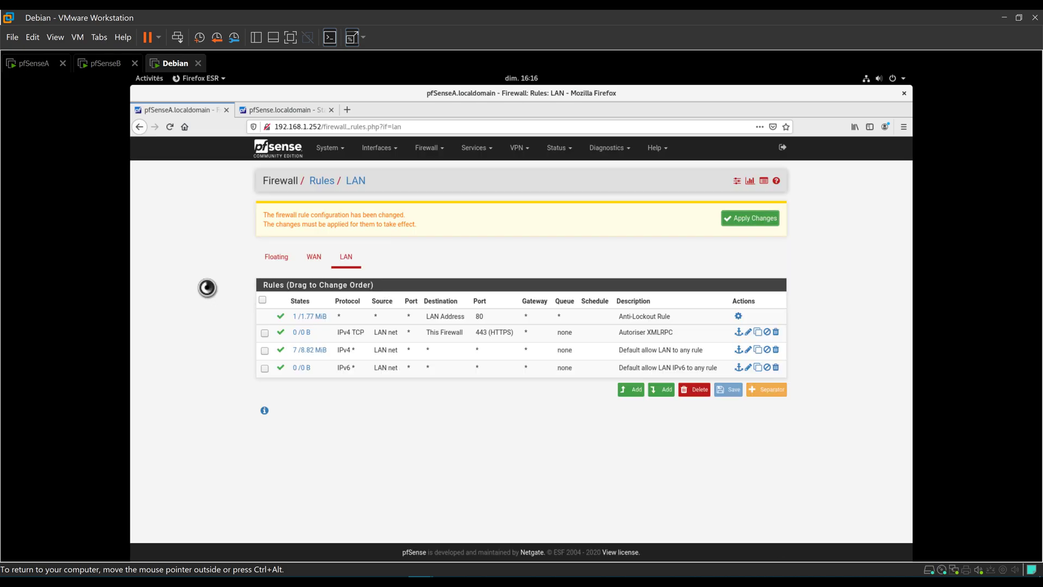
Add a new LAN rule for protocol PFSYNC from LAN net to This firewall (self).
left_click(638, 394)
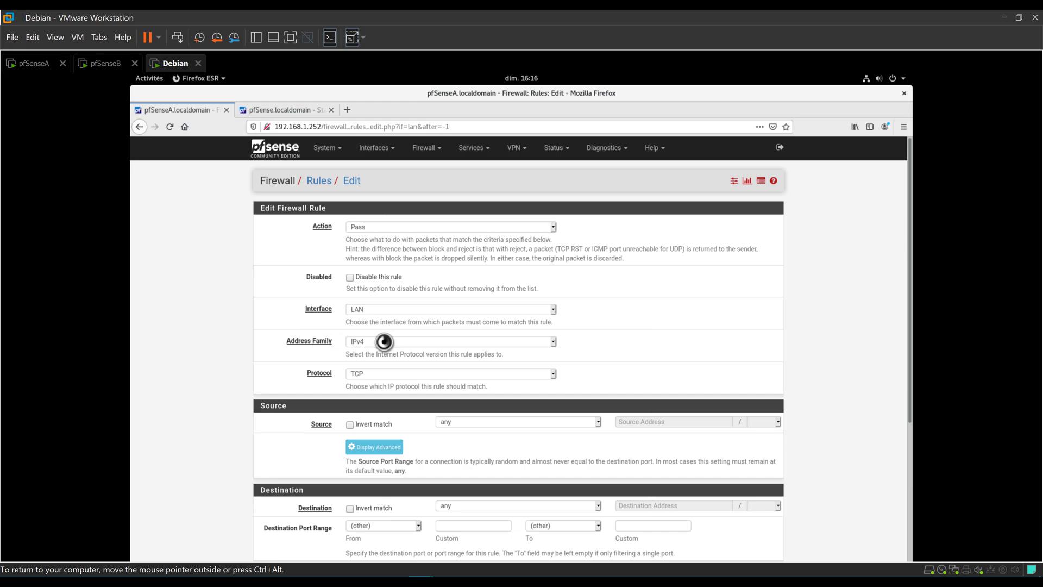
left_click(370, 373)
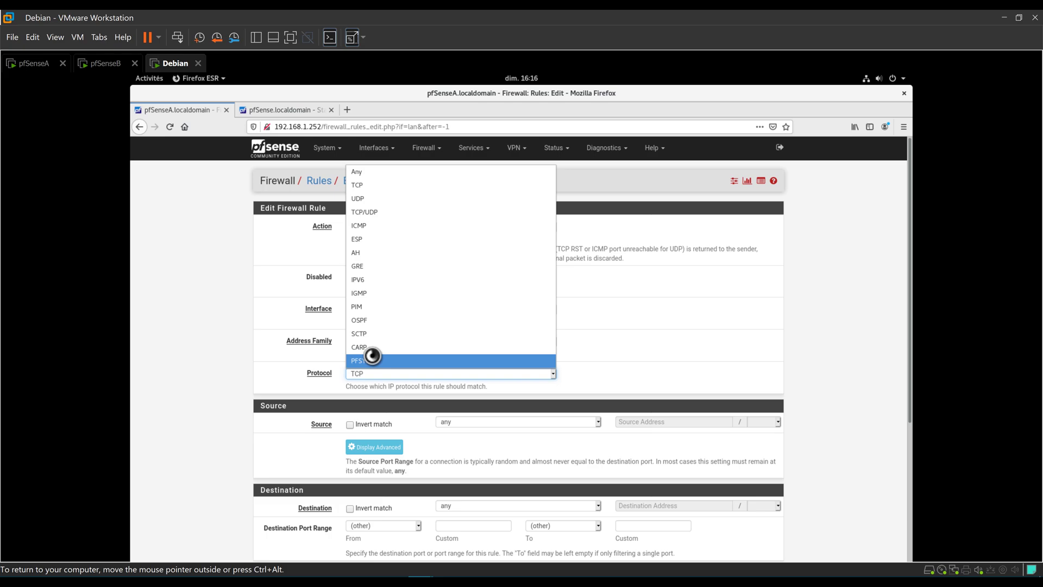
left_click(372, 356)
scroll(256, 389, "down", 3)
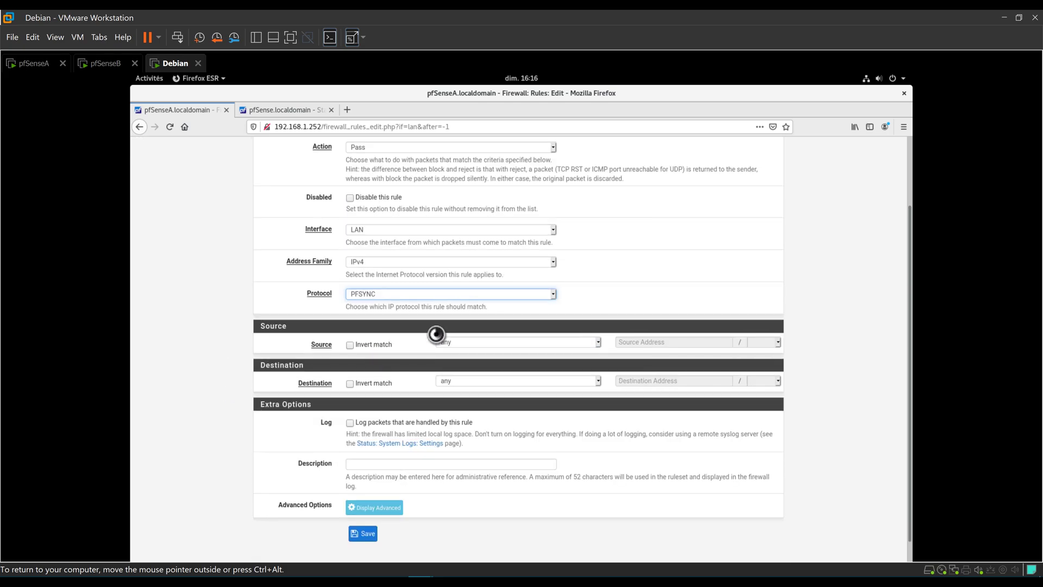
left_click(464, 346)
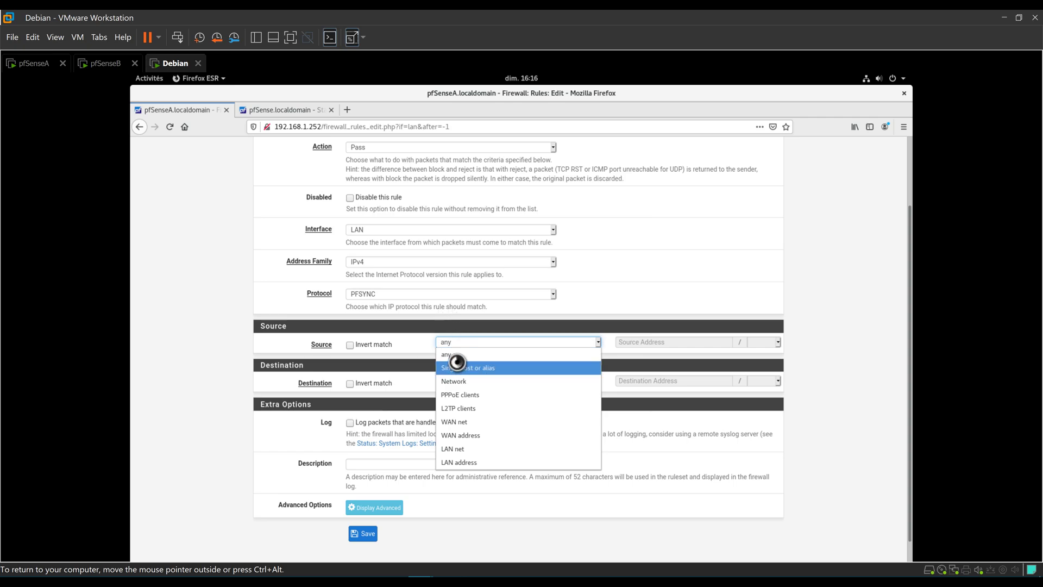
left_click(477, 450)
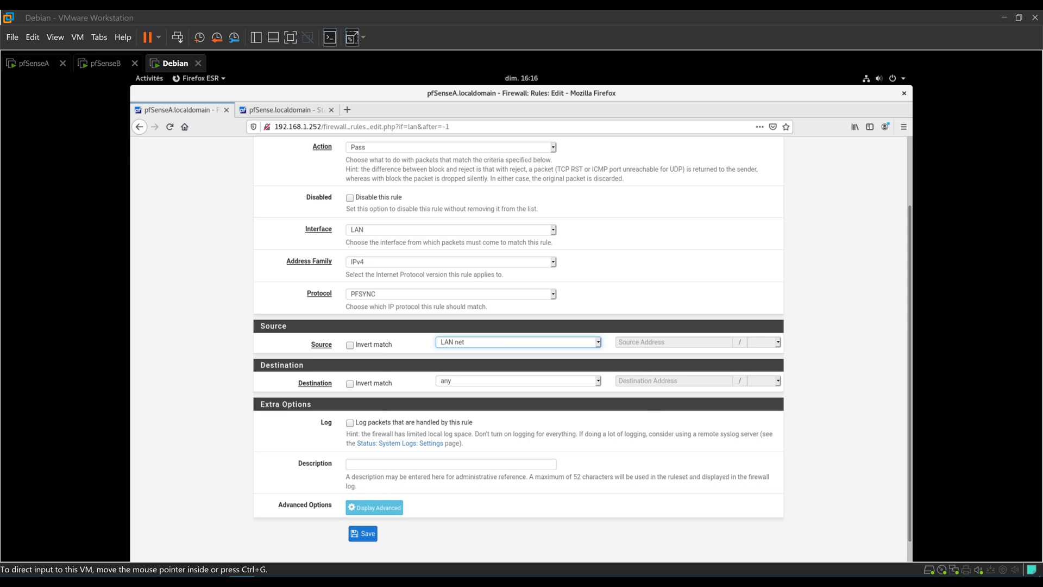
left_click(471, 383)
left_click(466, 433)
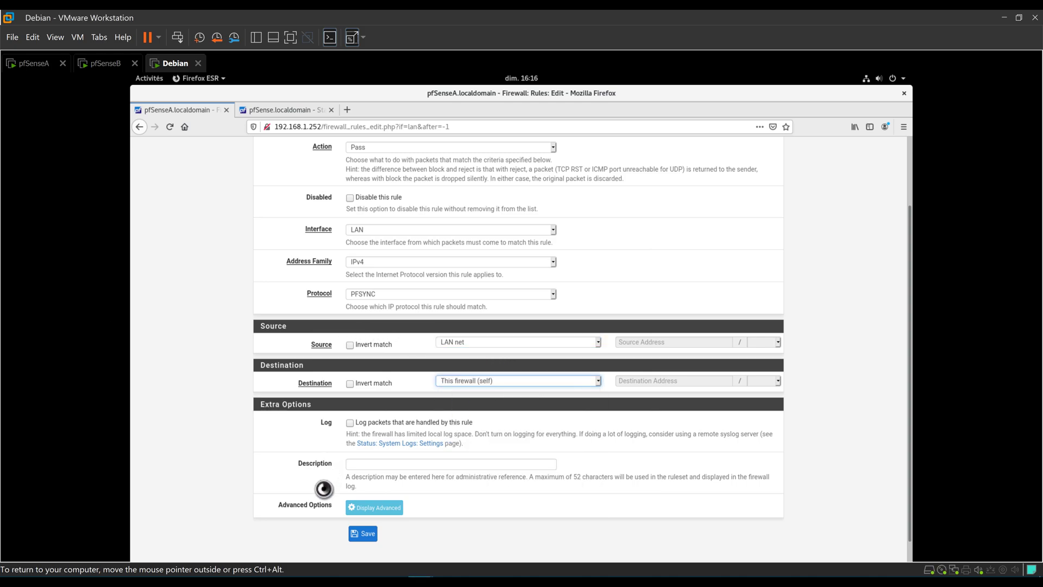
Describe the rule 'Autoriser PFSYNC', save it, and apply the pending rule changes.
left_click(365, 461)
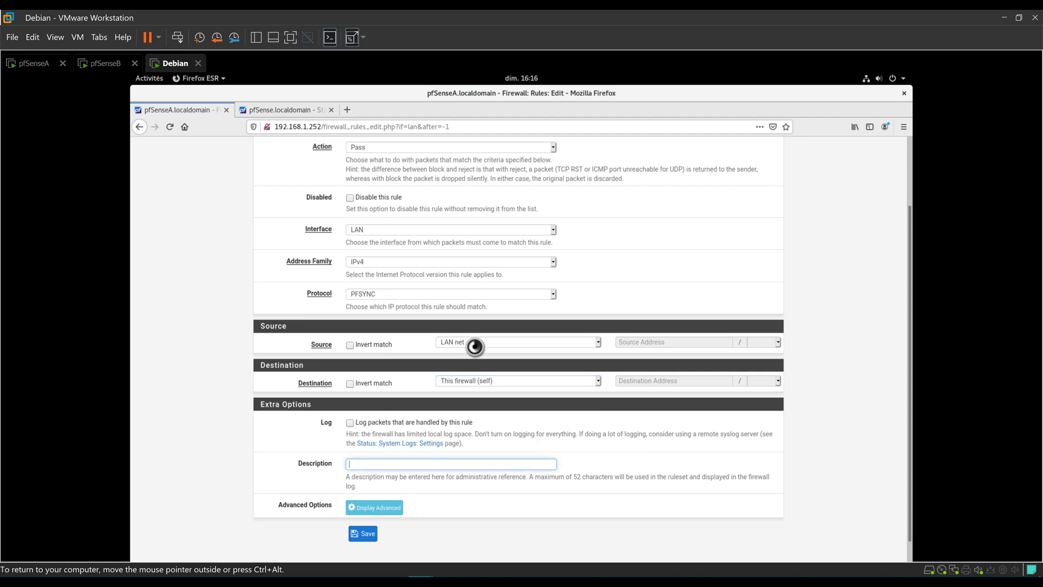
type("Autoriser PFSYNC")
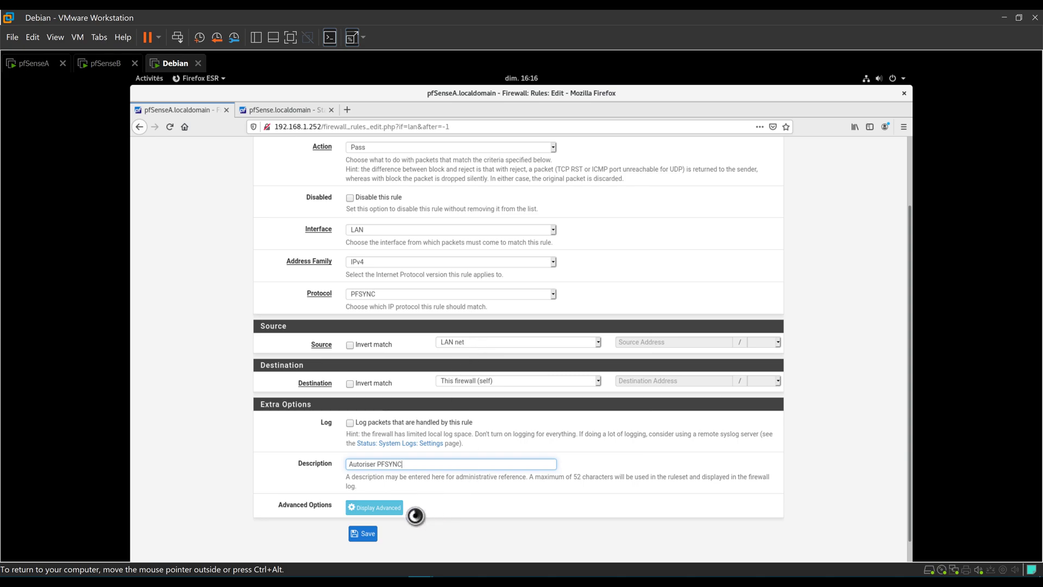
left_click(363, 533)
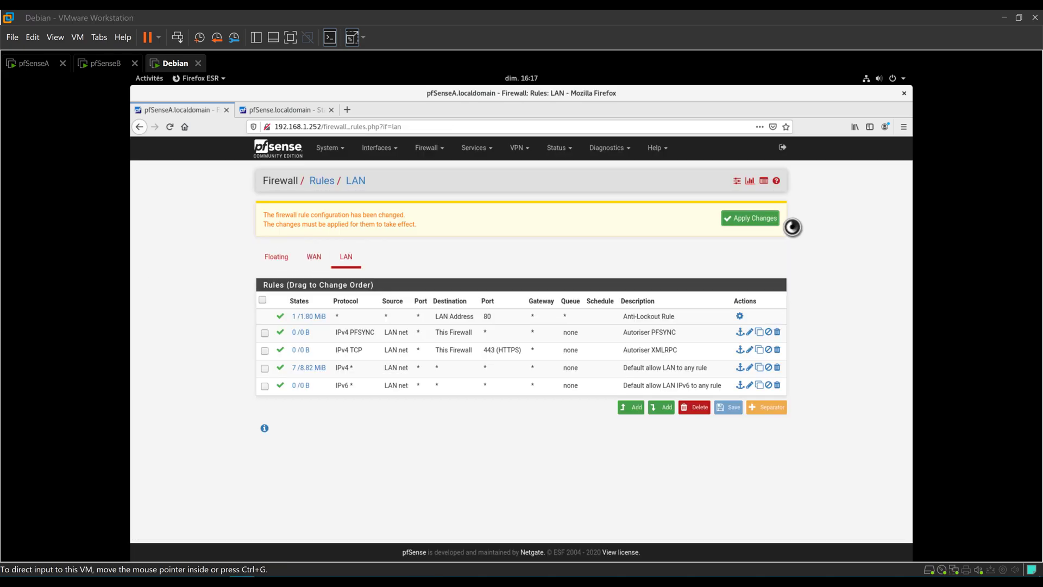
left_click(750, 218)
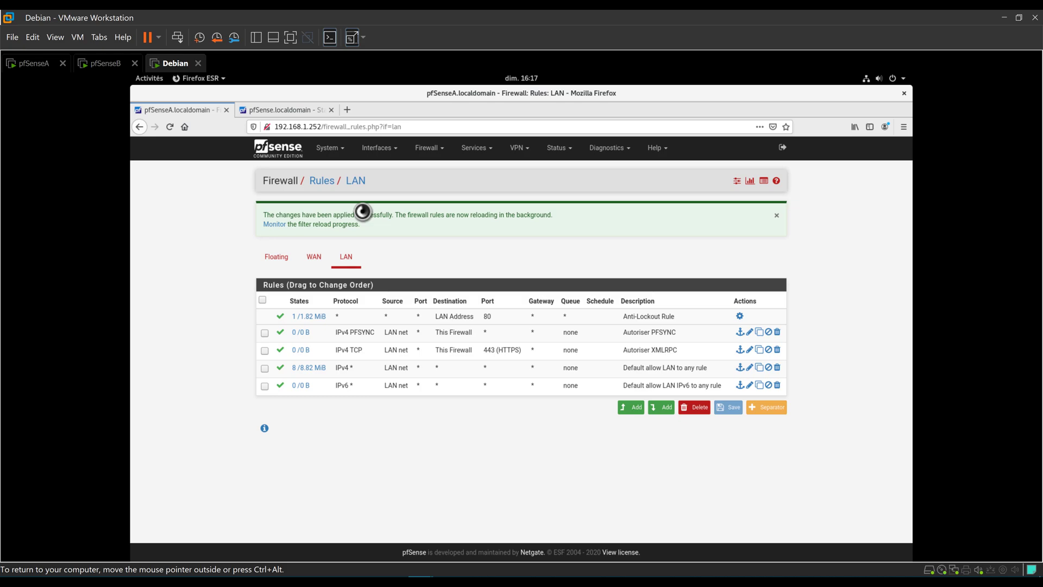
left_click(288, 110)
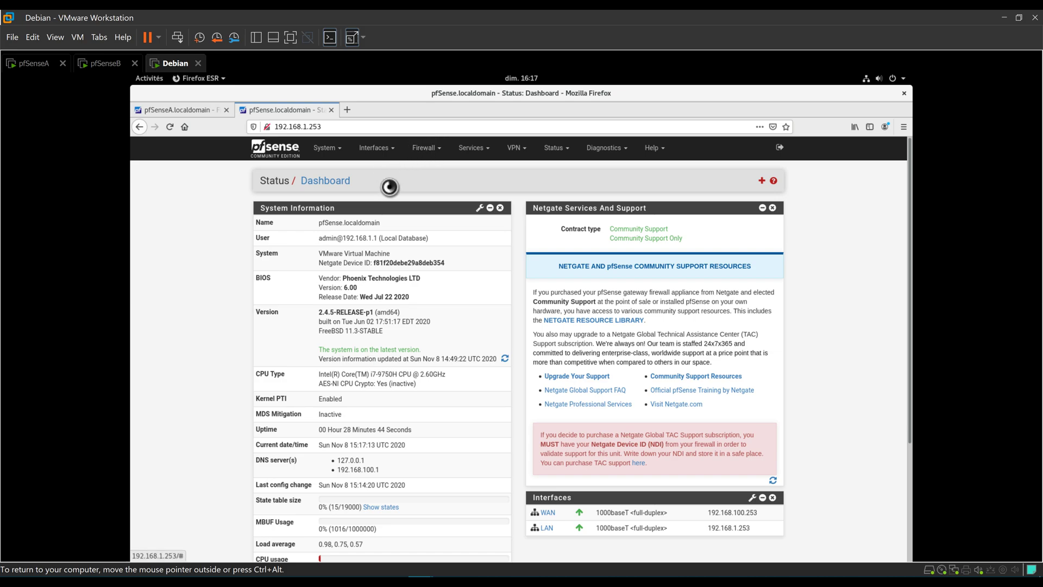
left_click(437, 152)
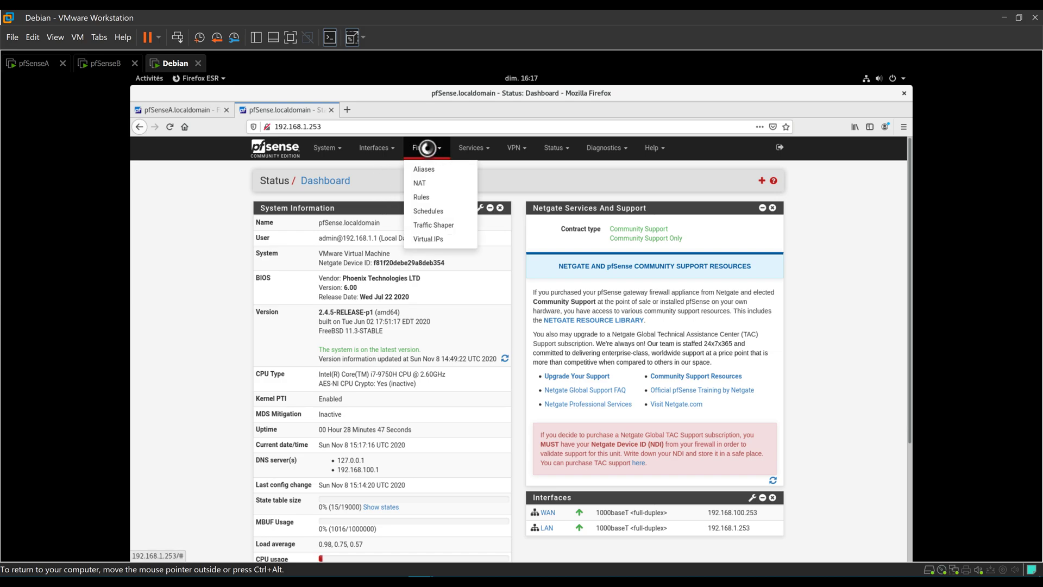
left_click(422, 183)
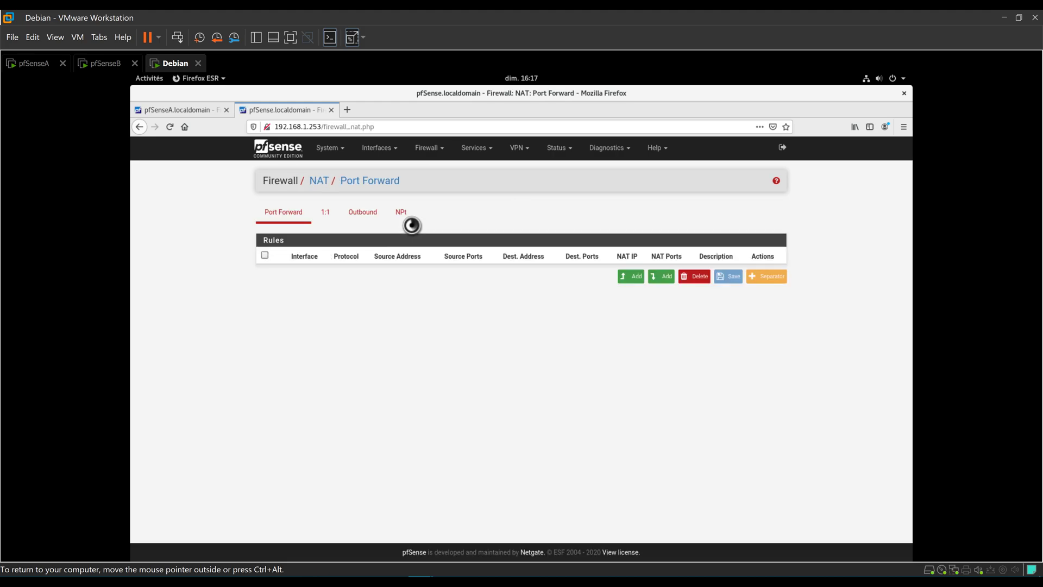
left_click(361, 212)
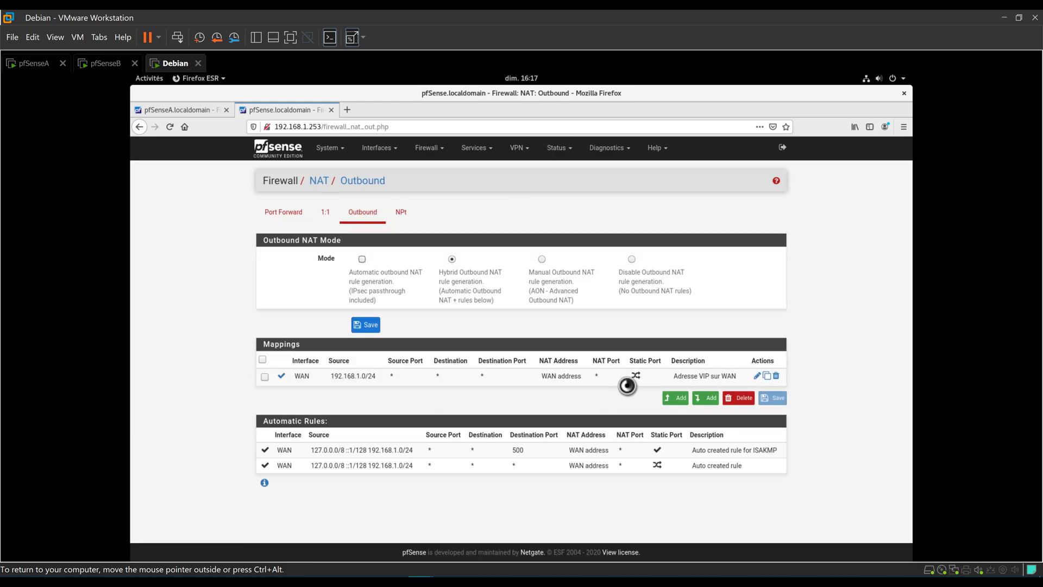
left_click_drag(543, 376, 559, 392)
left_click(565, 377)
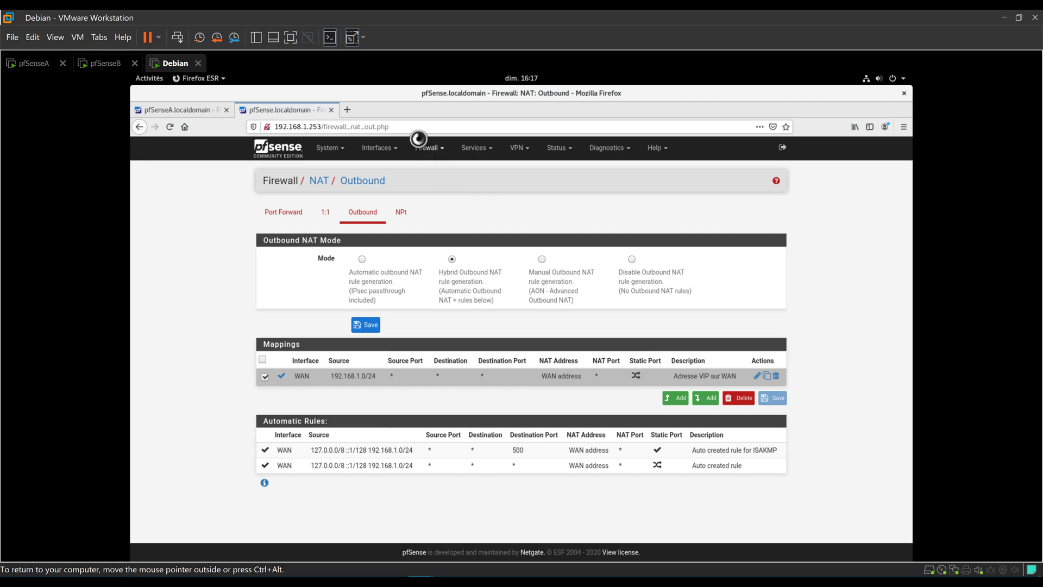
left_click(434, 147)
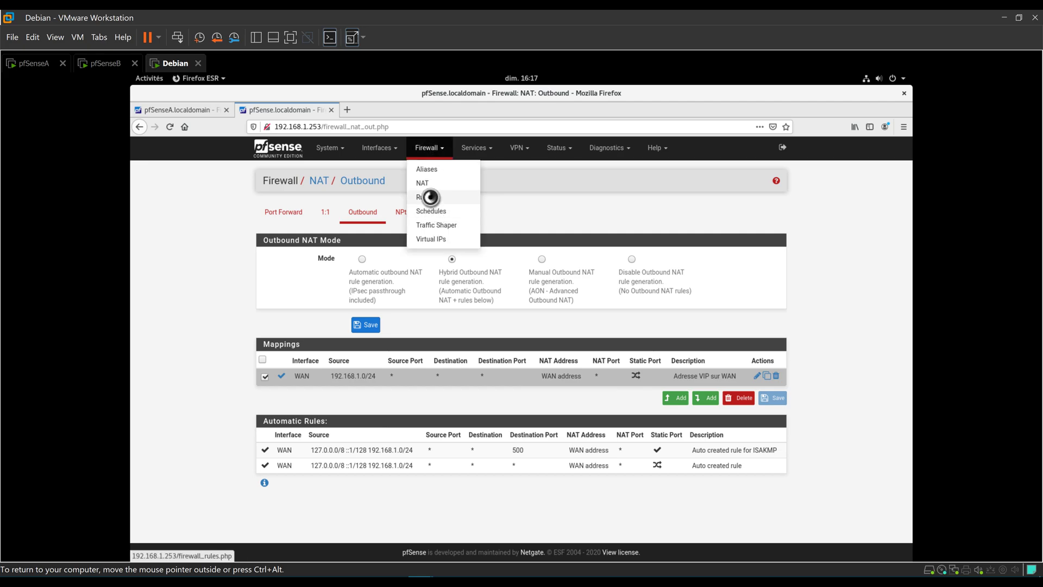
left_click(441, 200)
left_click(345, 211)
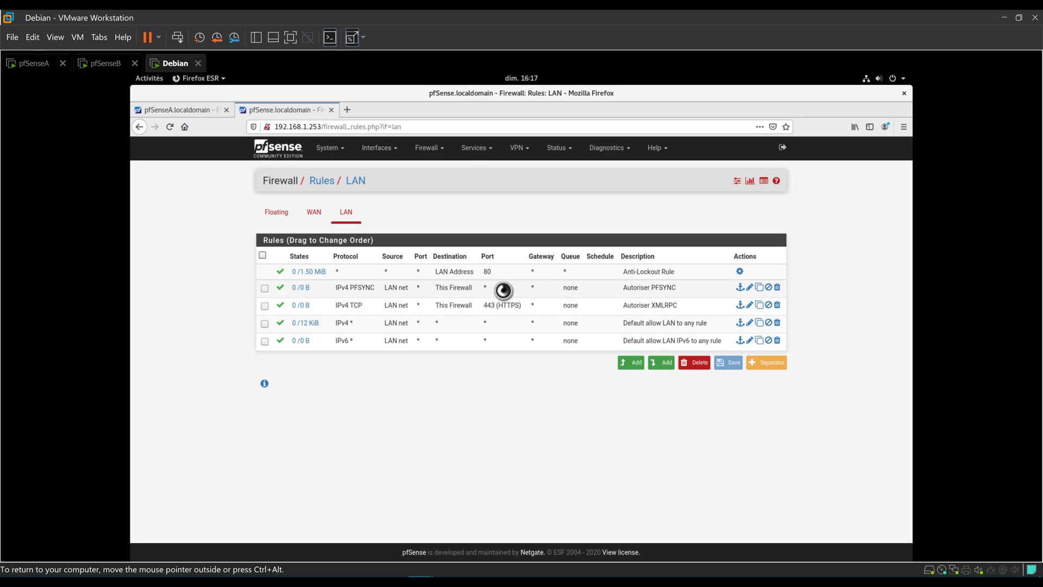
left_click_drag(608, 284, 649, 293)
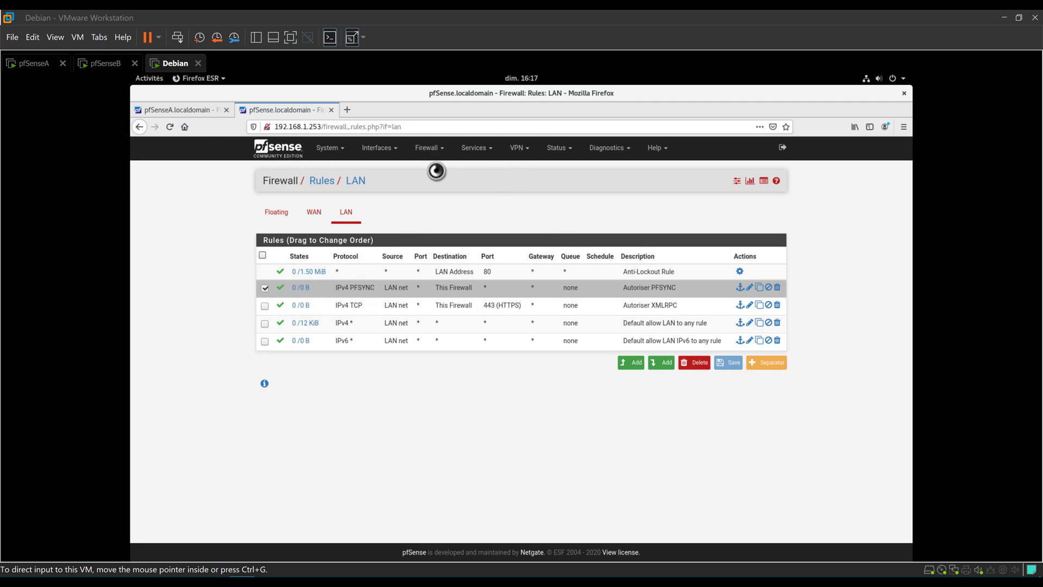
left_click(543, 197)
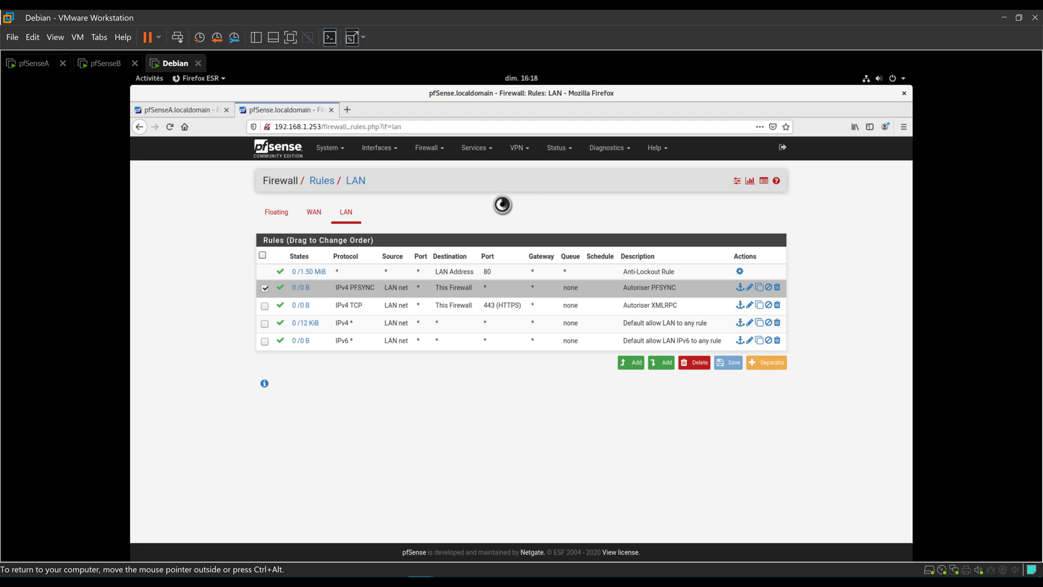
left_click(185, 109)
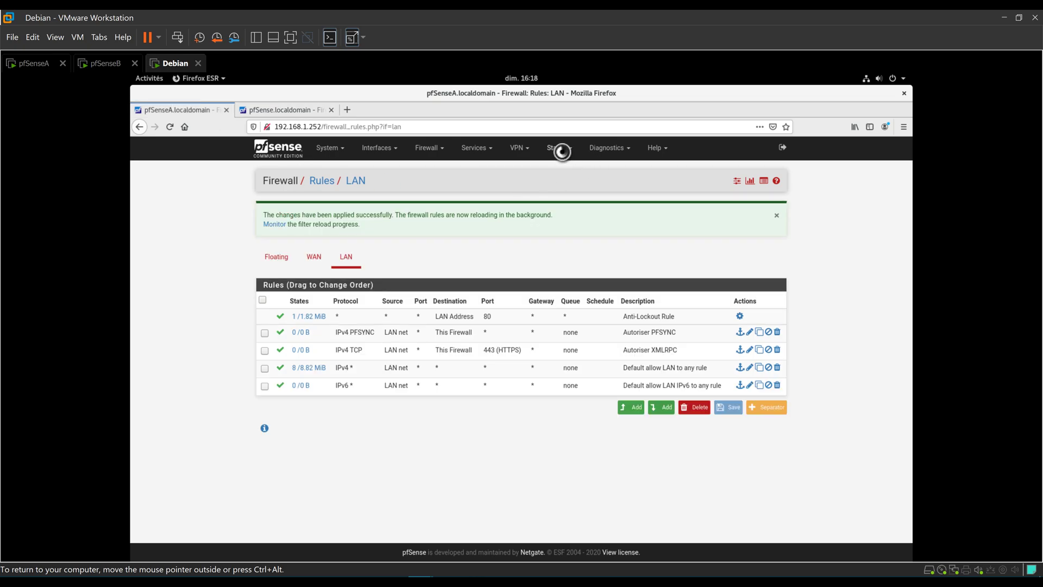
Open Status > CARP (failover) on pfSenseA and confirm WAN and LAN are MASTER.
left_click(561, 152)
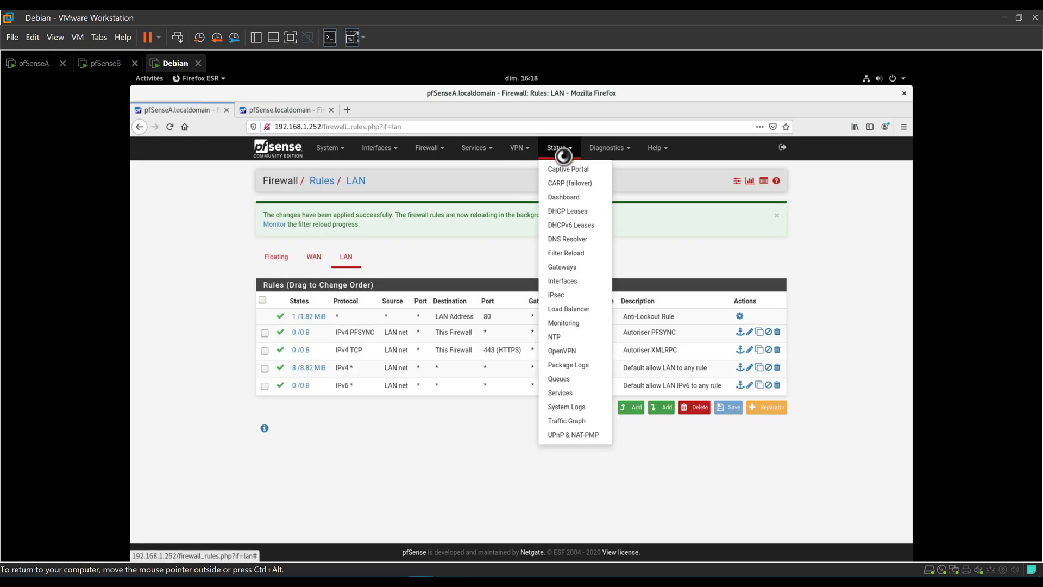
left_click(570, 186)
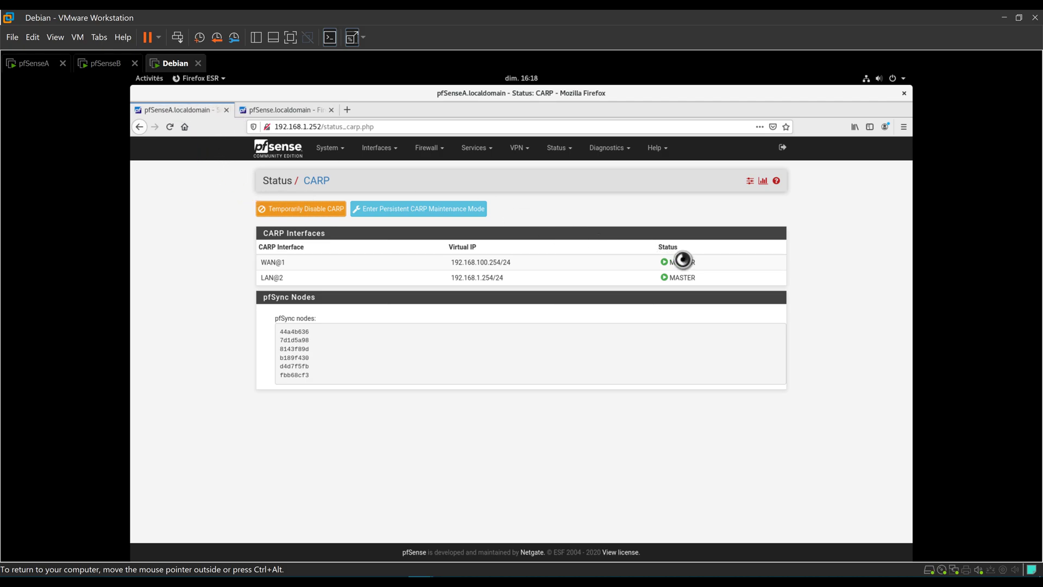
left_click_drag(712, 284, 282, 262)
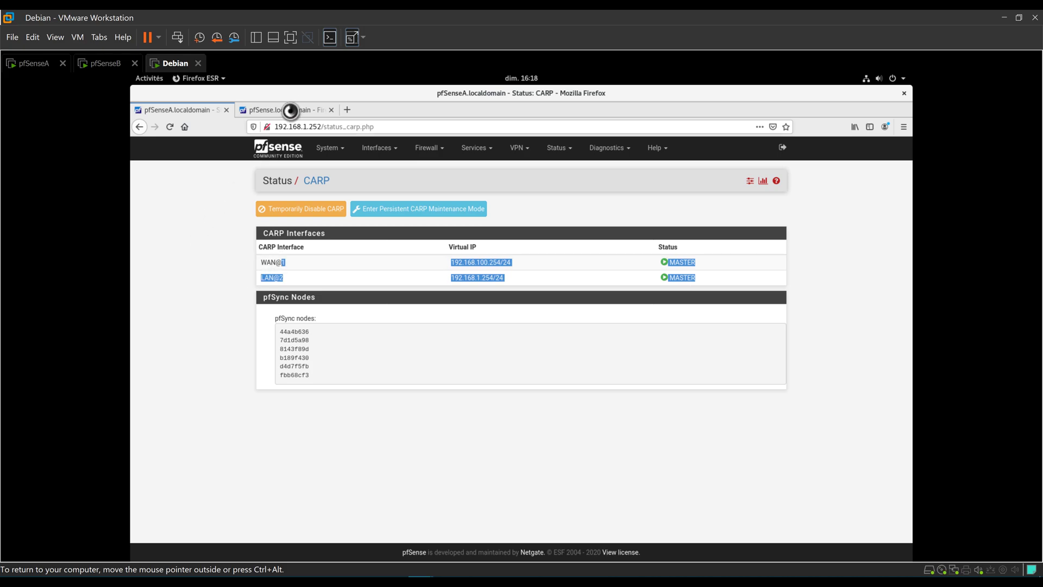
Open Status > CARP (failover) on pfSenseB and confirm WAN@1 and LAN@2 are BACKUP.
left_click(290, 111)
left_click(561, 154)
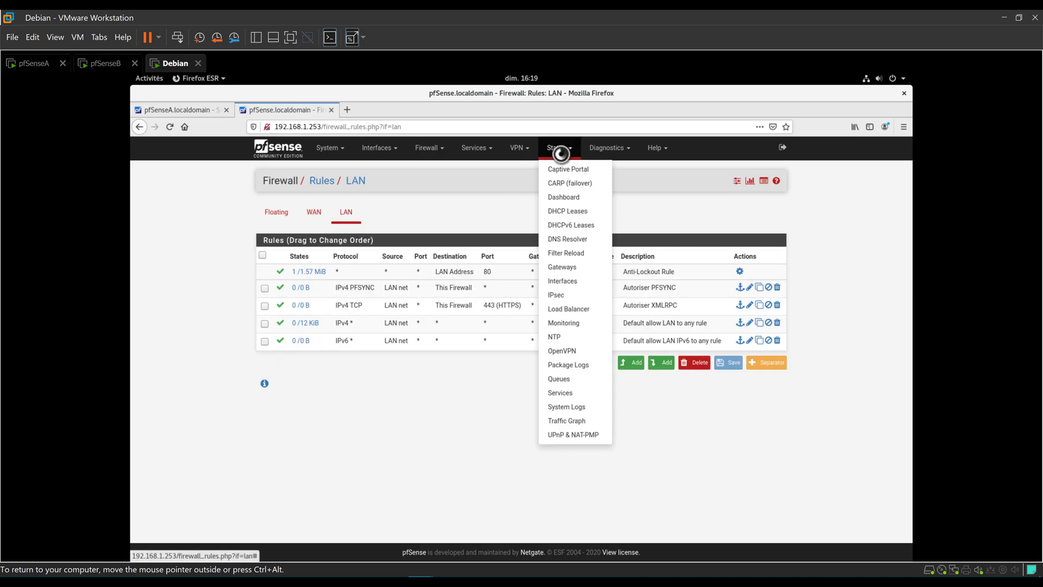
left_click(573, 183)
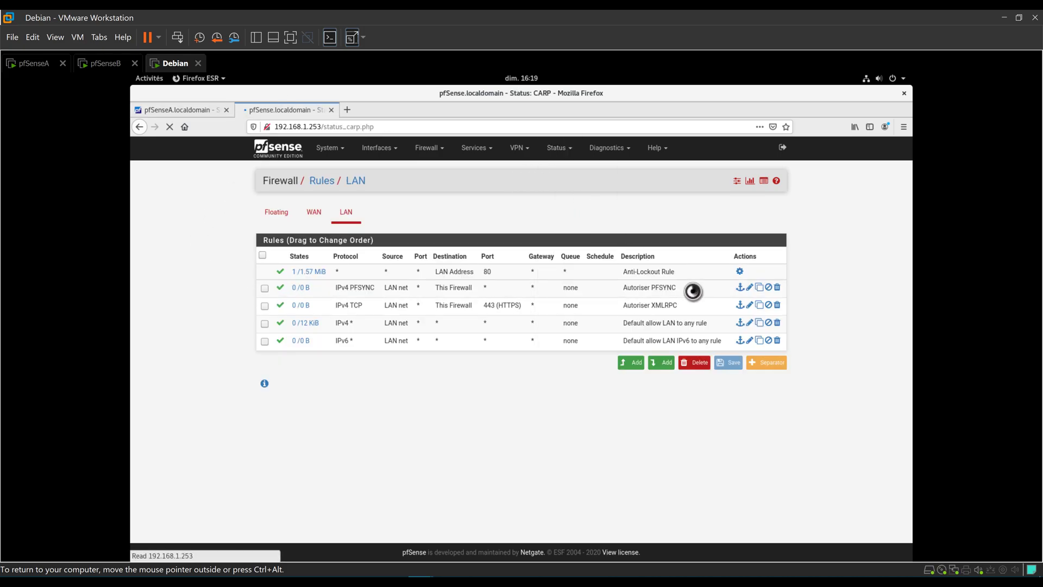
left_click_drag(724, 278, 258, 267)
left_click(245, 275)
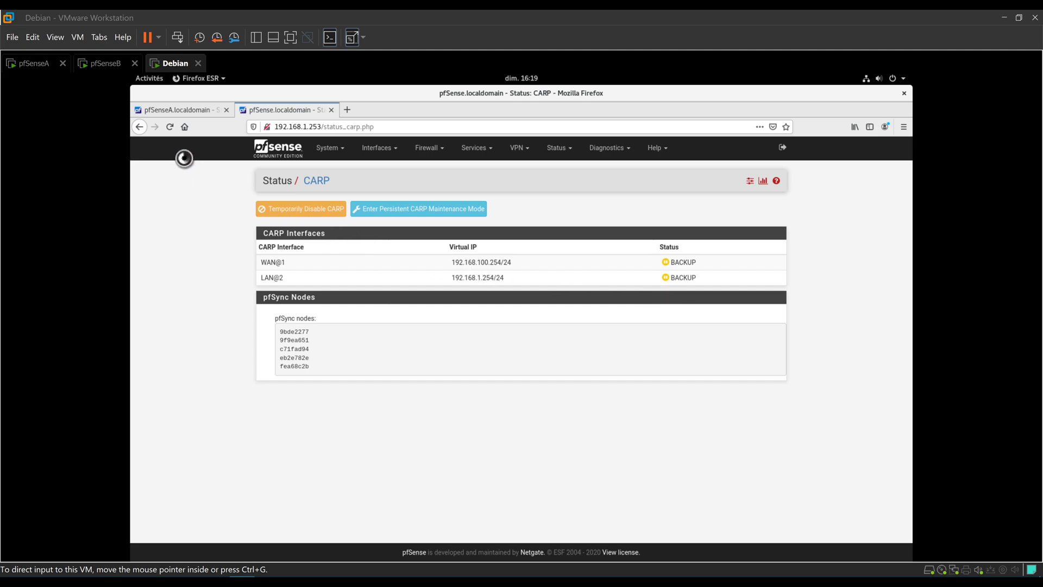
Power off and close the pfSenseA virtual machine, then switch to the Debian tab.
left_click(44, 65)
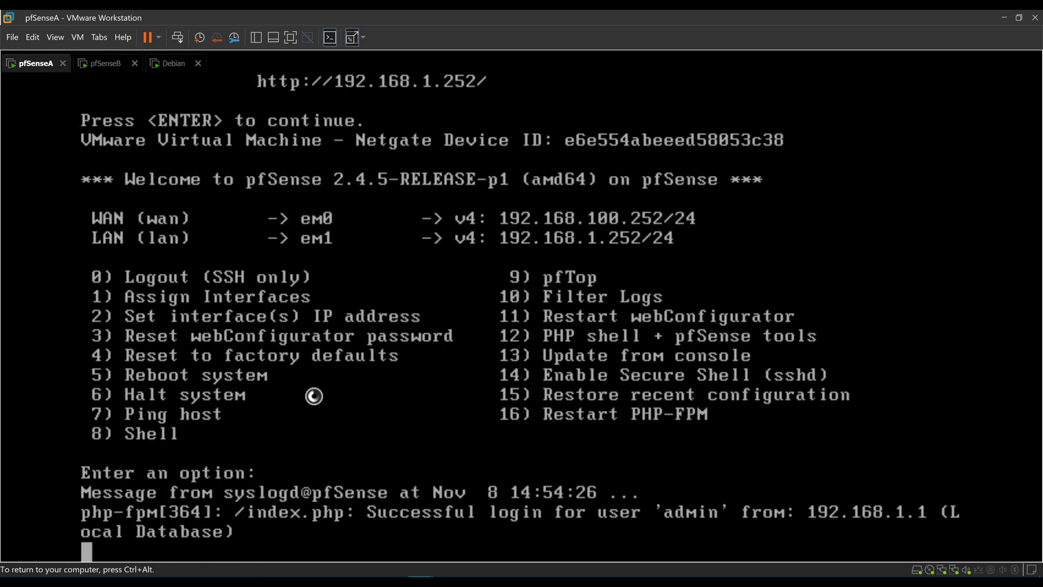
left_click(63, 63)
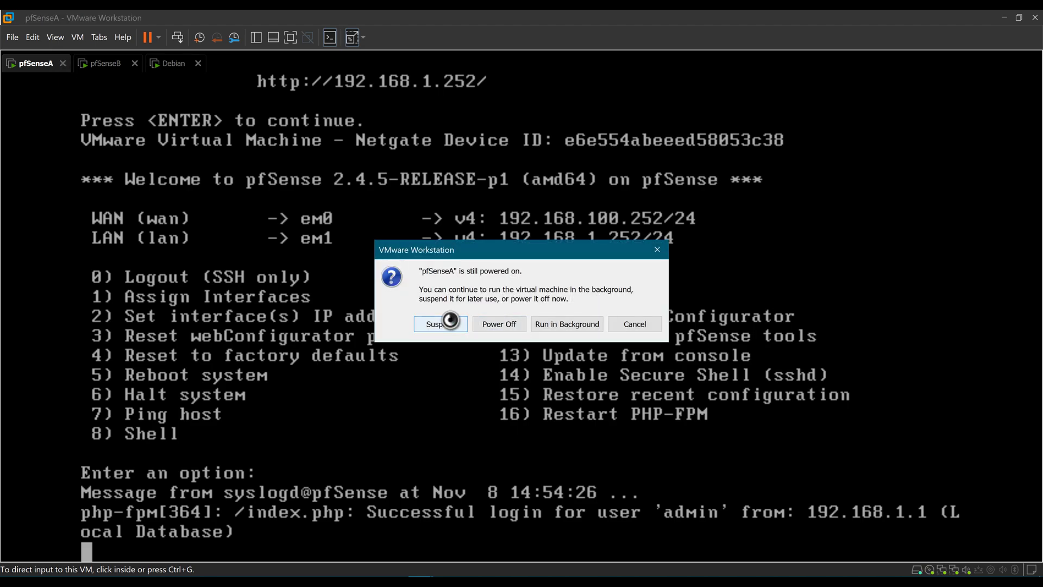
left_click(497, 324)
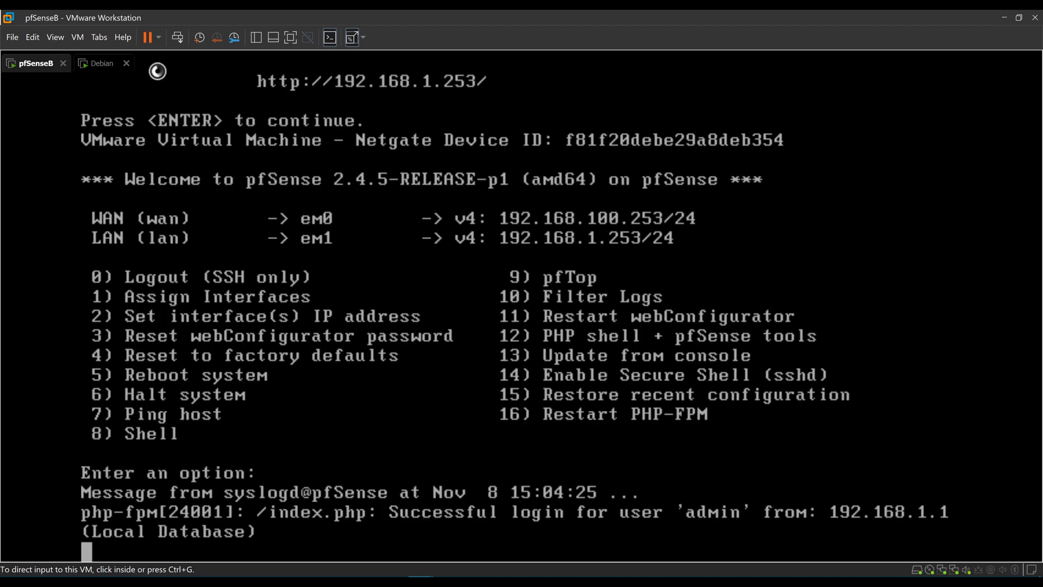
left_click(100, 64)
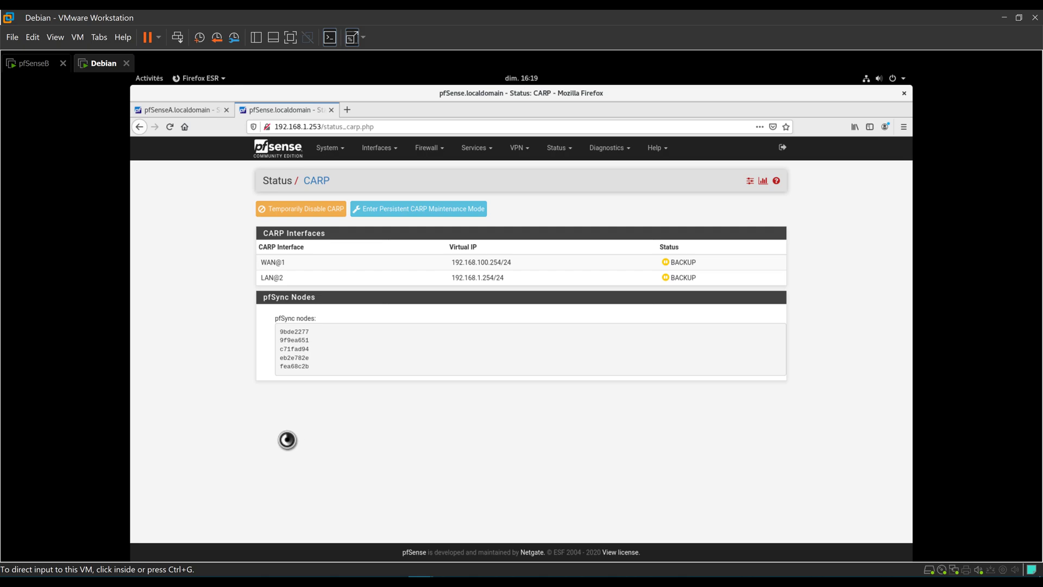
mouse_move(131, 76)
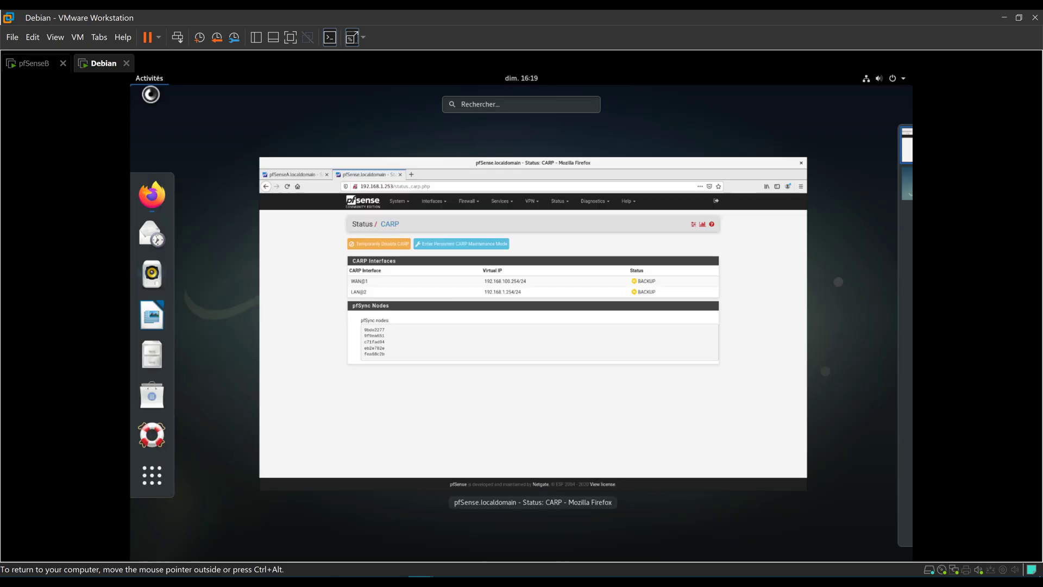
left_click(507, 103)
type("term")
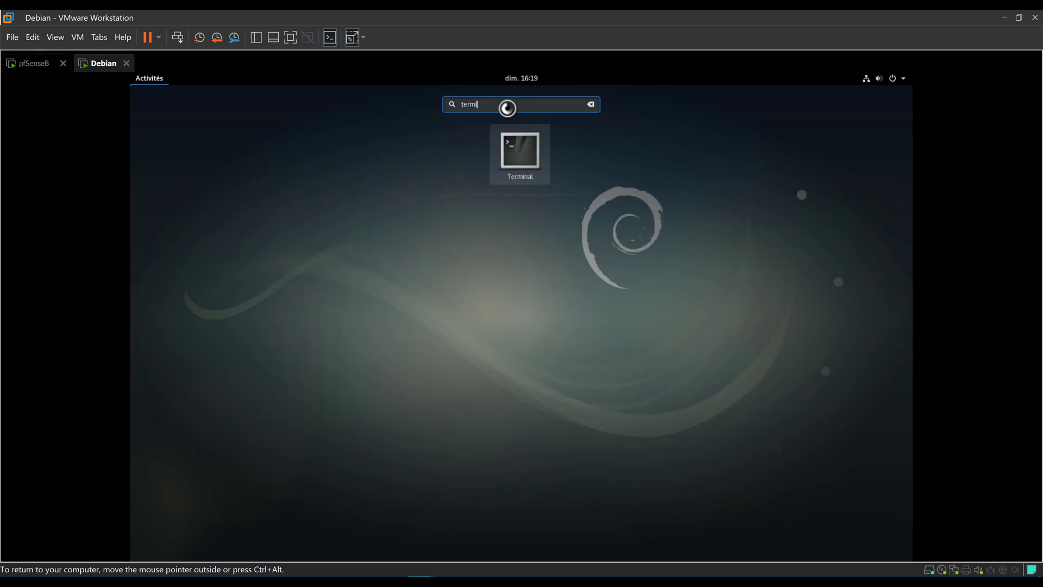
key("Return")
type("ping ")
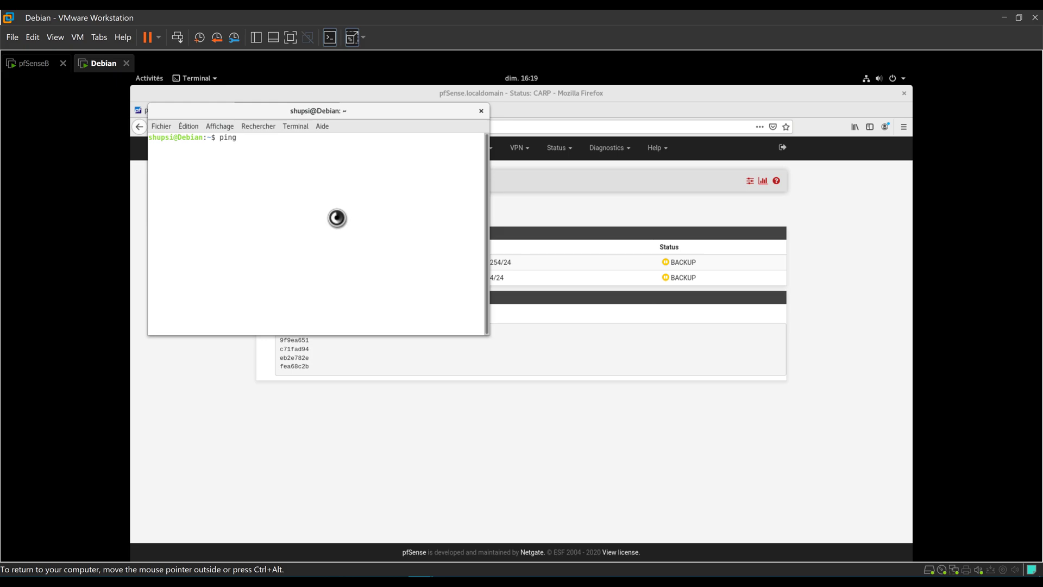
type("192.168")
key("BackSpace")
key("BackSpace")
key("BackSpace")
key("BackSpace")
key("BackSpace")
key("BackSpace")
key("BackSpace")
type("www.google.fr")
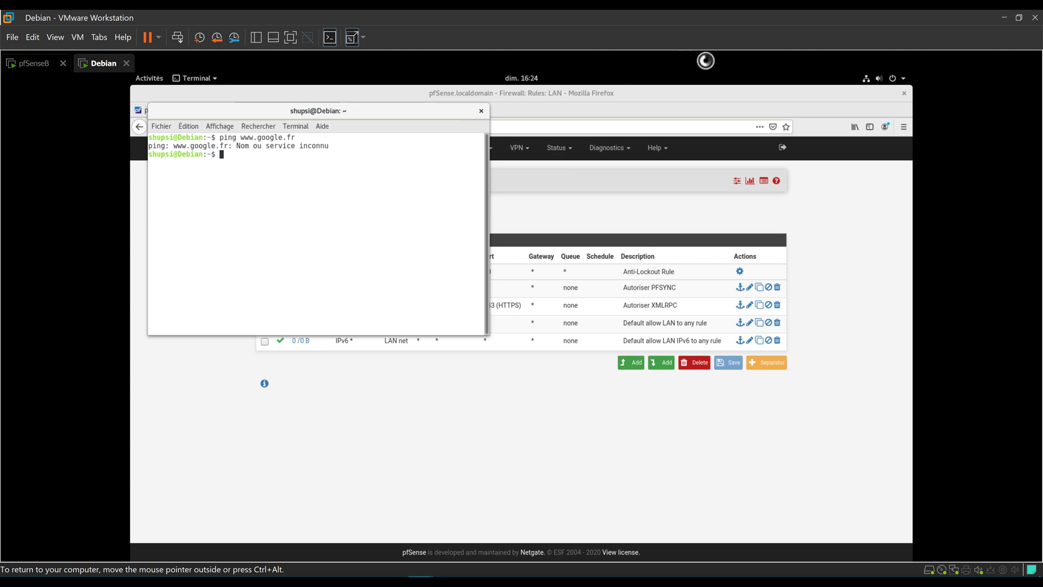
Open Paramètres filaire from the status menu's Filaire connecté entry.
left_click(872, 79)
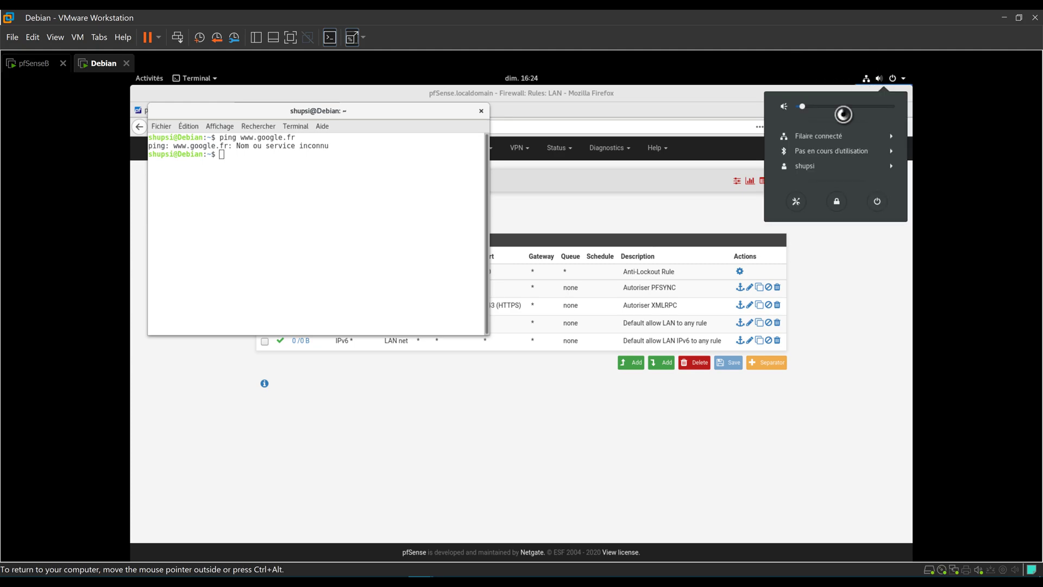
left_click(815, 135)
left_click(801, 166)
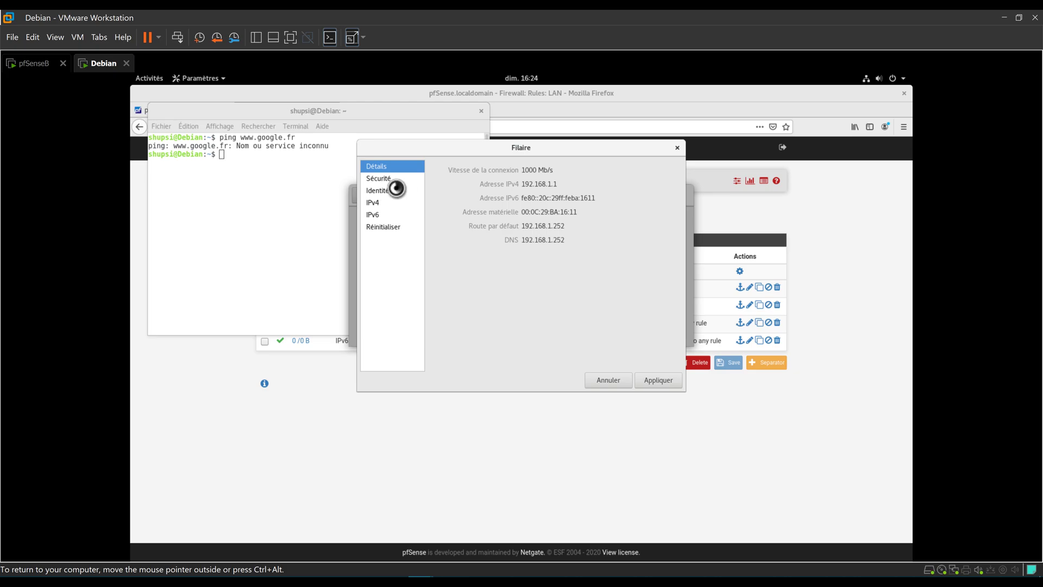
Change the IPv4 gateway and DNS to 192.168.1.254, apply, reconnect Filaire, and close Réseau.
left_click(392, 203)
left_click(559, 263)
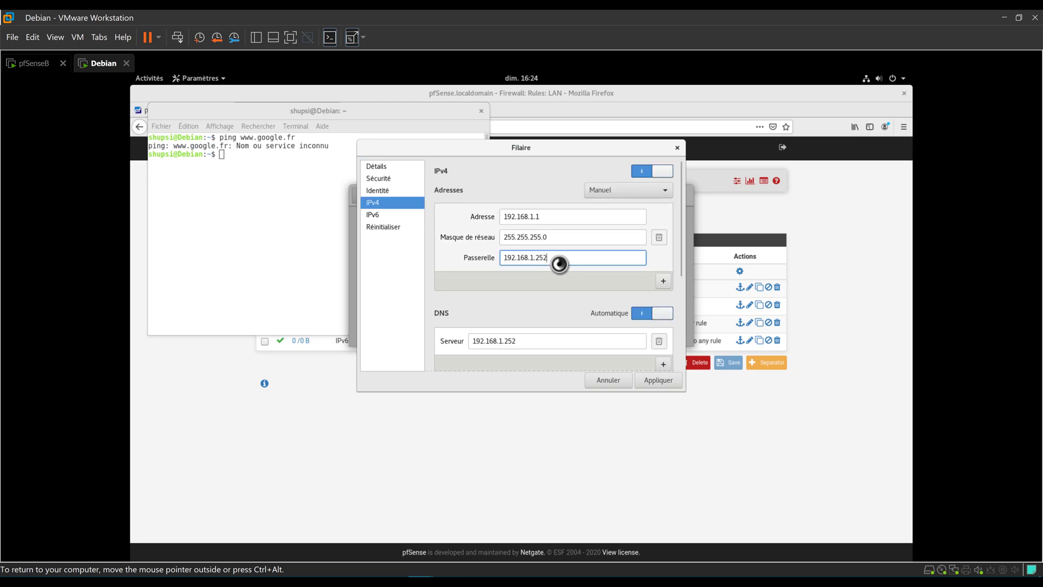
type("4")
left_click(540, 343)
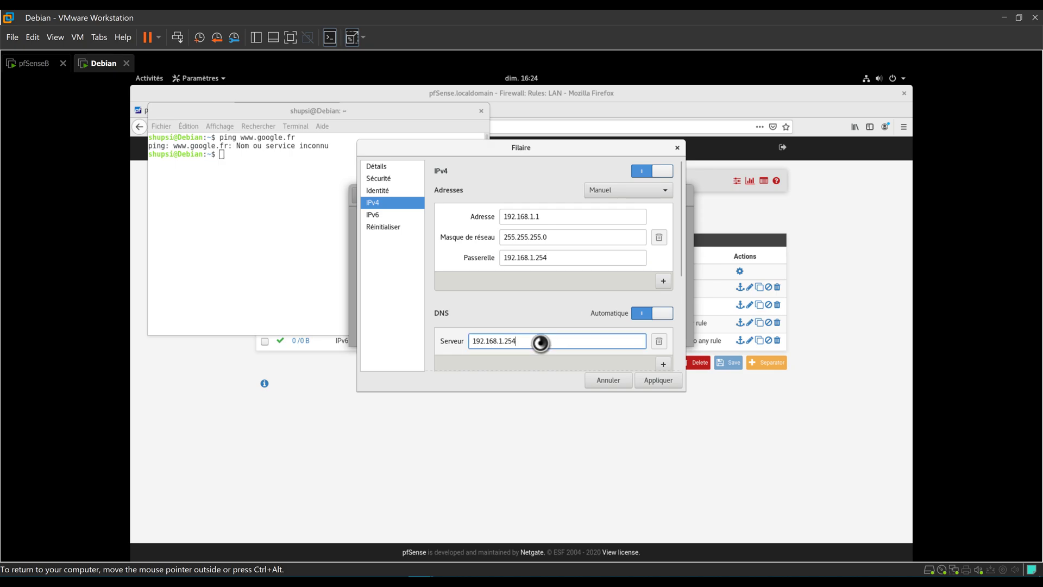
left_click(671, 380)
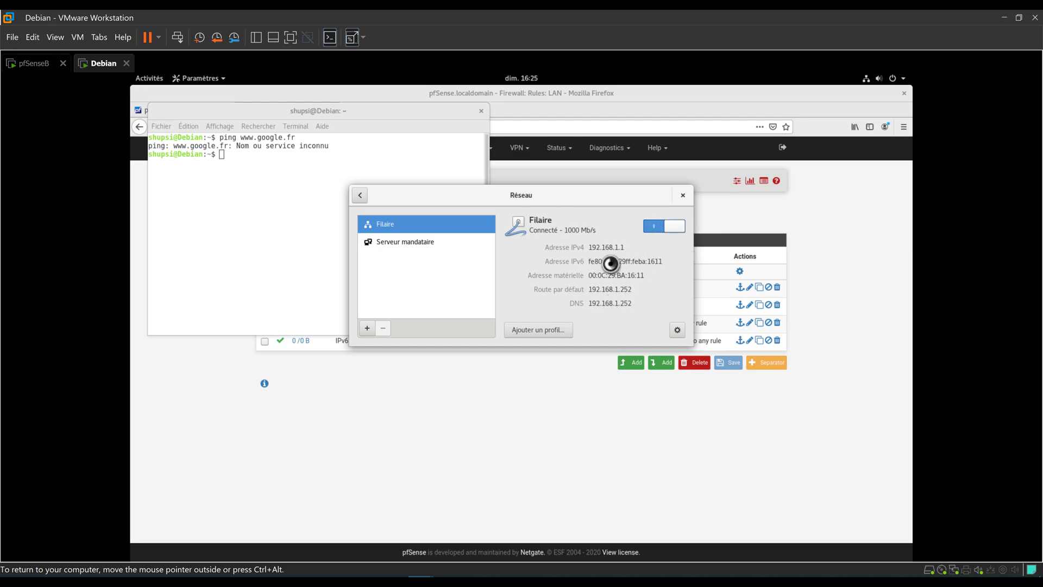
left_click(670, 228)
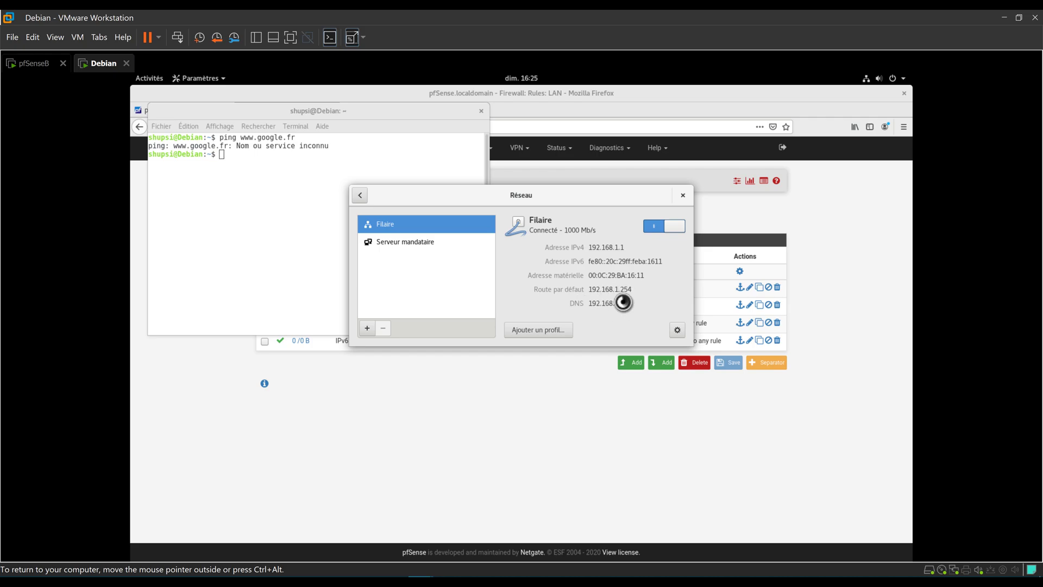
left_click(683, 195)
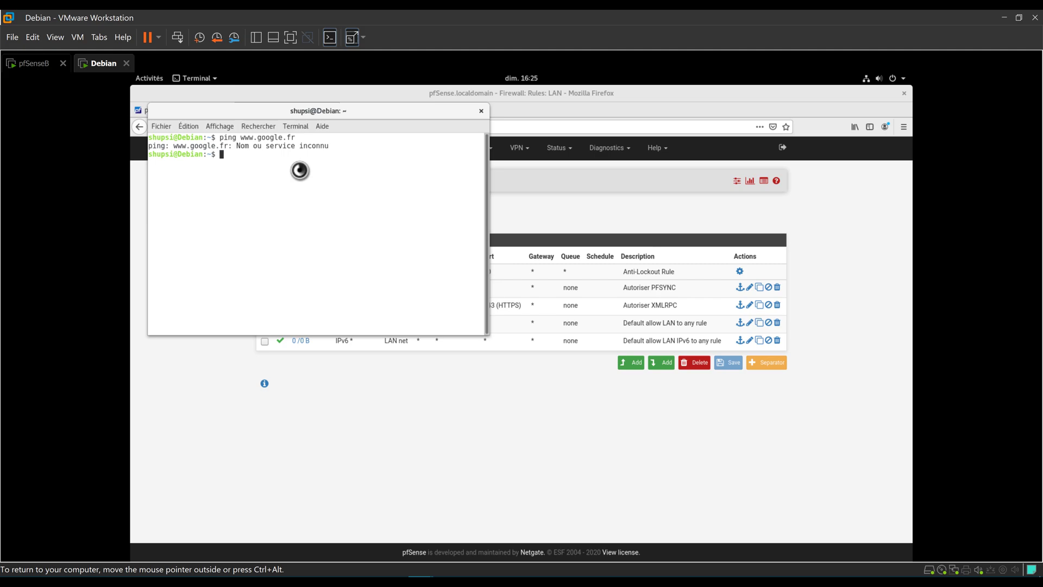
key("Up")
key("Return")
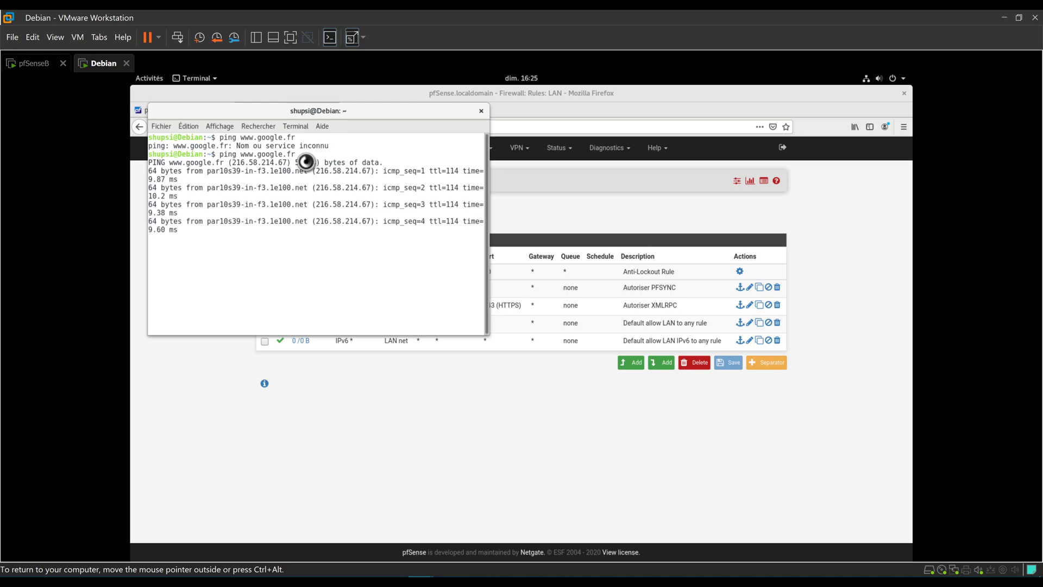
key("ctrl+c")
type("tracert")
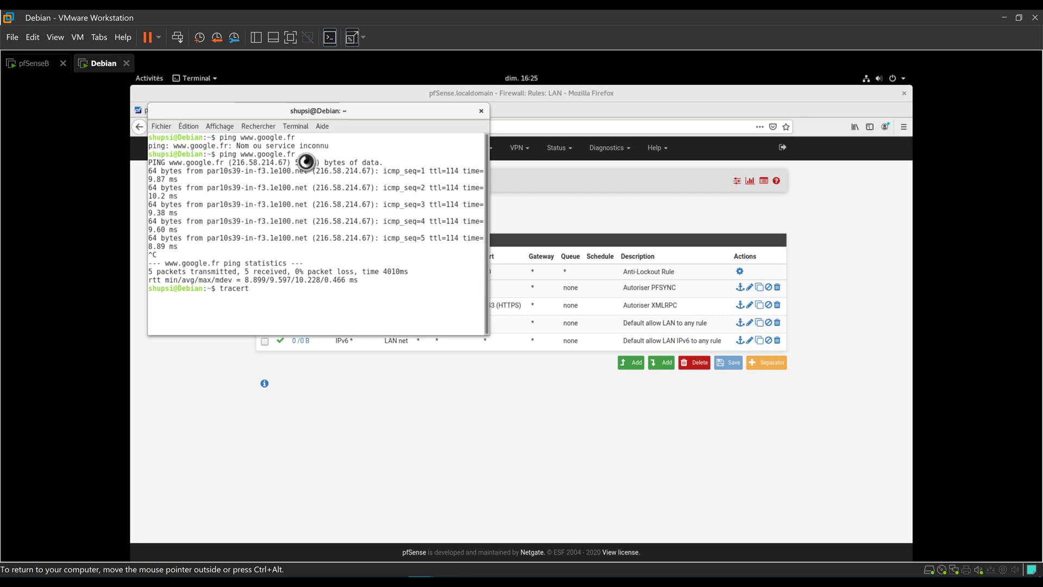
type(" www3..google.fr")
key("Return")
type("tracr")
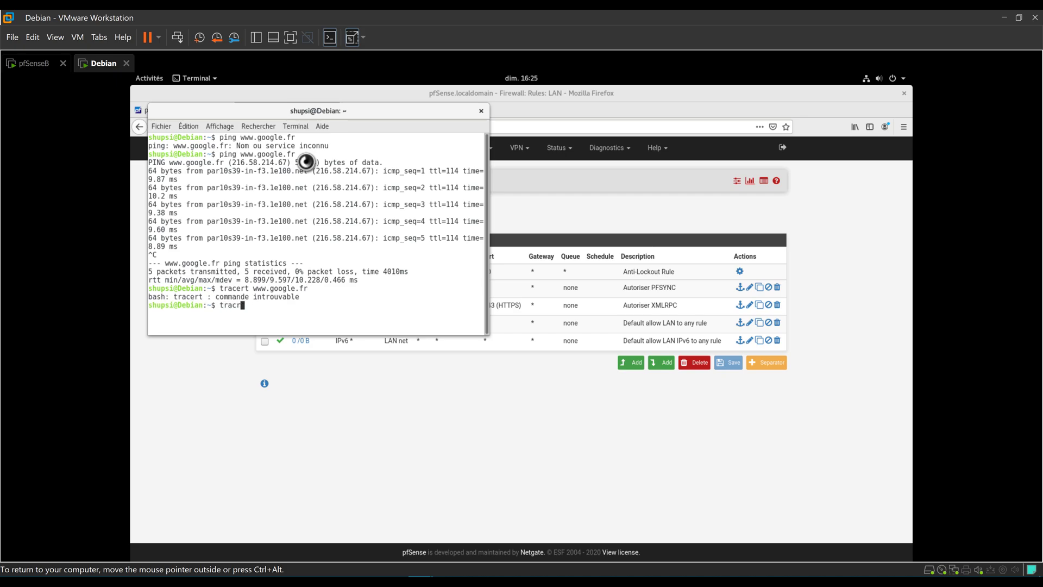
type("outeoute www.google.fr")
key("Return")
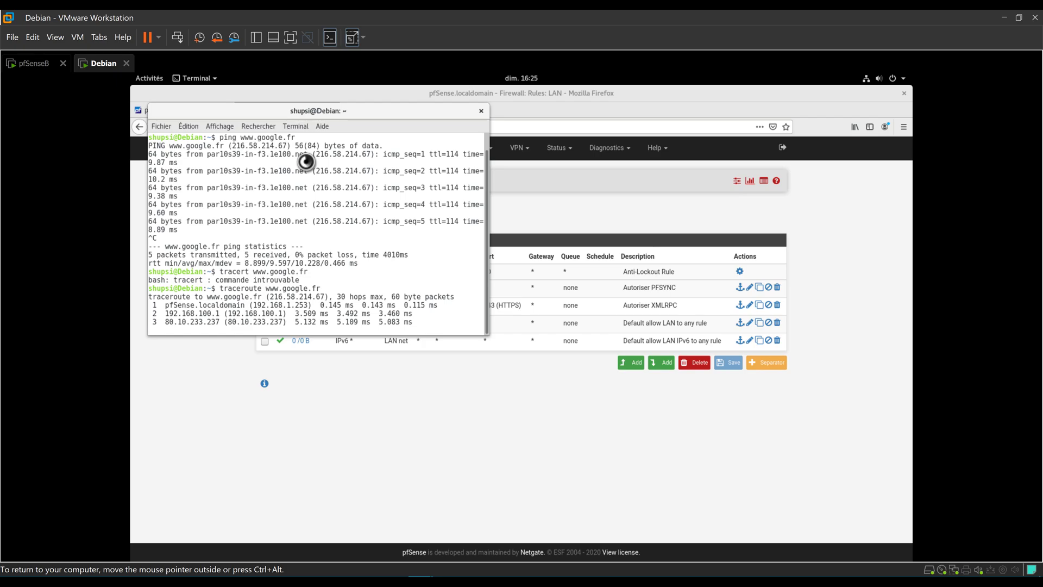
key("ctrl+c")
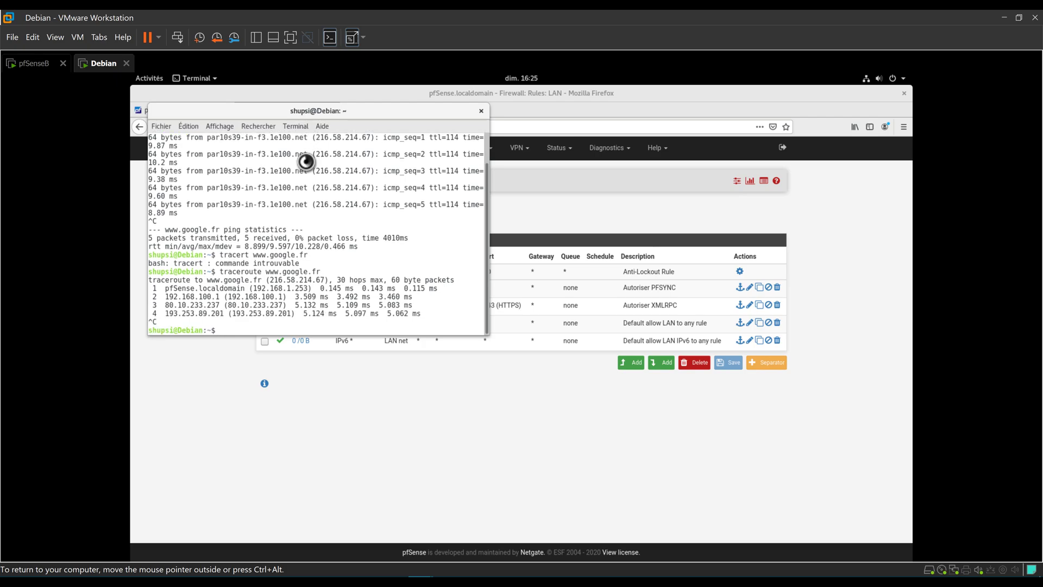
Open Status > CARP on 192.168.1.253 to check the WAN@1 and LAN@2 MASTER rows.
left_click(574, 107)
left_click(201, 114)
left_click(268, 110)
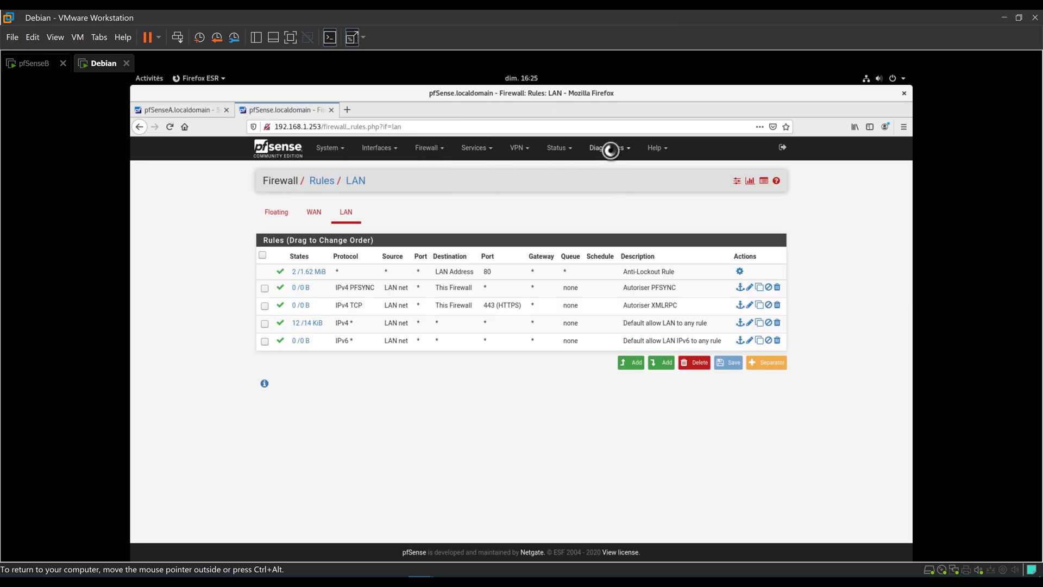
left_click(559, 149)
left_click(567, 182)
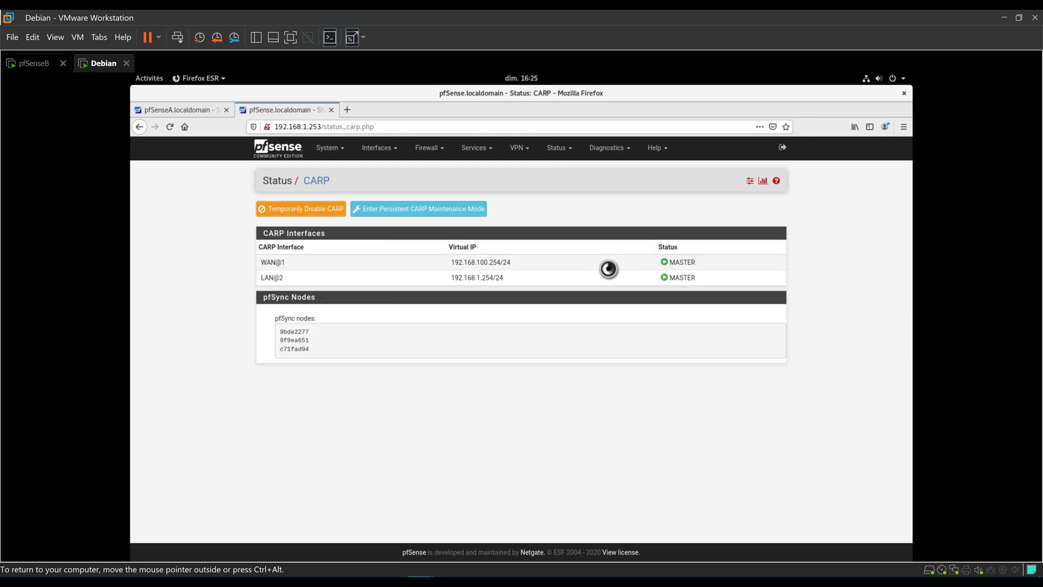
left_click_drag(701, 281, 208, 269)
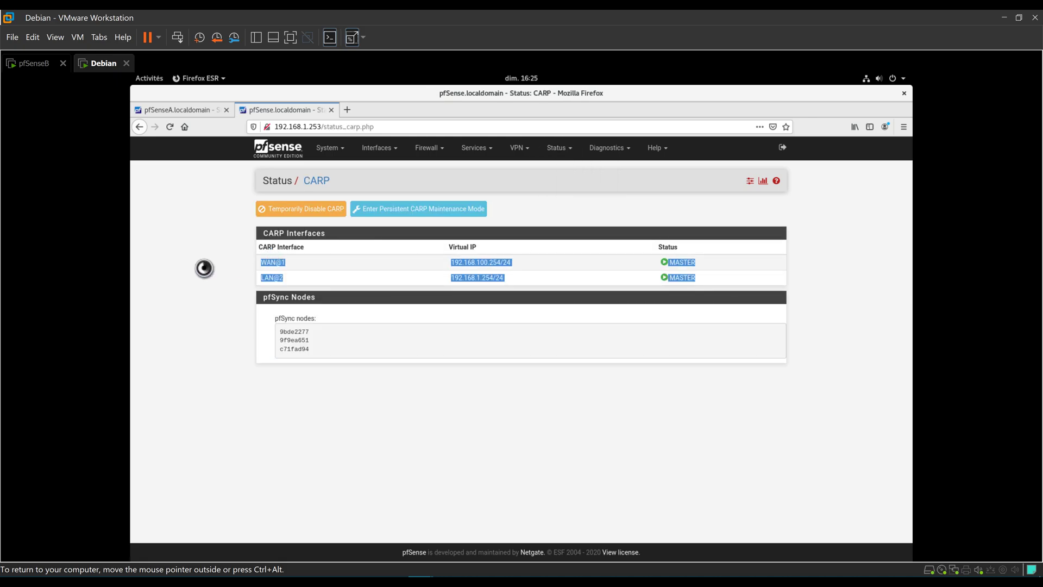
left_click(205, 252)
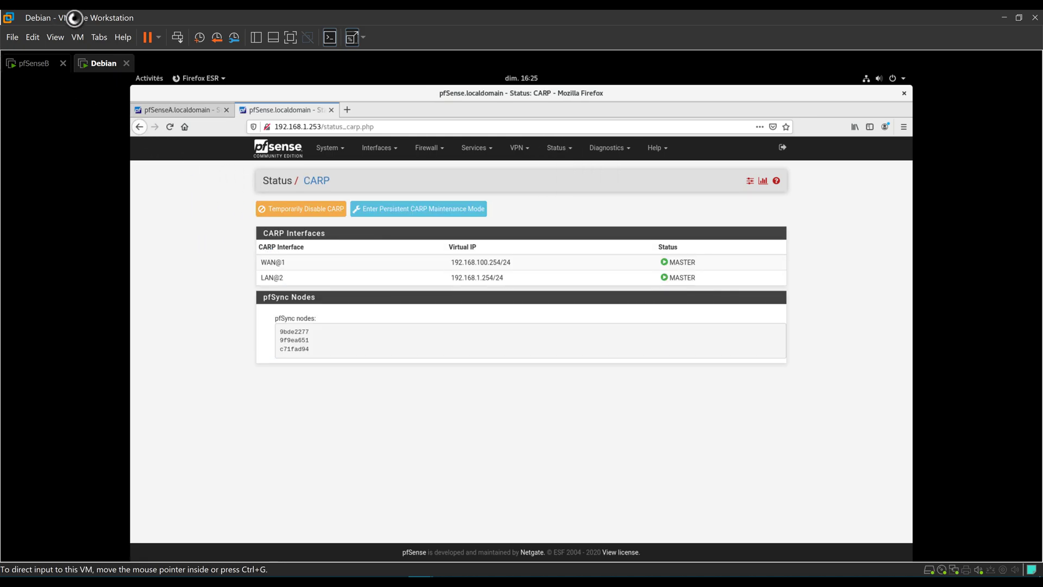
Power on pfSenseA from the Library, then return to the Debian VM.
left_click(256, 37)
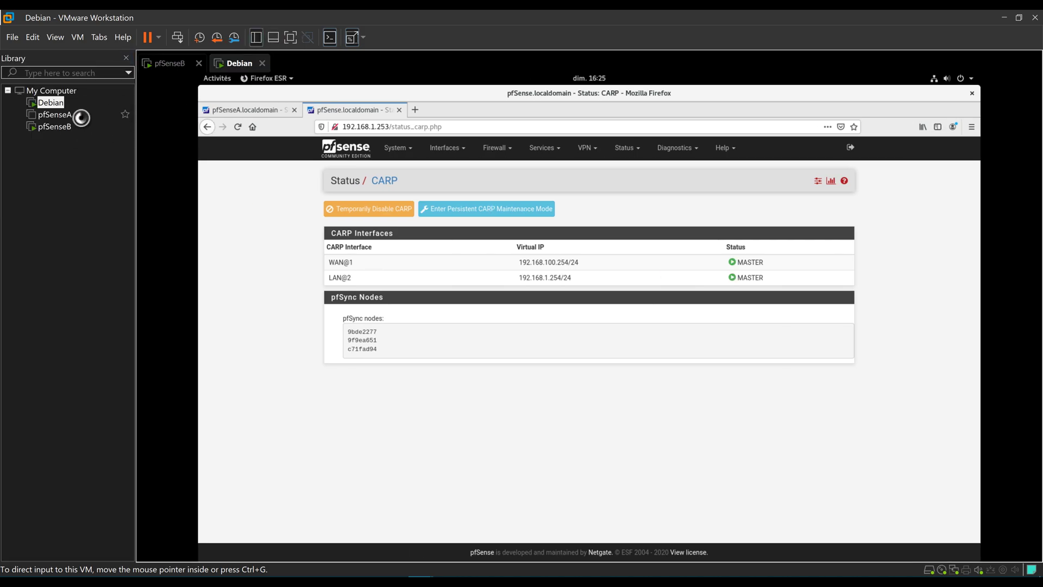
left_click(77, 114)
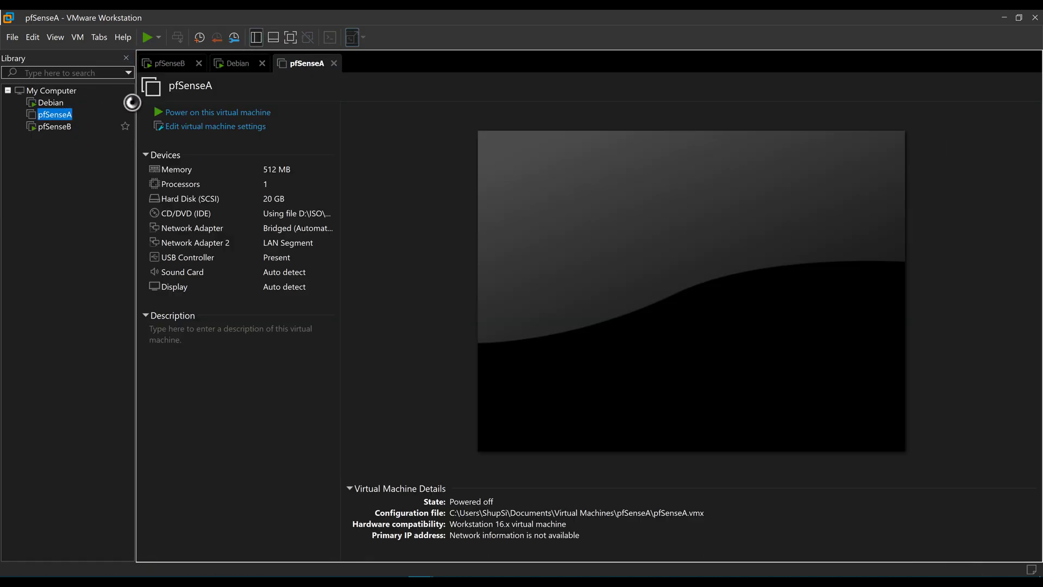
left_click(201, 112)
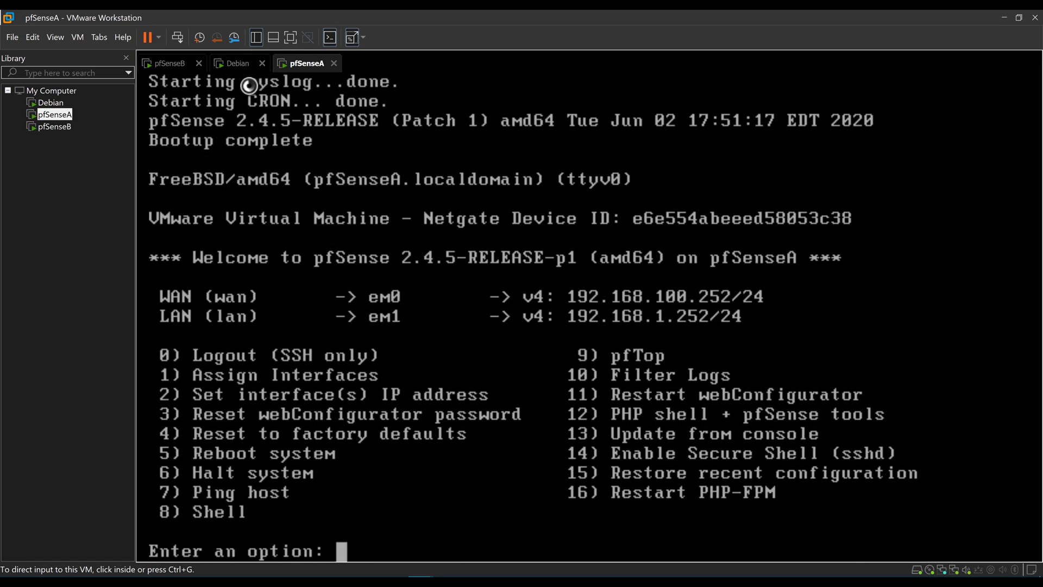
left_click(243, 57)
left_click(284, 189)
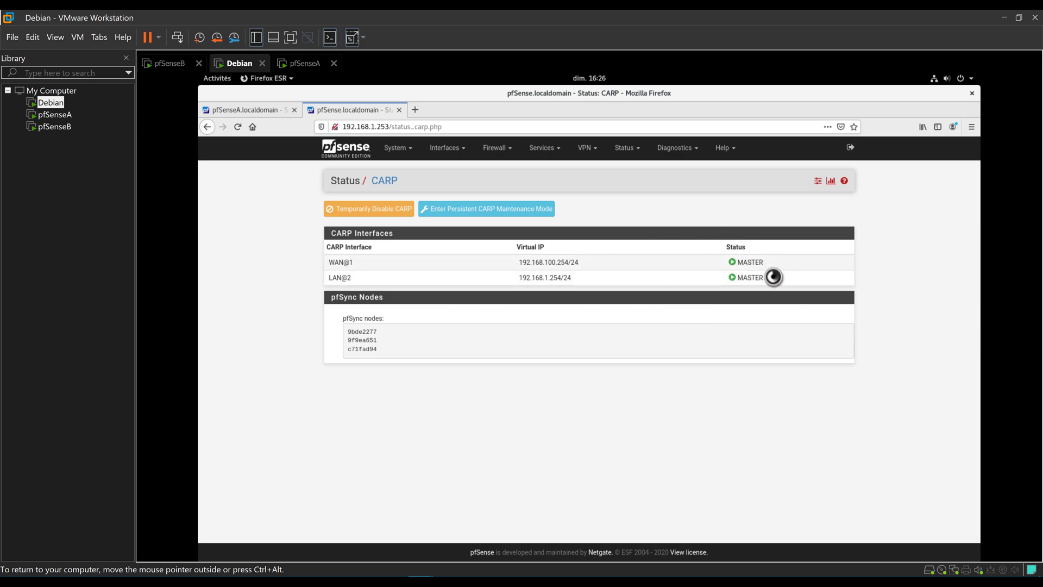
Reload the 192.168.1.253 CARP status page to confirm both rows now show BACKUP.
left_click_drag(665, 276, 334, 261)
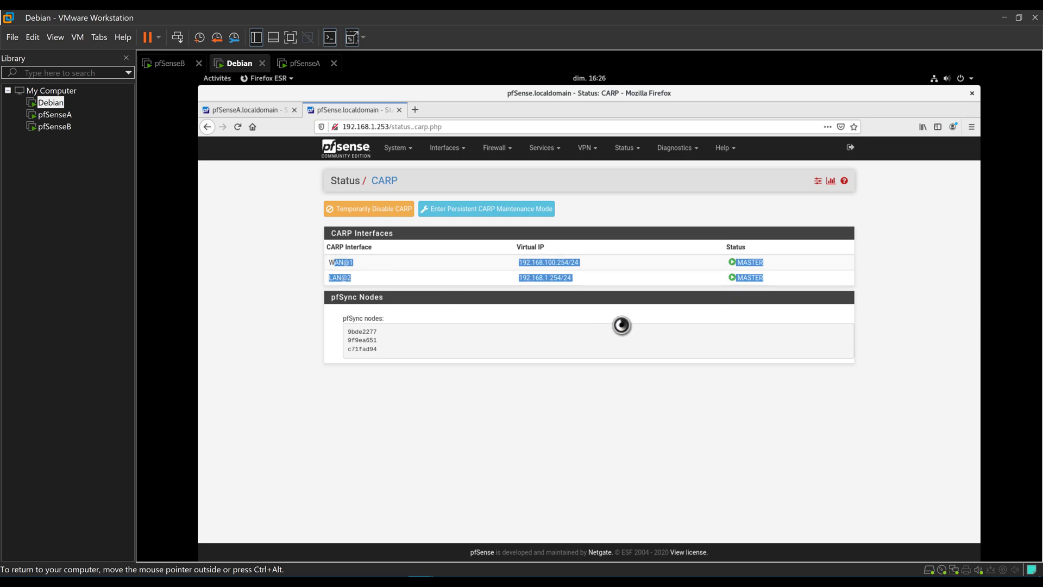
left_click_drag(784, 279, 298, 263)
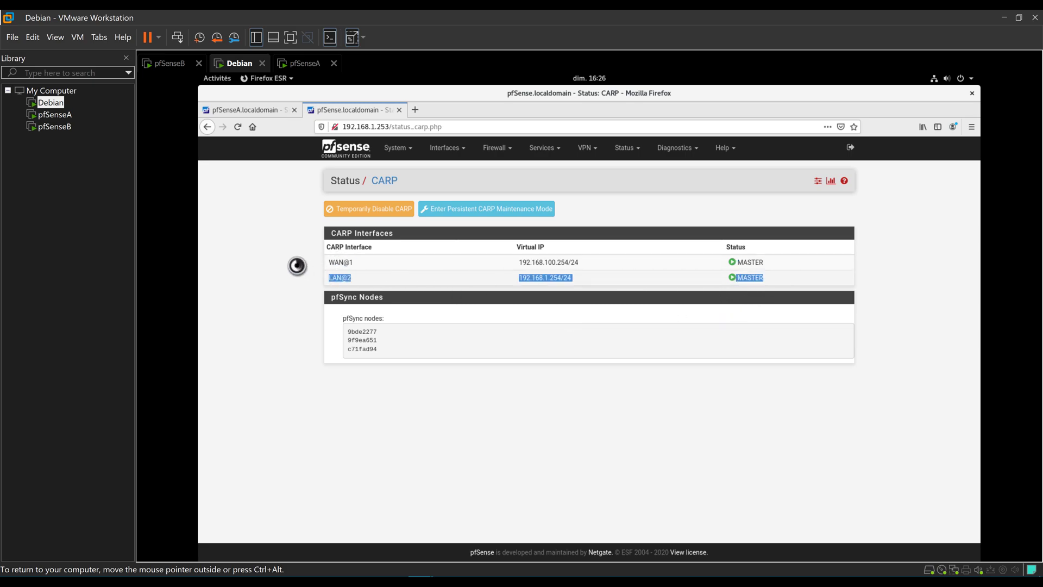
left_click(311, 297)
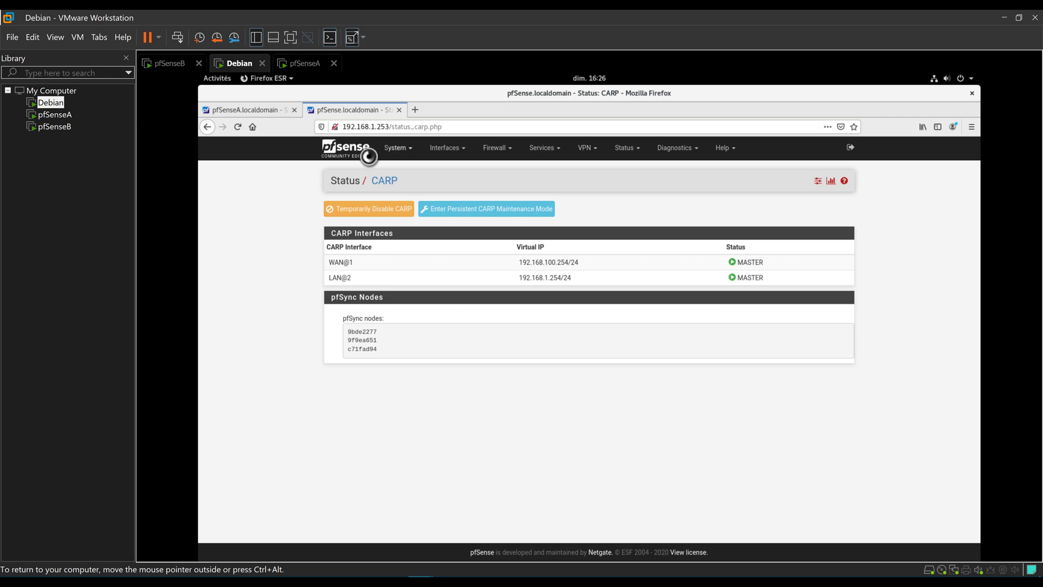
left_click(237, 127)
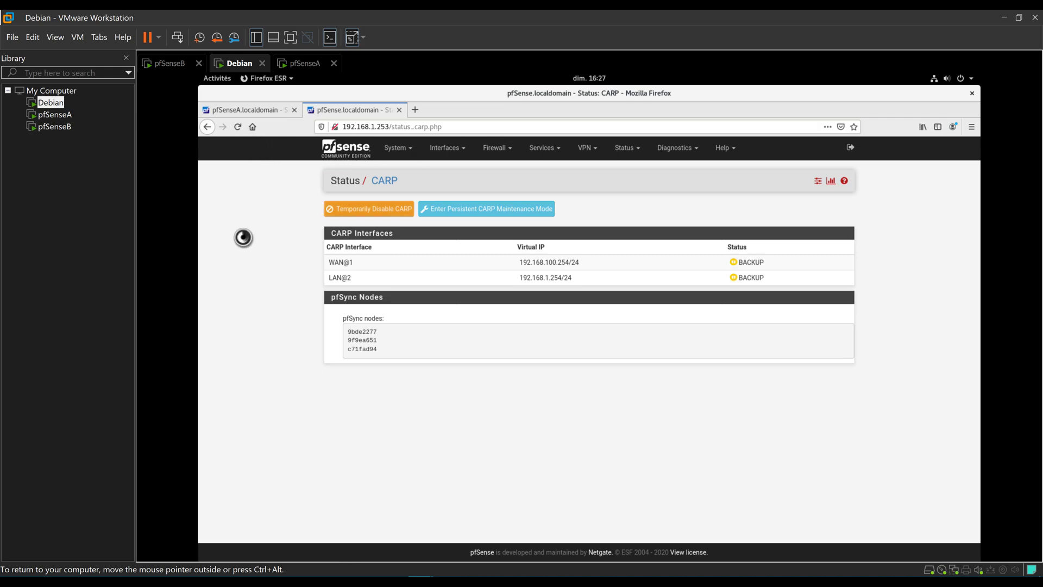
left_click_drag(757, 278, 333, 264)
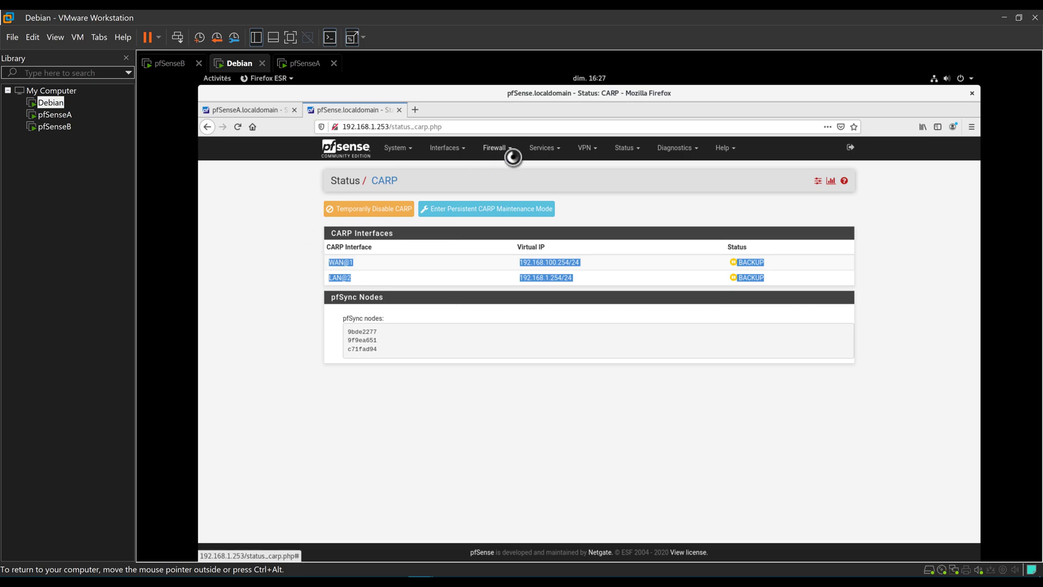
Switch to the pfSenseA CARP status tab at 192.168.1.252.
left_click(512, 156)
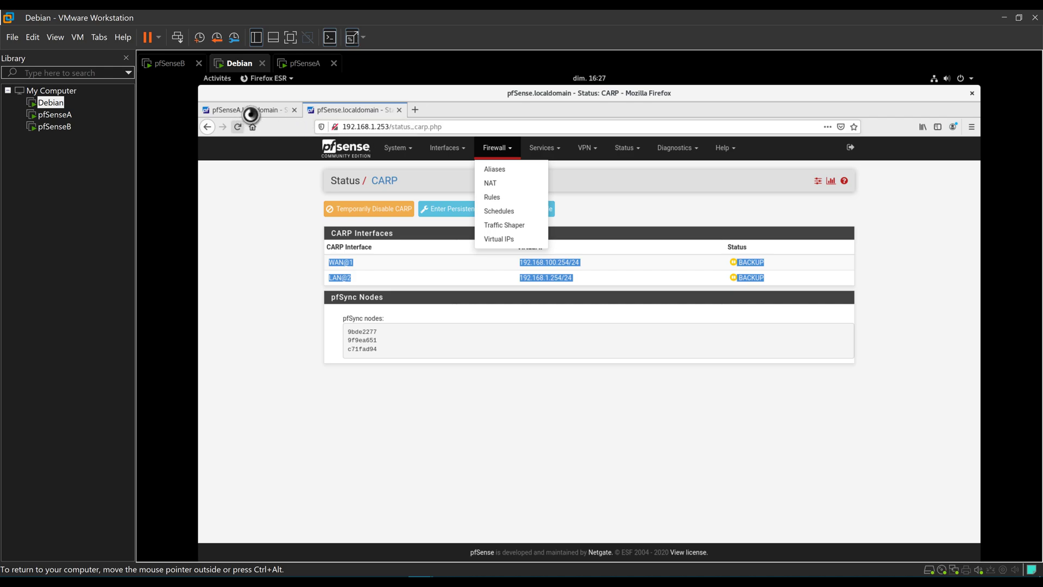
left_click(649, 209)
left_click(257, 110)
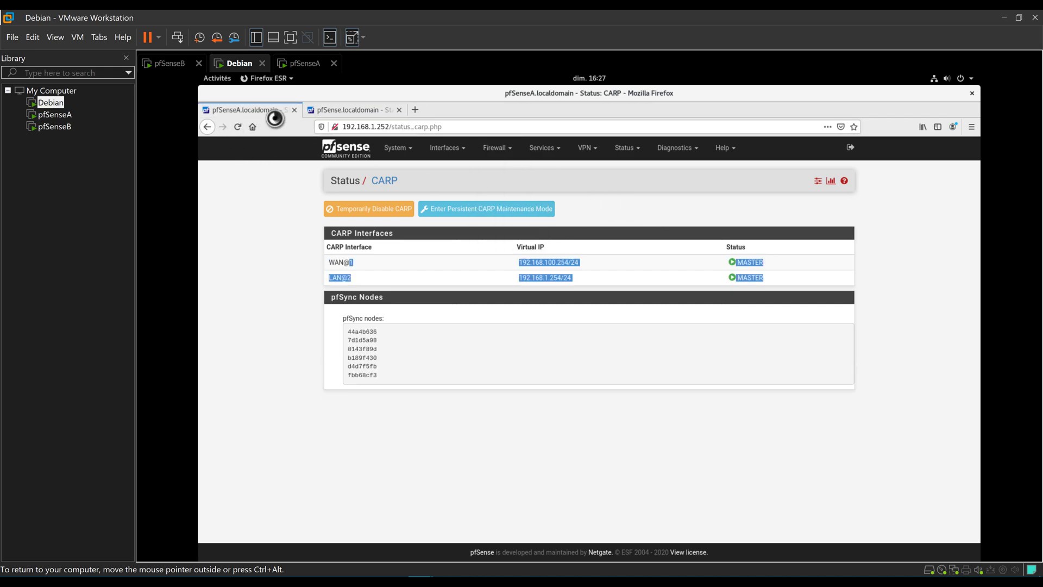
Reload pfSenseA's CARP status to confirm WAN@1 and LAN@2 are MASTER.
left_click(249, 223)
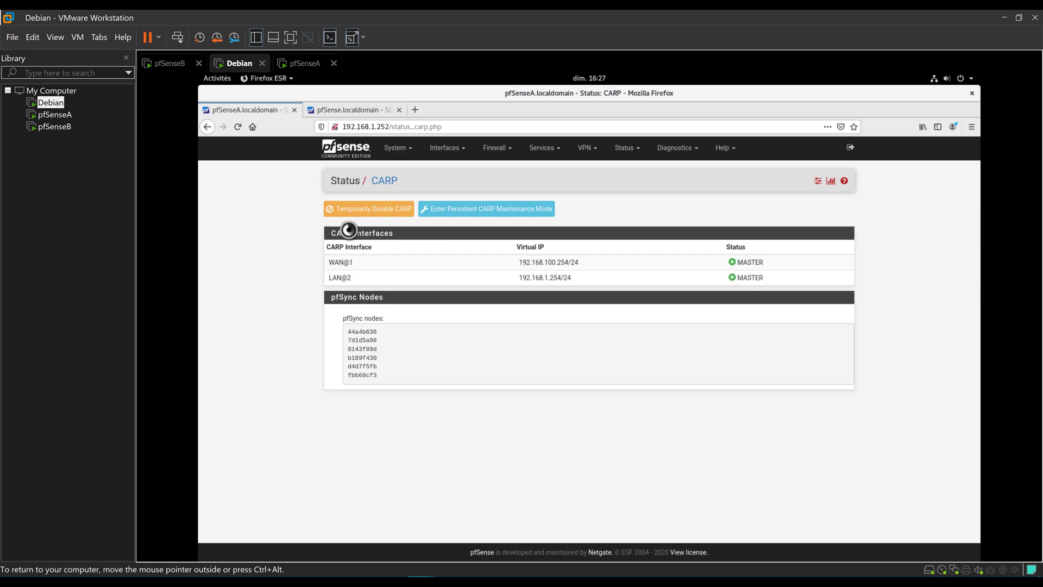
left_click(237, 126)
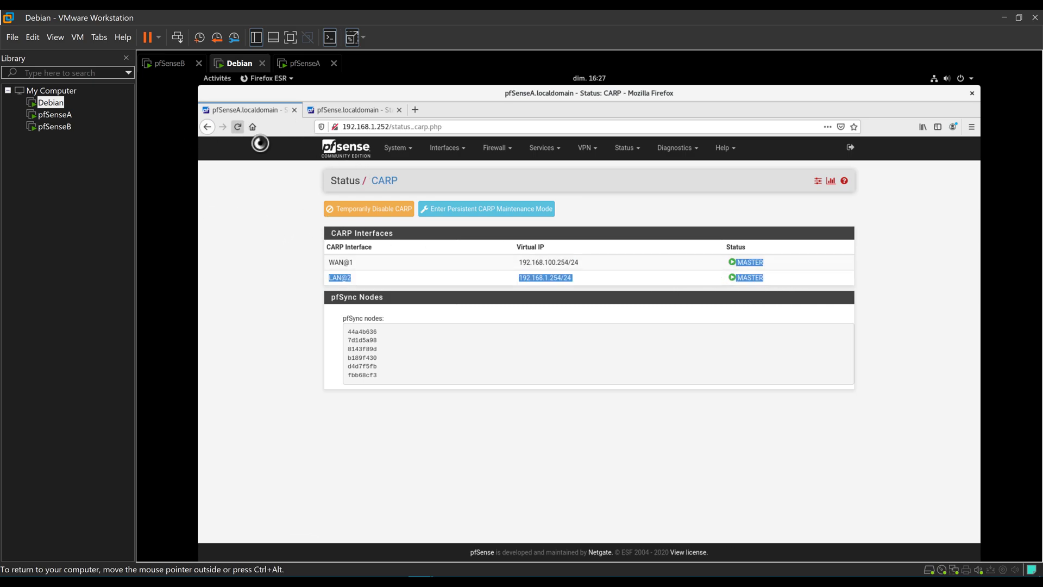
left_click_drag(764, 286, 333, 255)
left_click(269, 287)
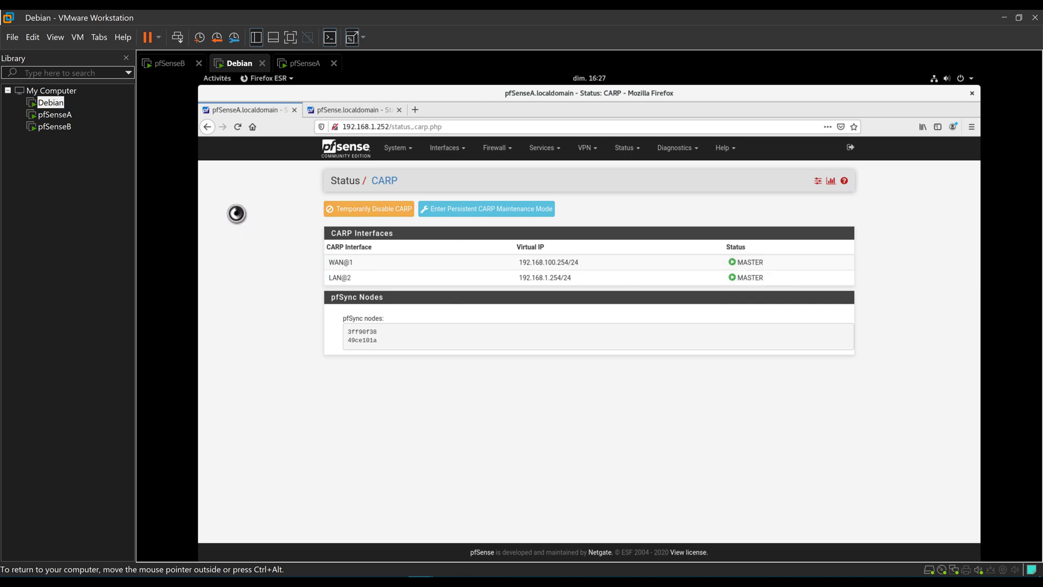
Return to the 192.168.1.253 tab showing WAN@1 and LAN@2 as BACKUP.
key("ctrl+alt")
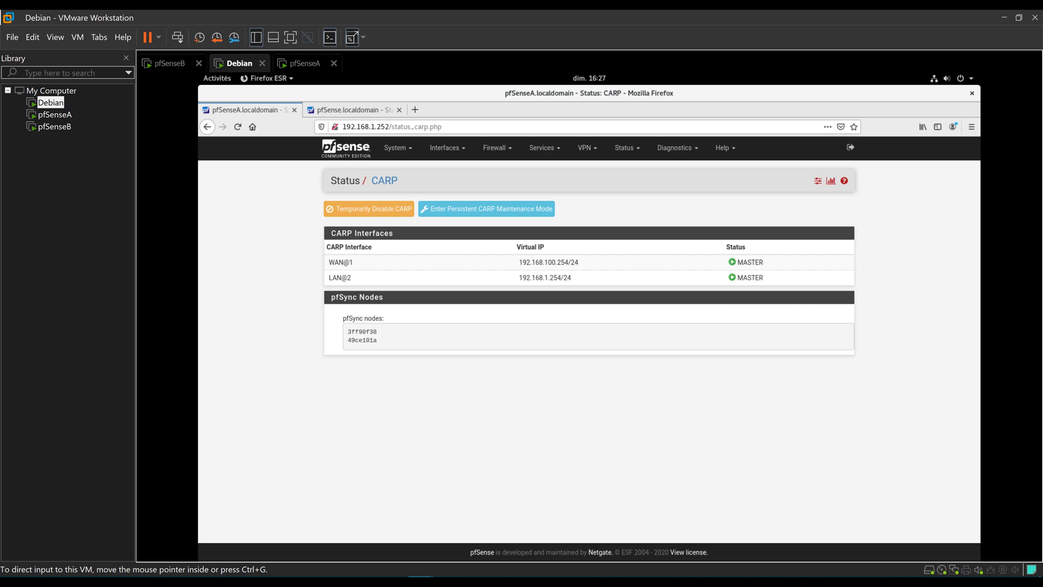
left_click(208, 400)
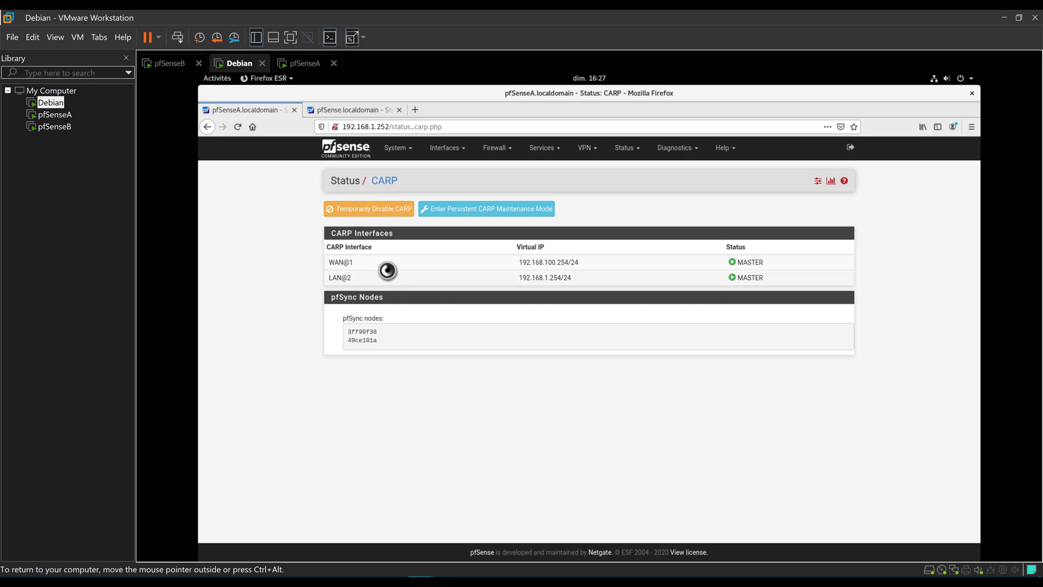
left_click(342, 110)
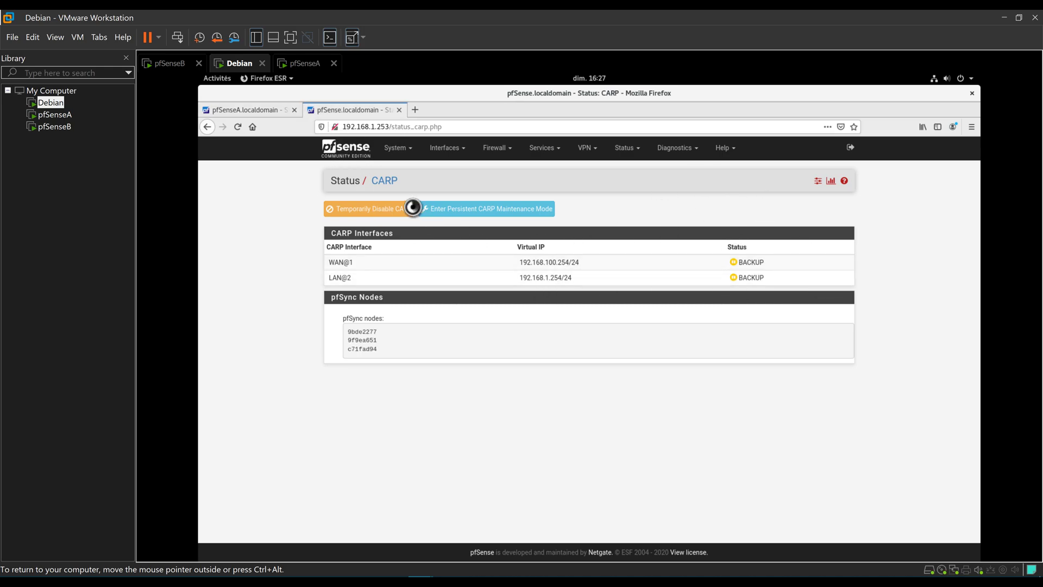